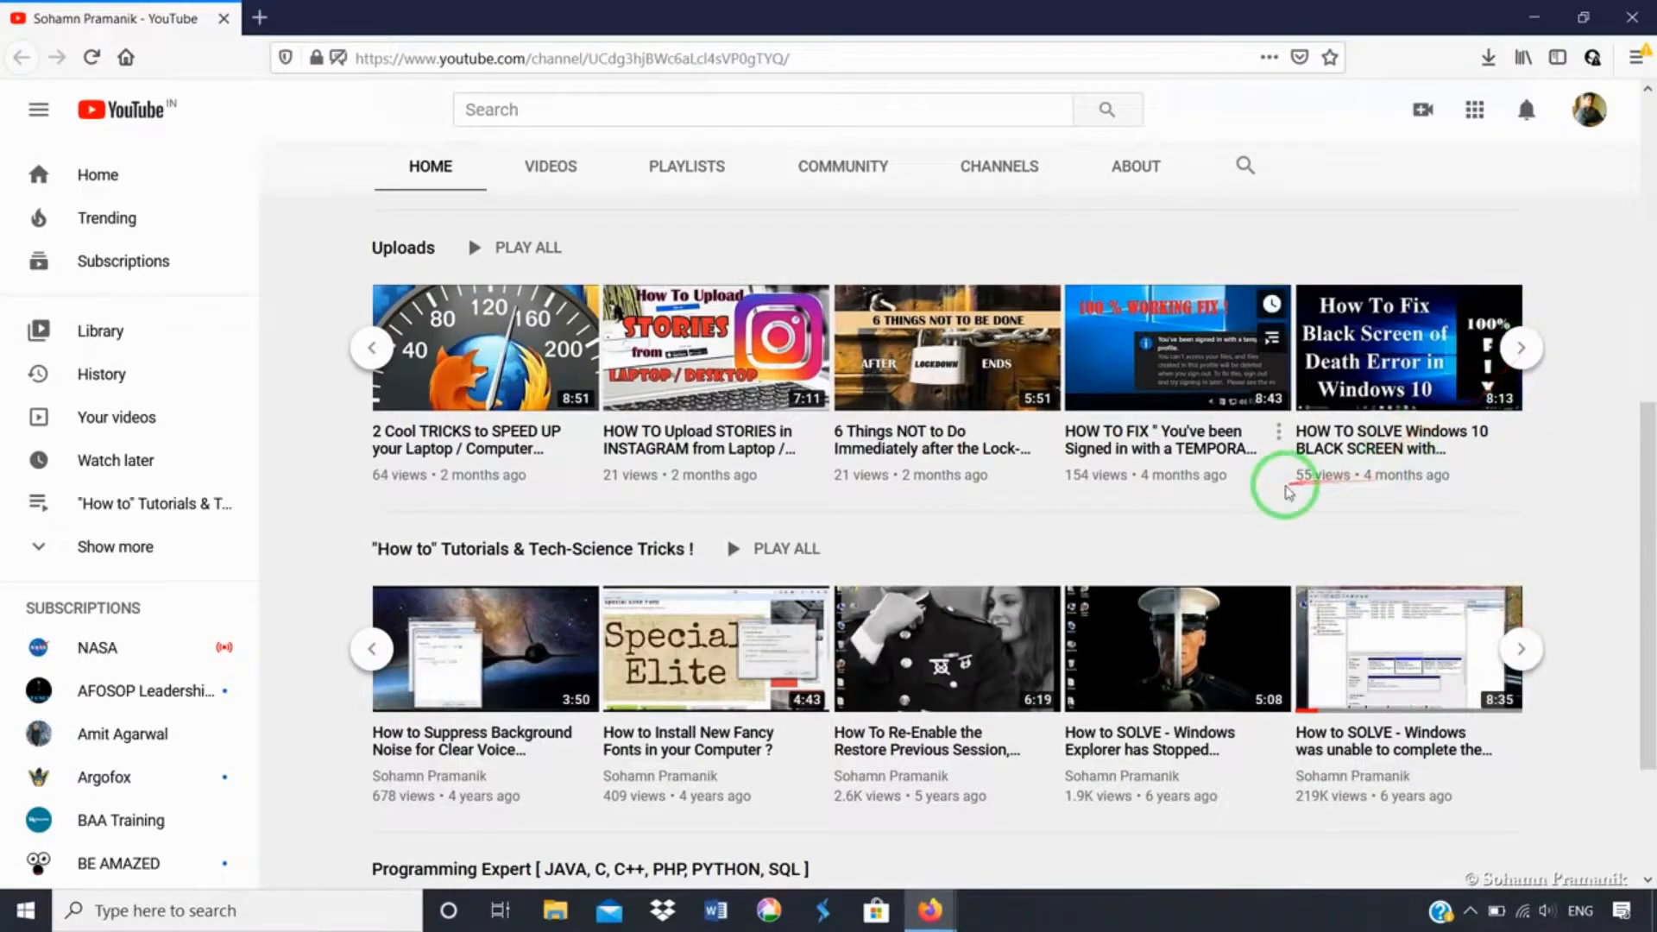
Step: Browse the channel's uploads and its "How to" Tutorials & Tech-Science Tricks playlist, returning to the featured video
click(1521, 348)
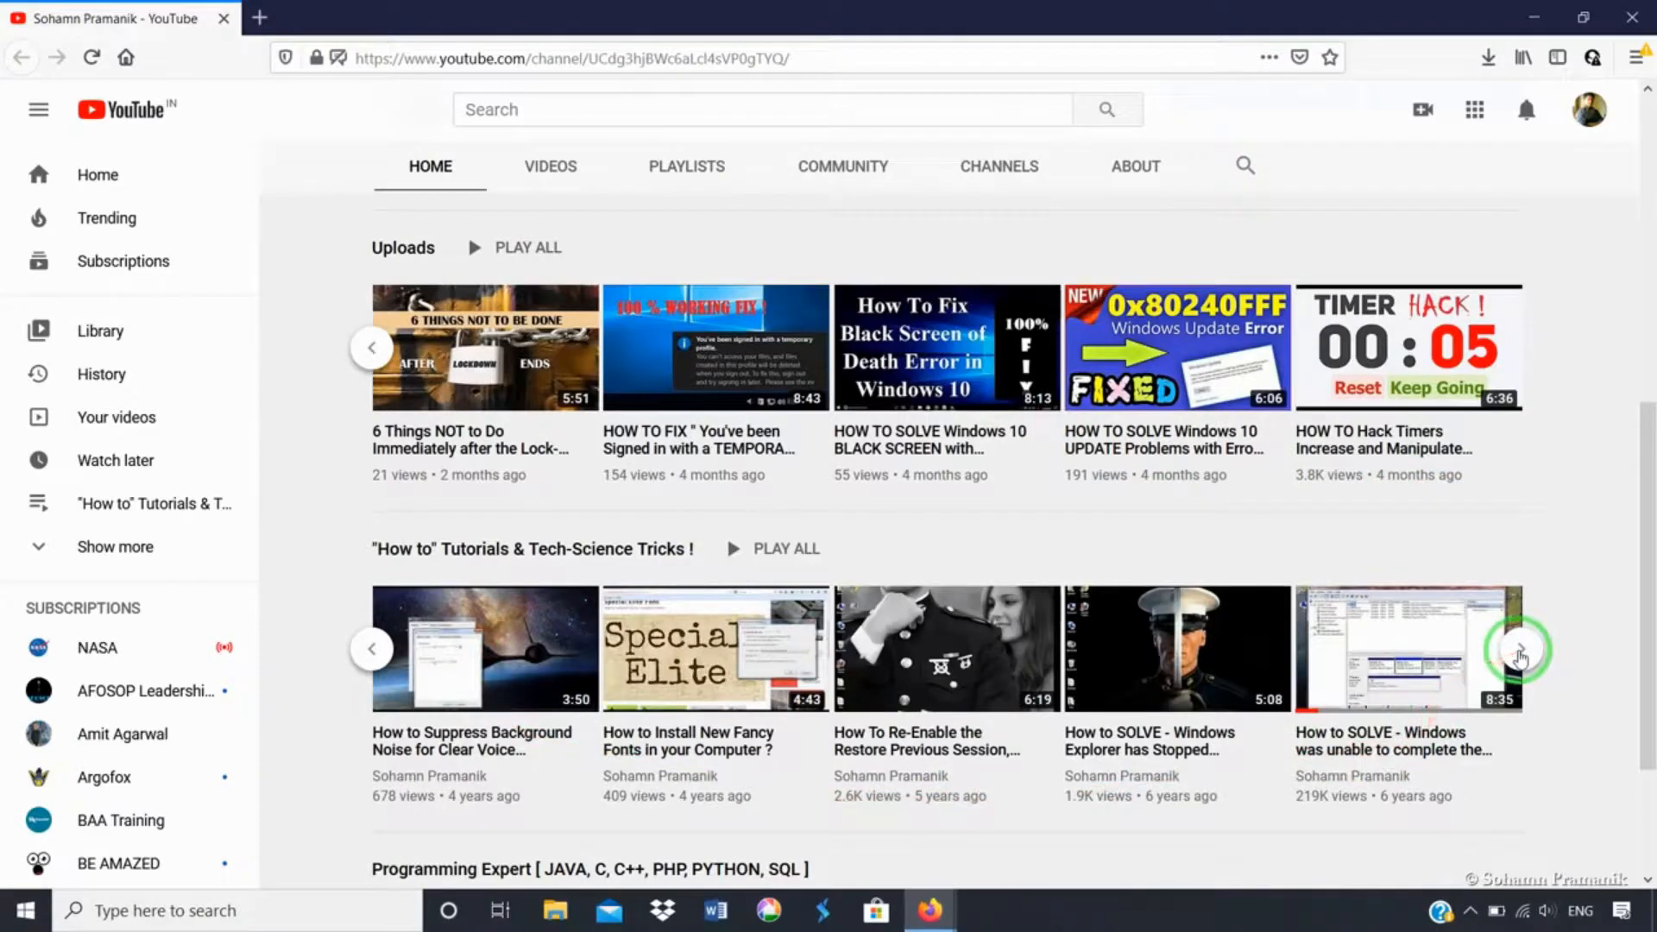
click(1519, 653)
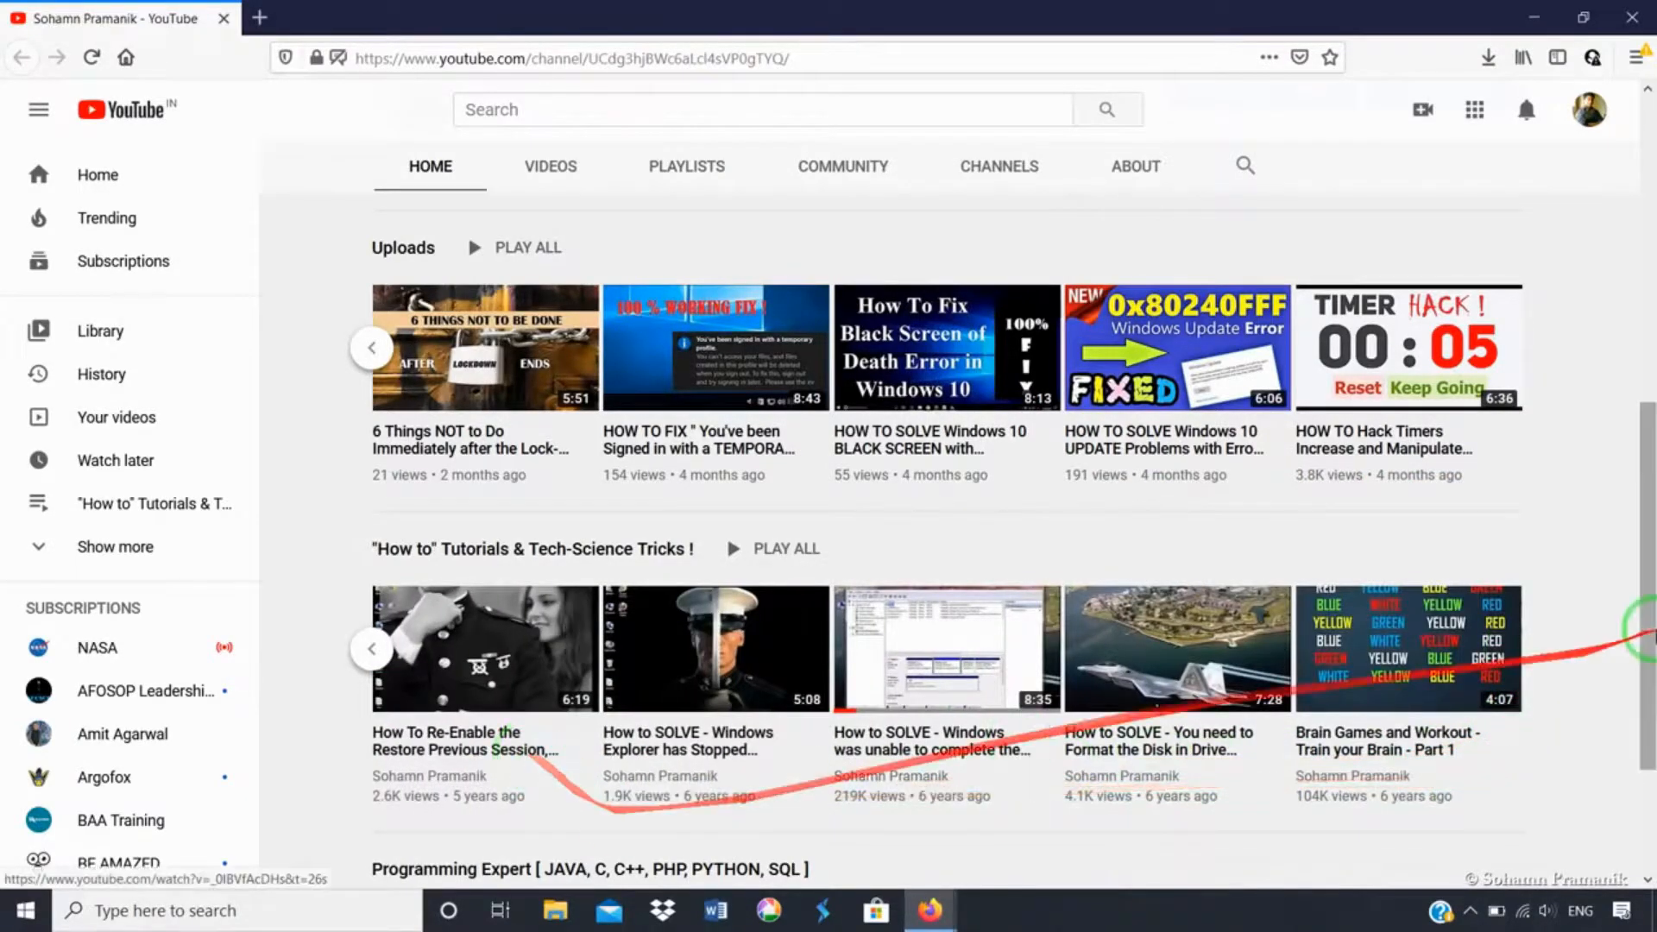
drag(1646, 628, 1646, 730)
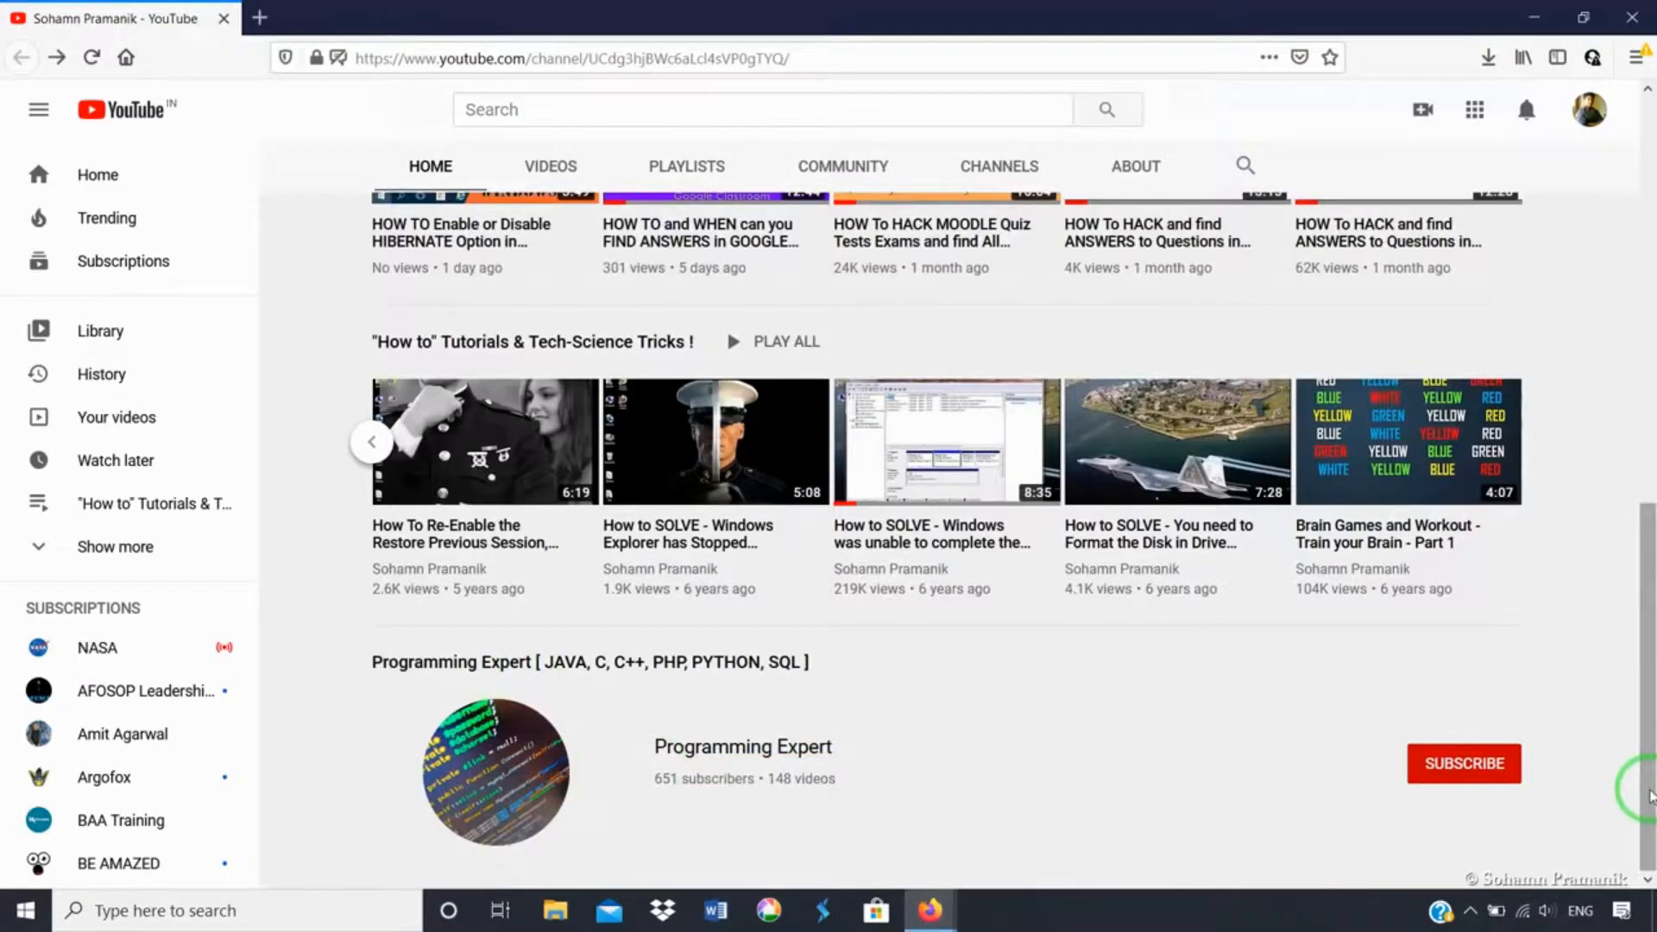
drag(1651, 794, 1646, 480)
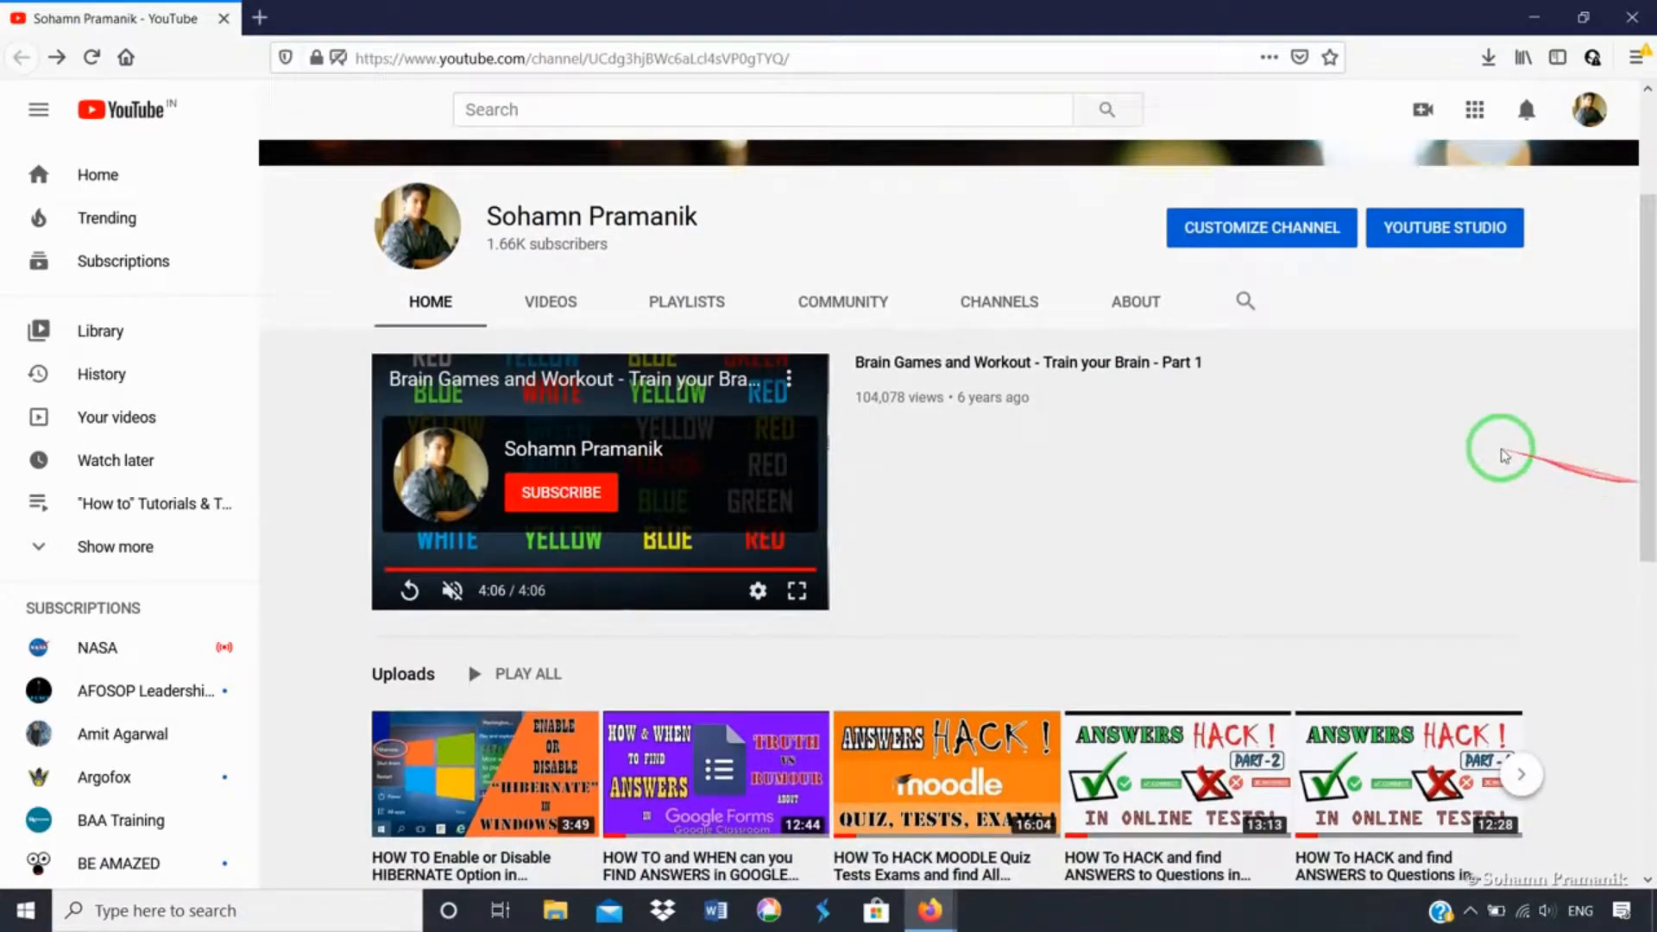
Step: Minimize the browser and open the Power Options page of the Control Panel
click(1534, 18)
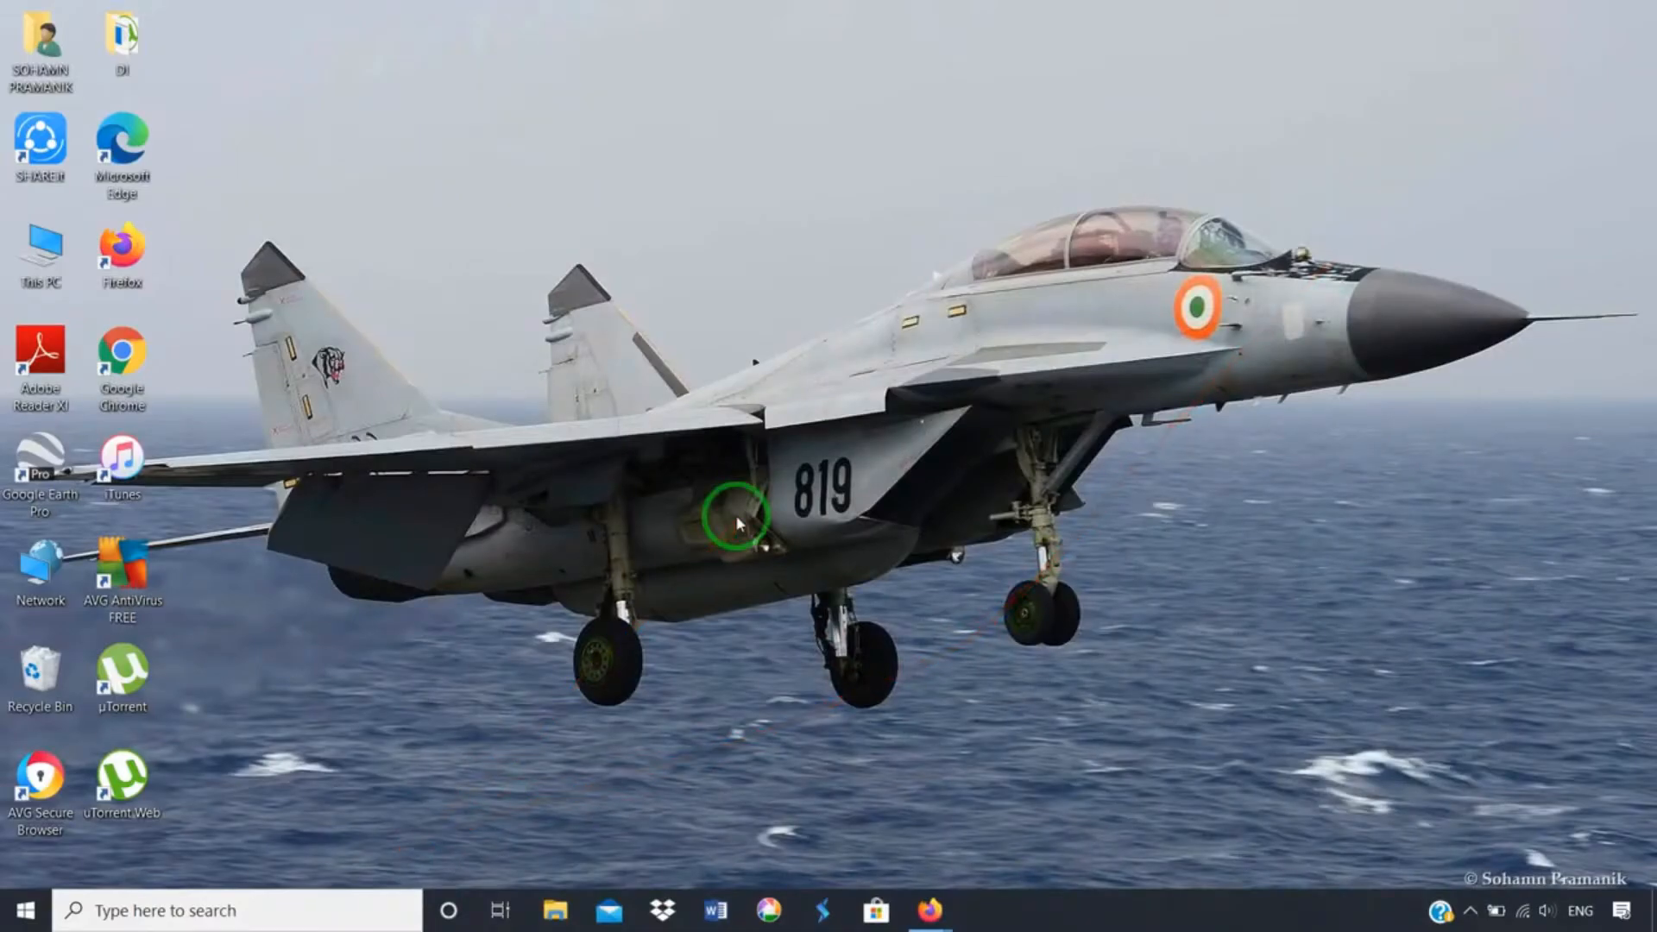
key(super)
text(control)
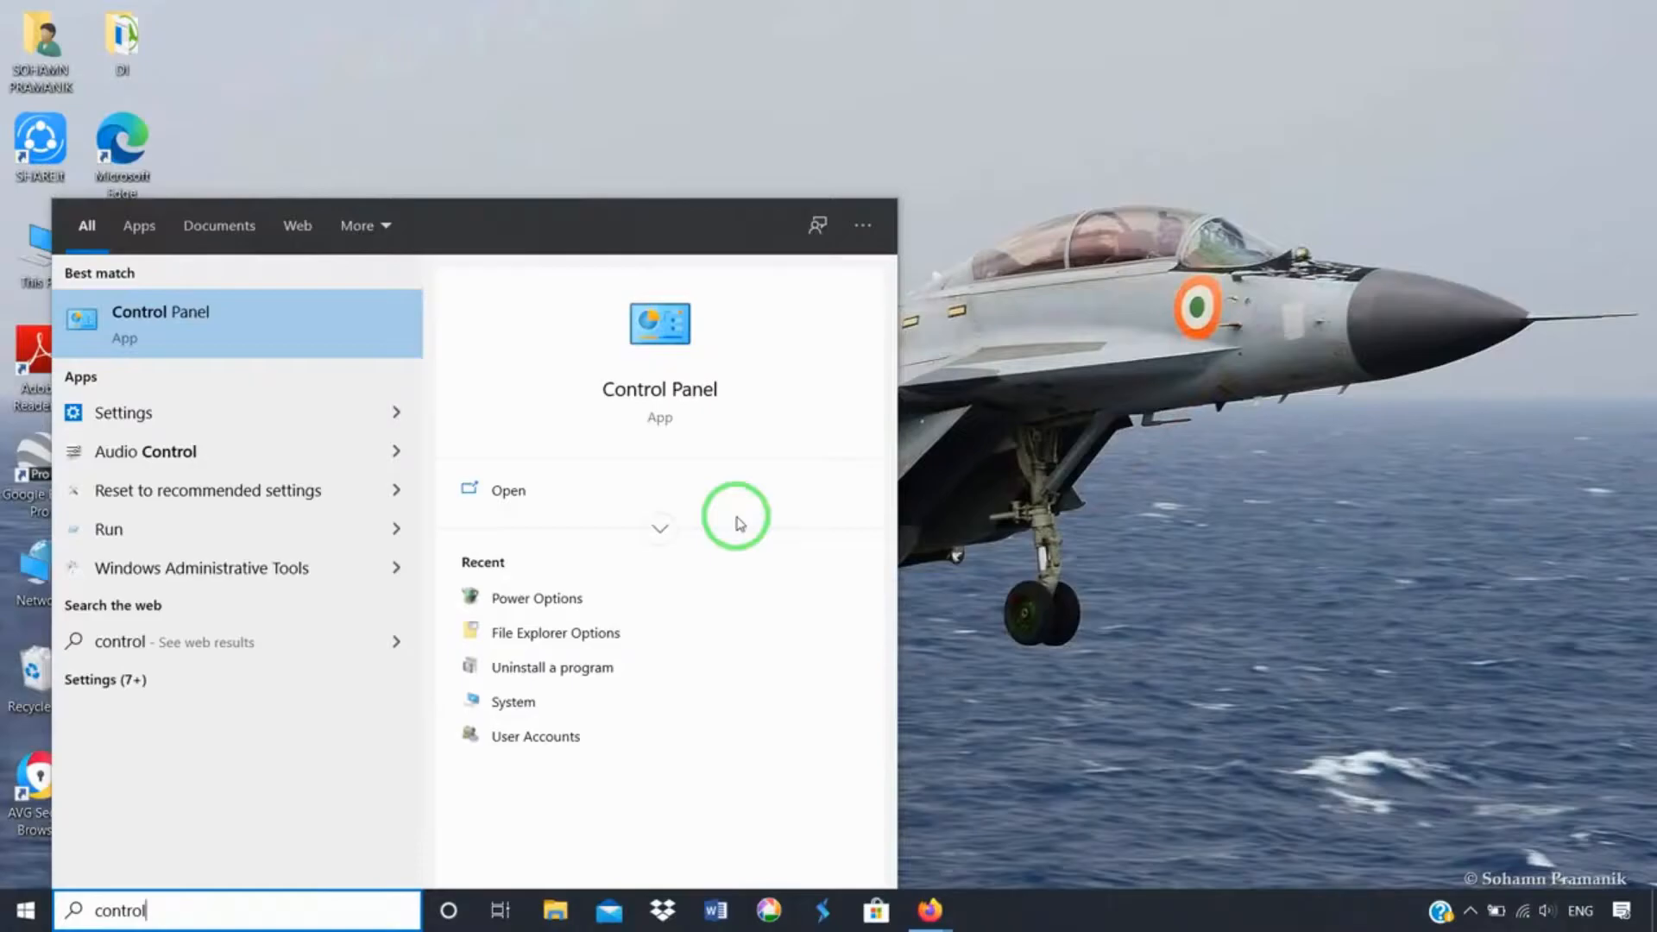
click(192, 332)
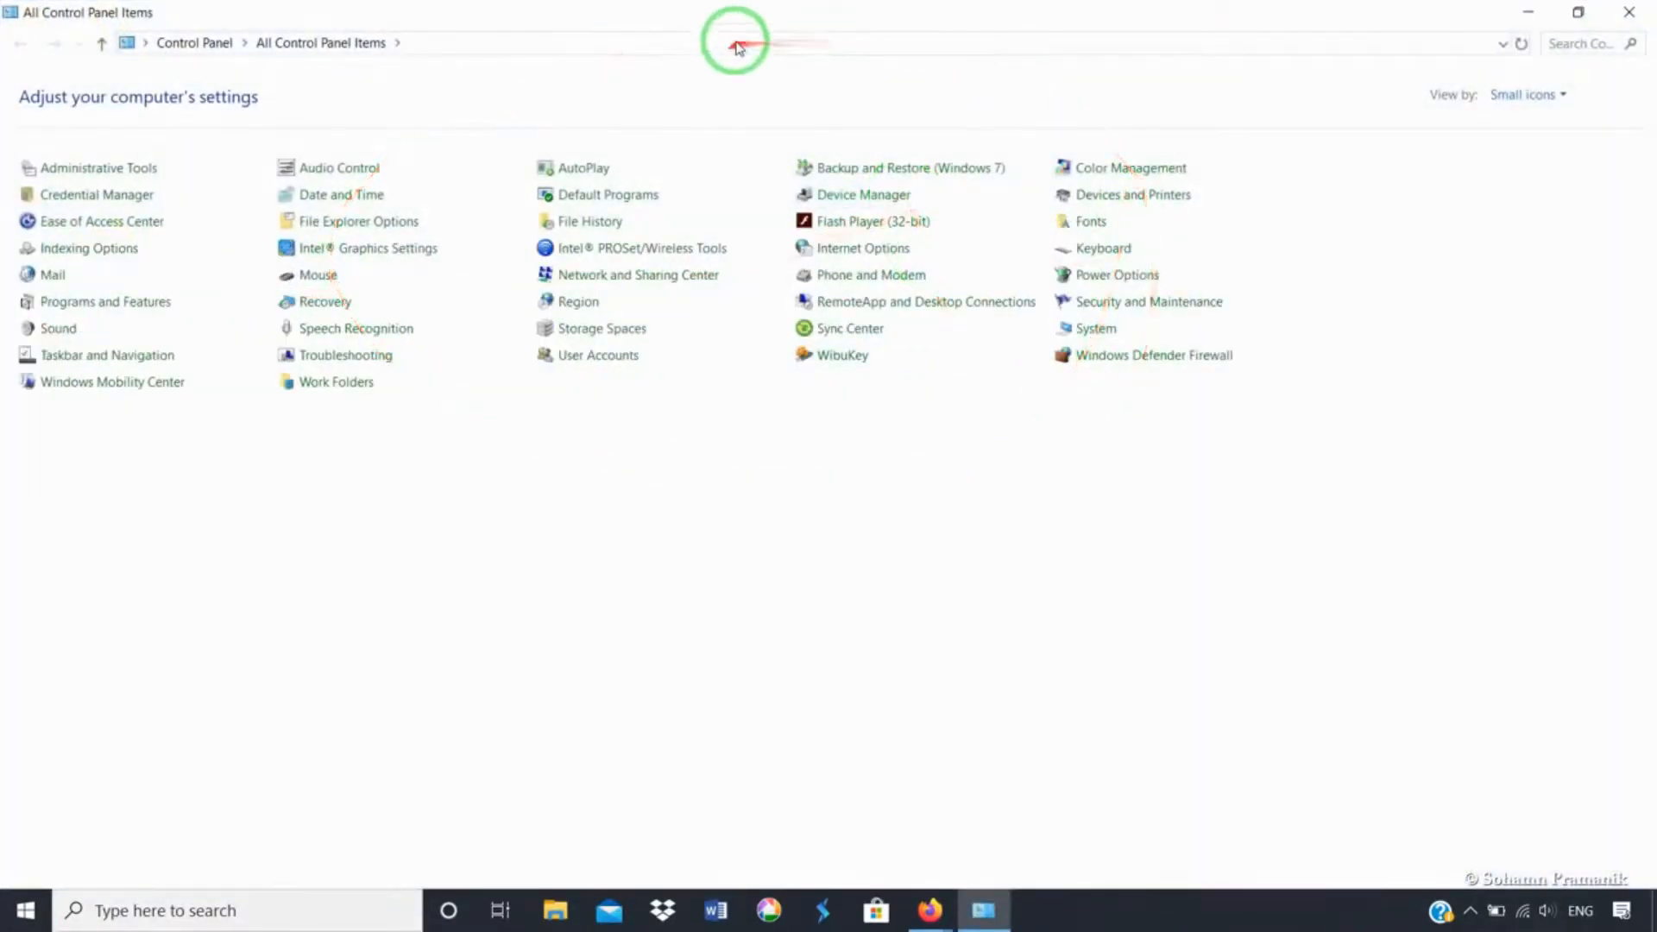
click(1115, 283)
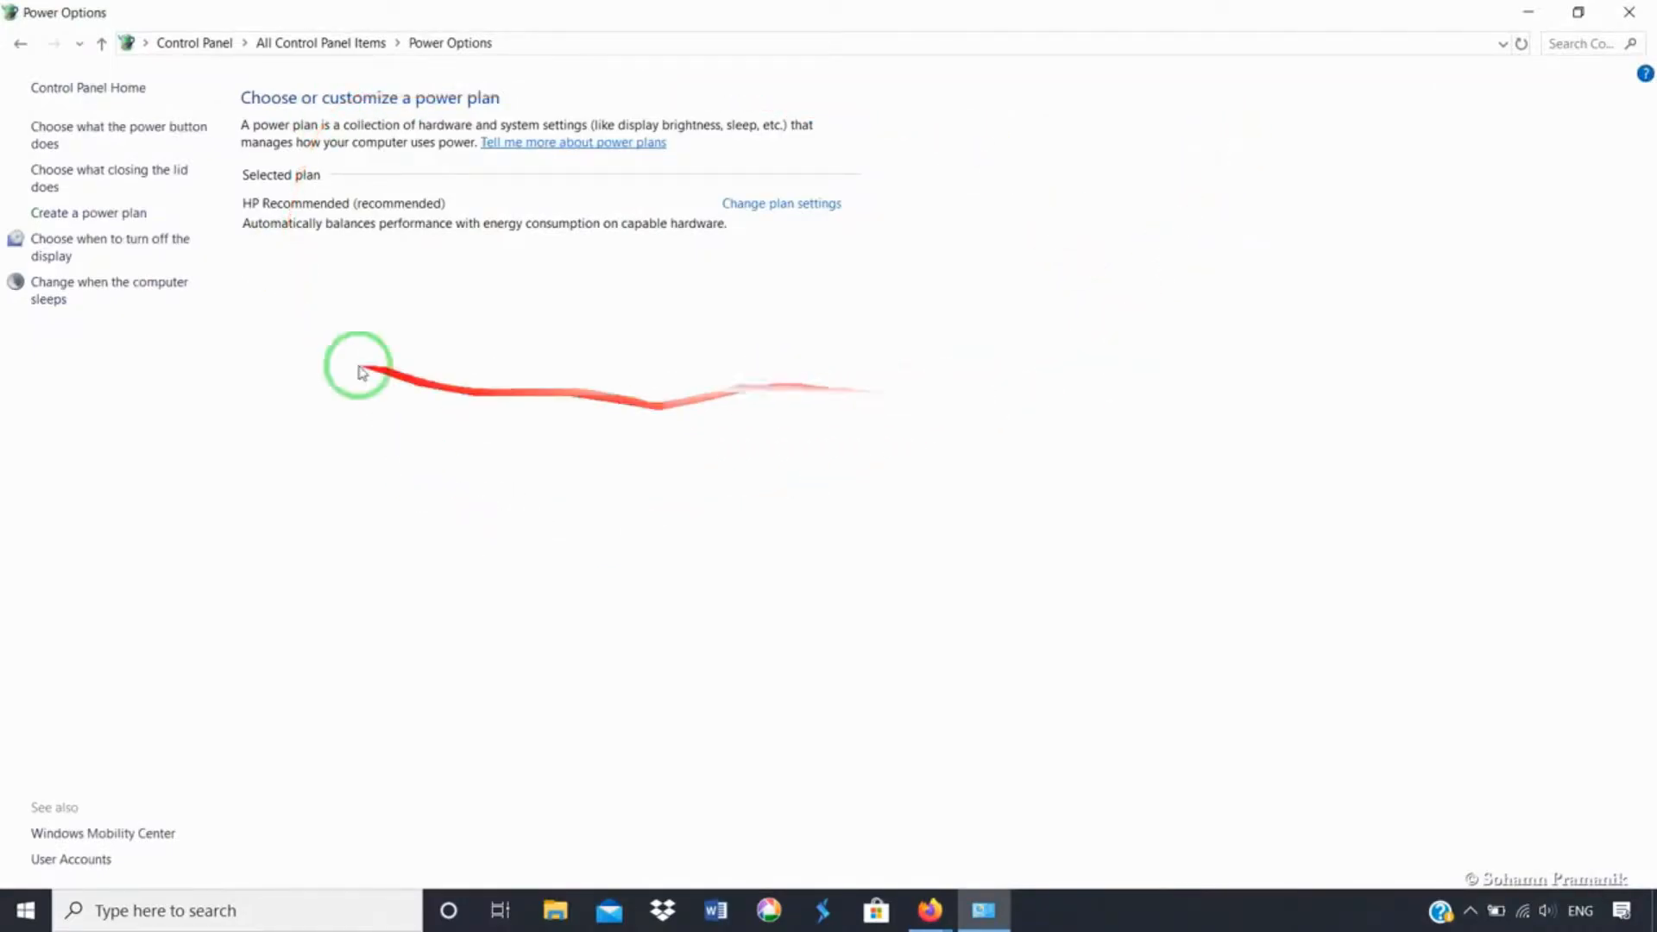
Step: Look at the taskbar battery's shortcut to Power Options and dismiss it without choosing anything
right_click(1495, 922)
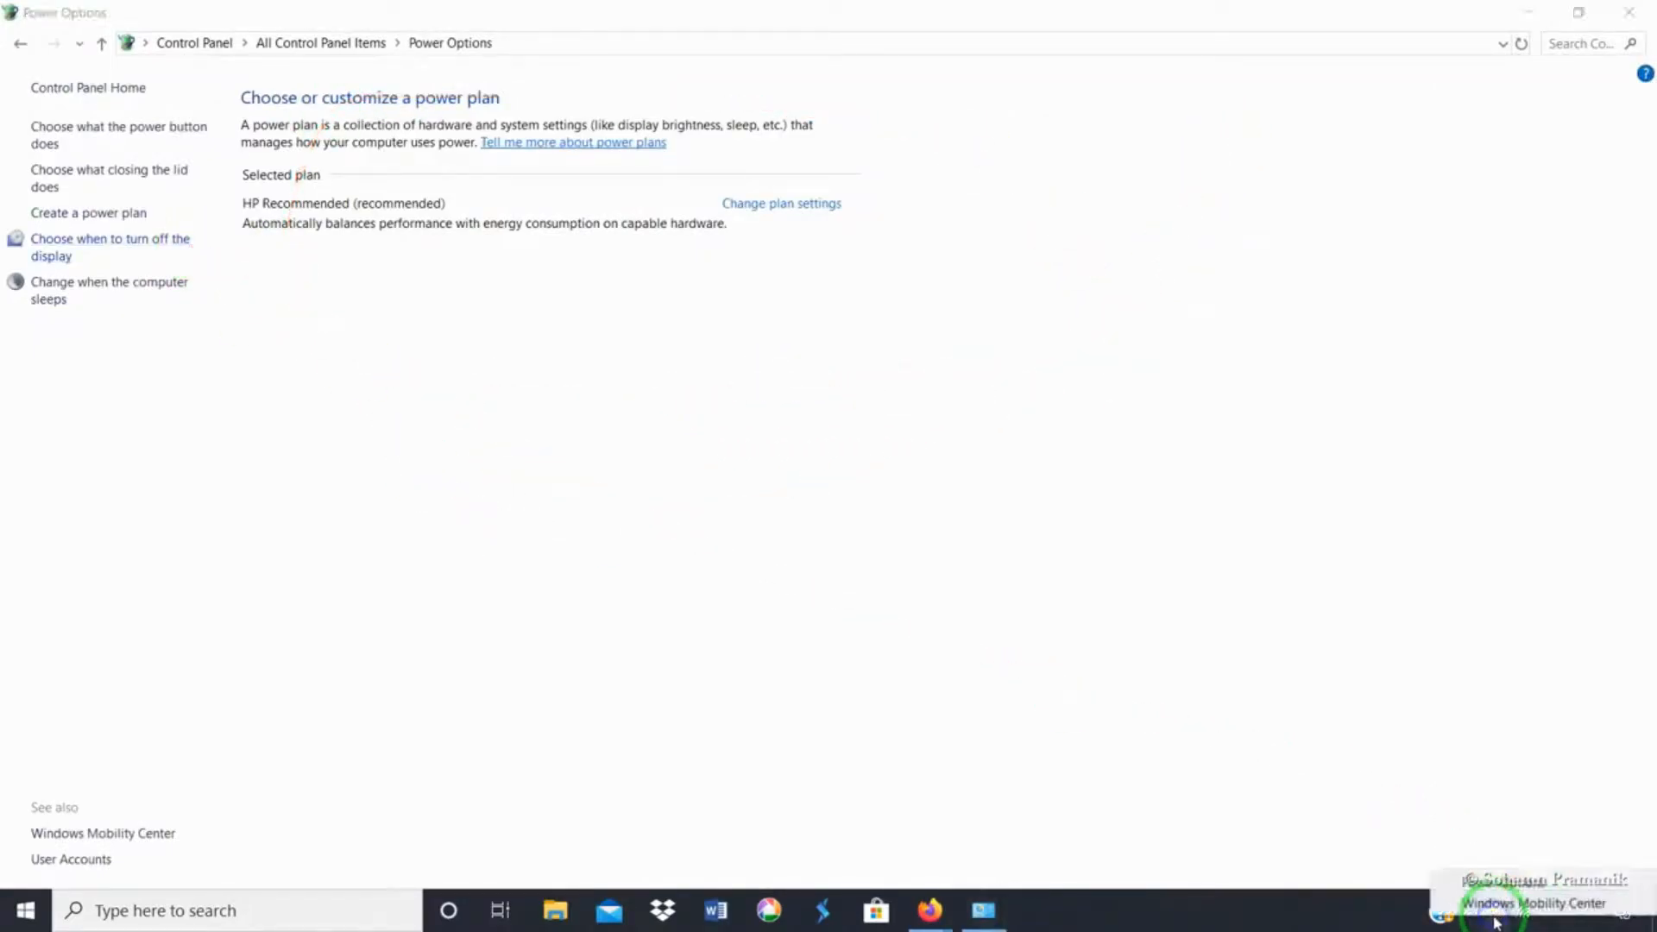
click(1487, 770)
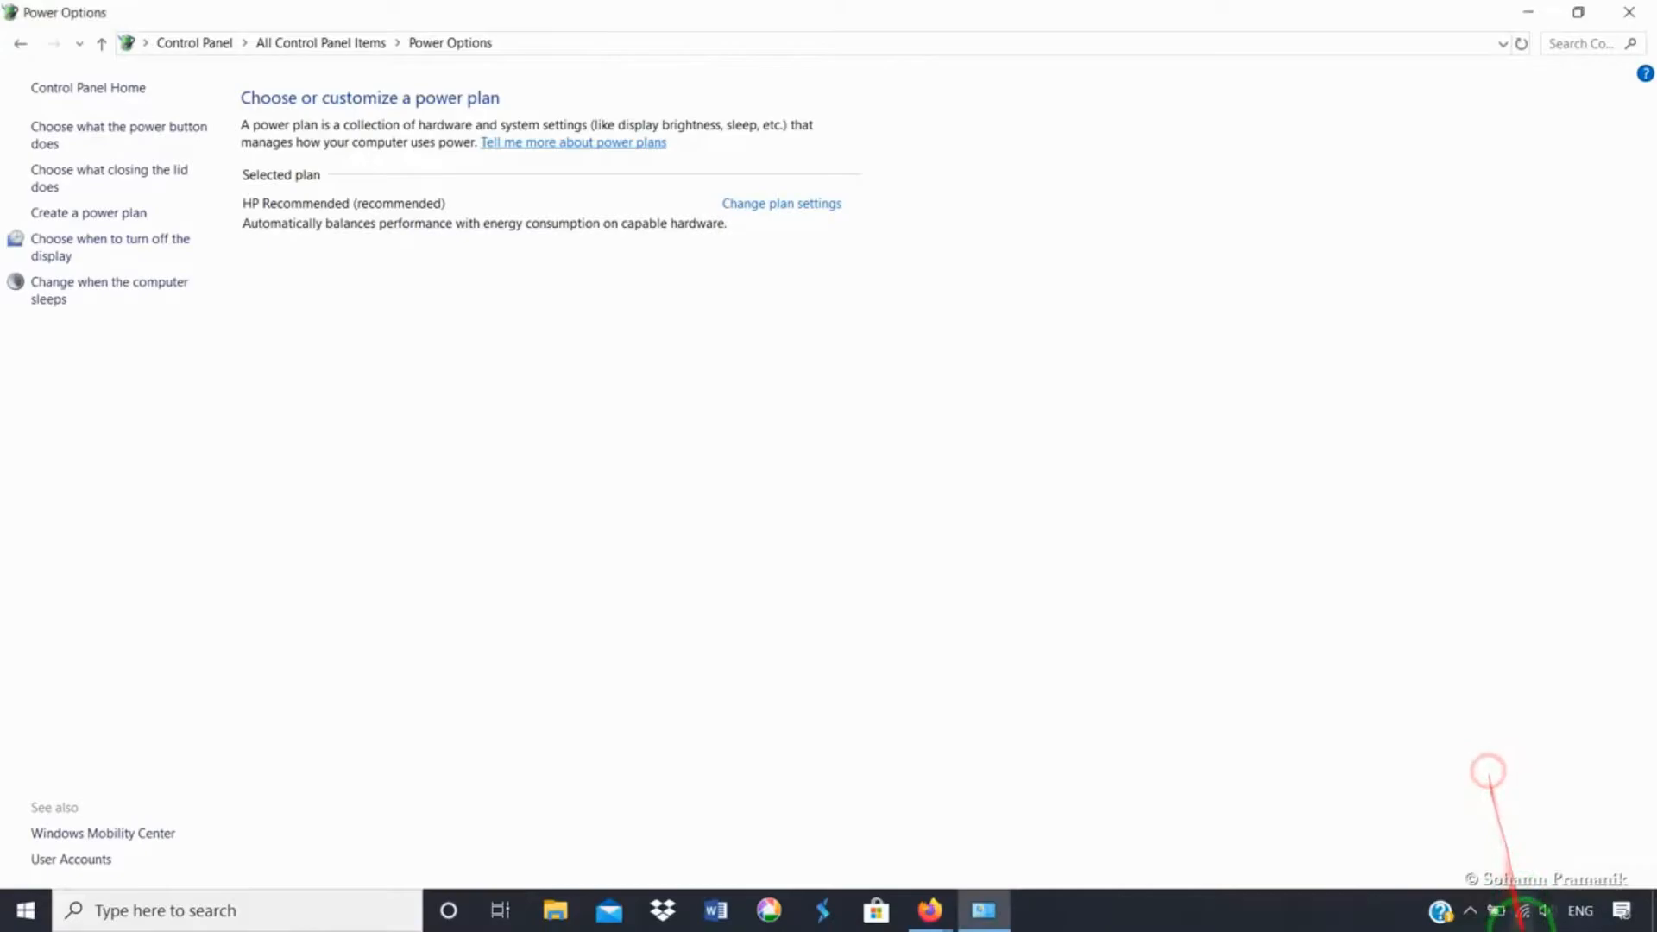
right_click(1496, 915)
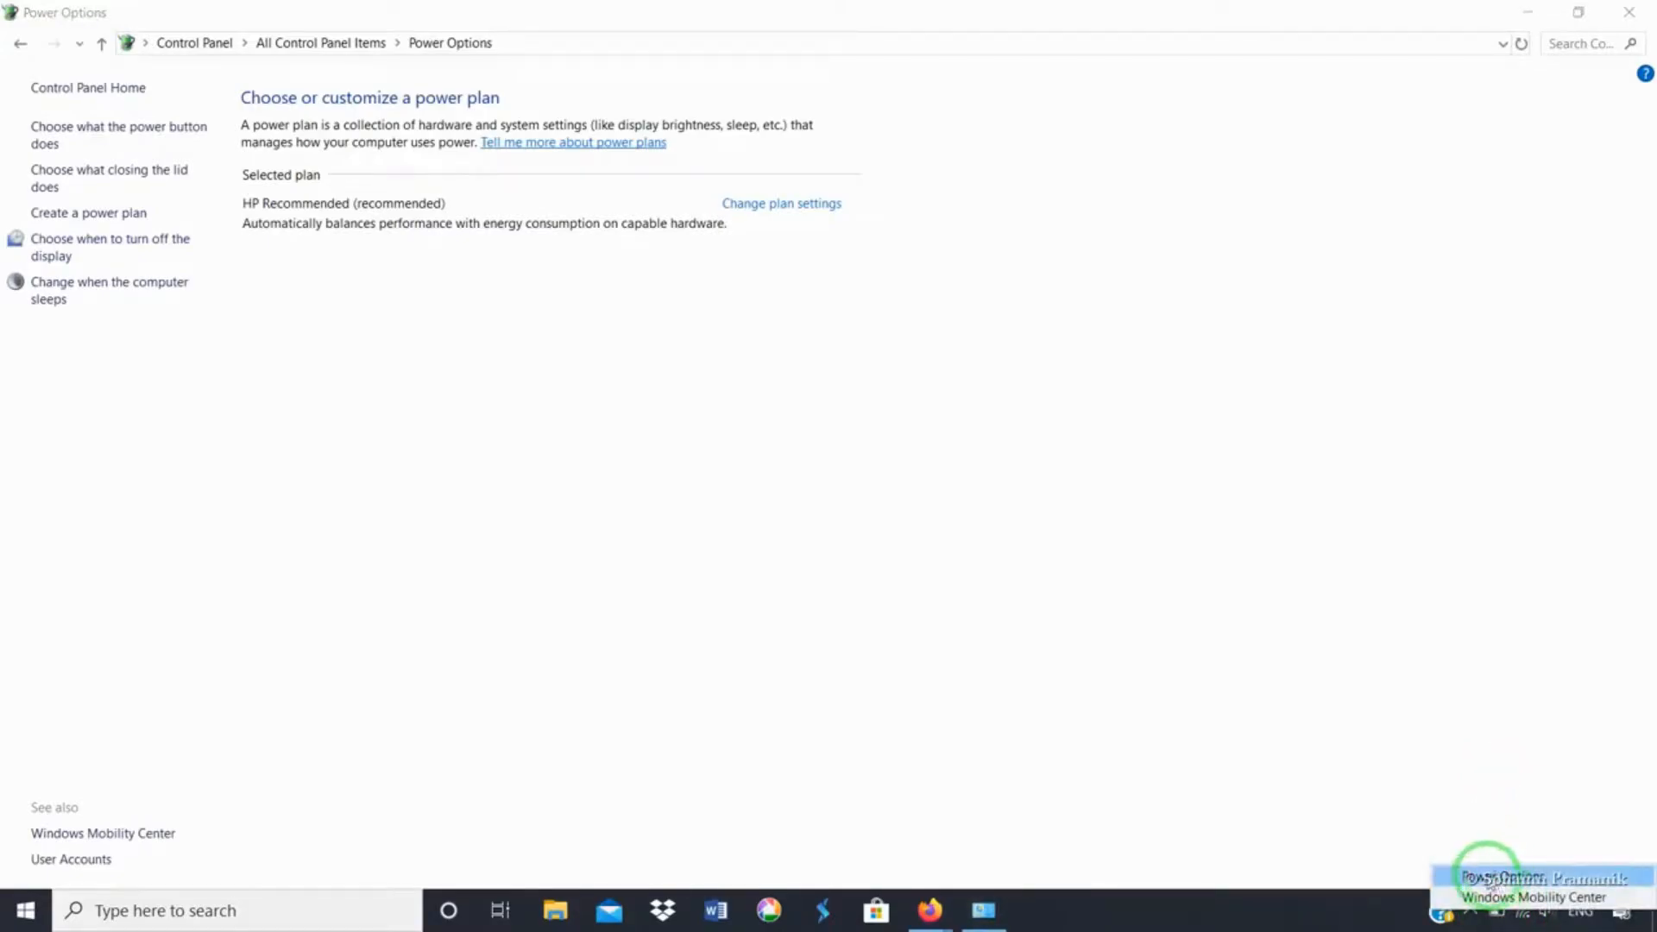
click(733, 505)
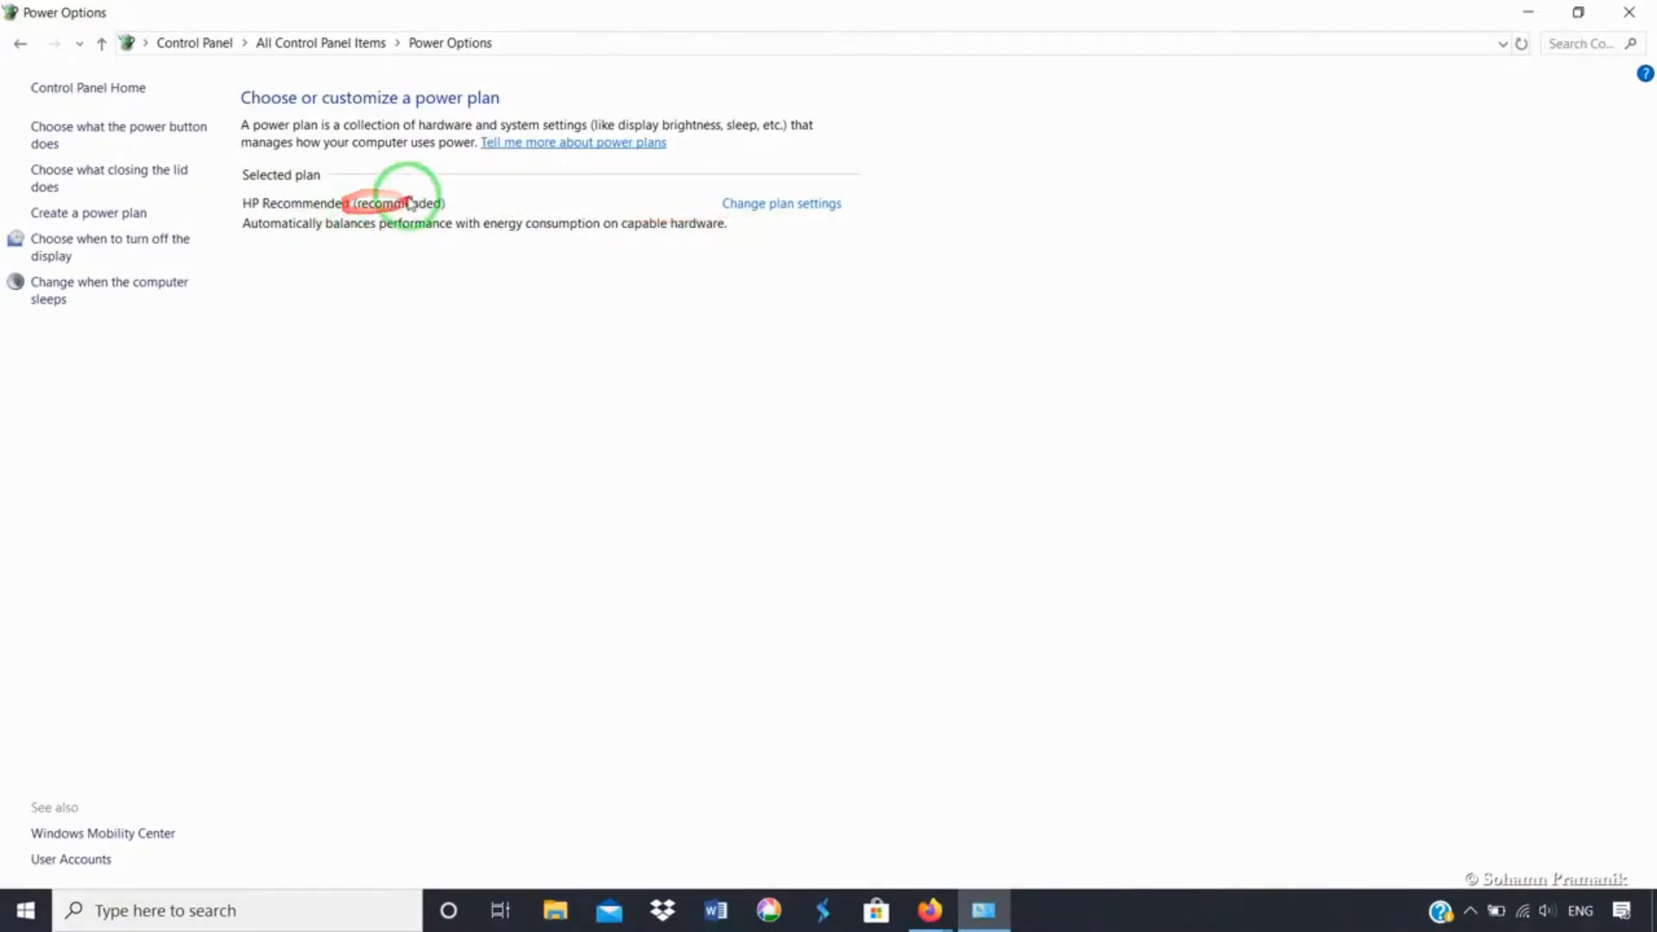
Step: Examine the base plans and plan name offered for creating a power plan, leaving without creating one
click(86, 212)
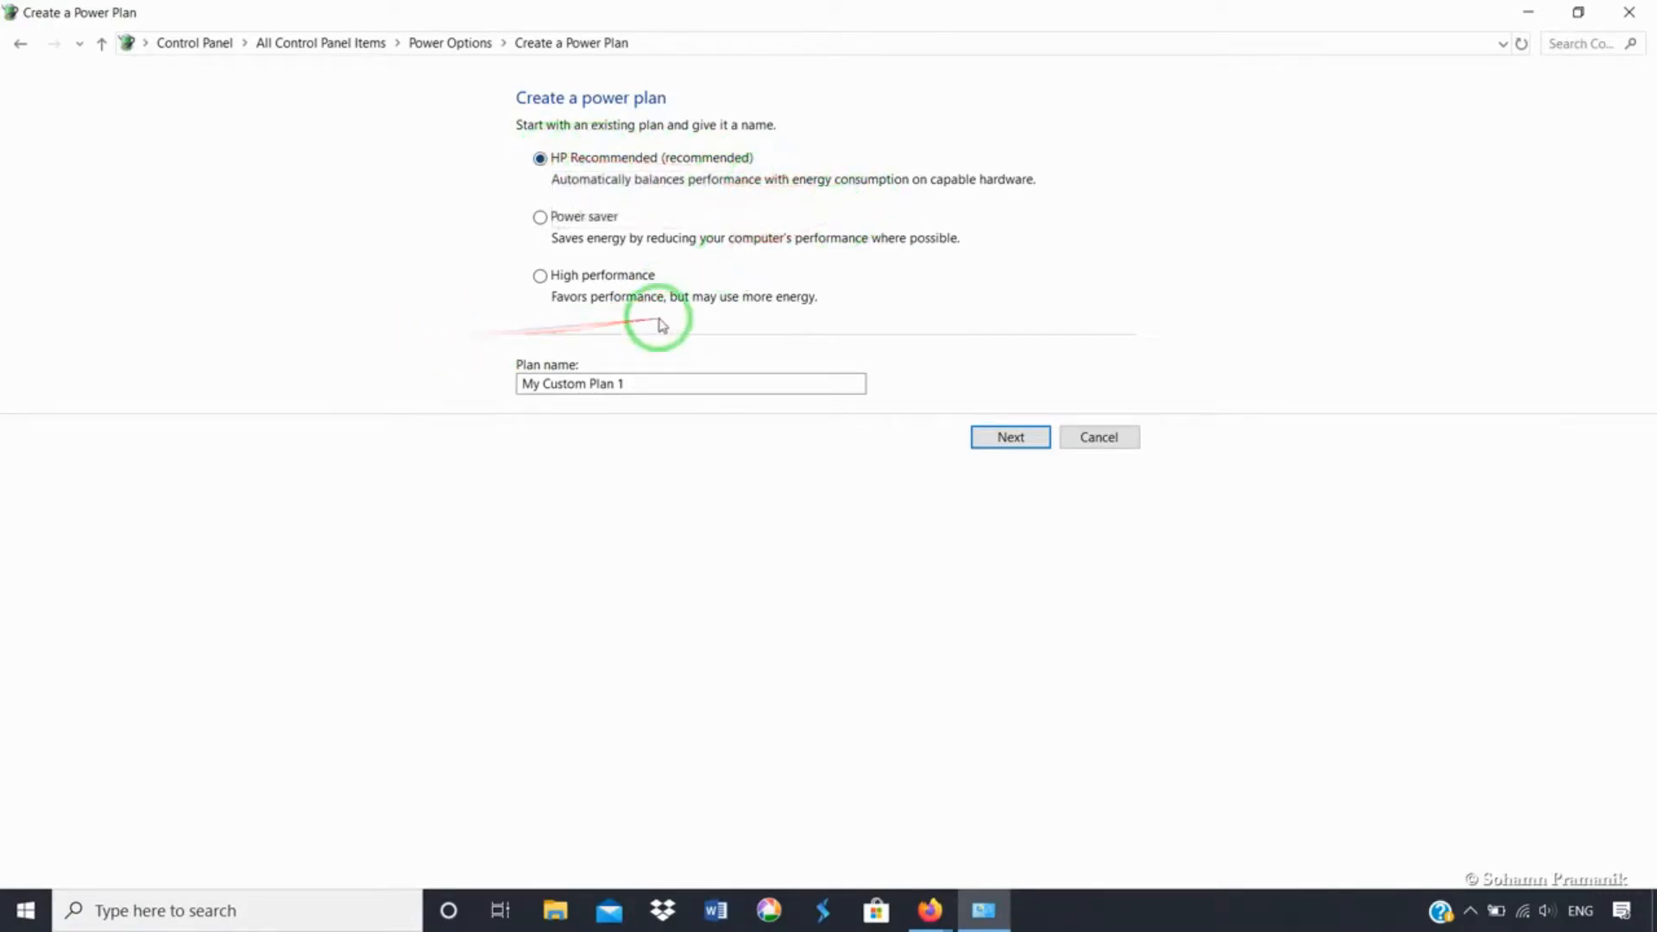
click(635, 385)
click(653, 385)
drag(653, 385, 518, 382)
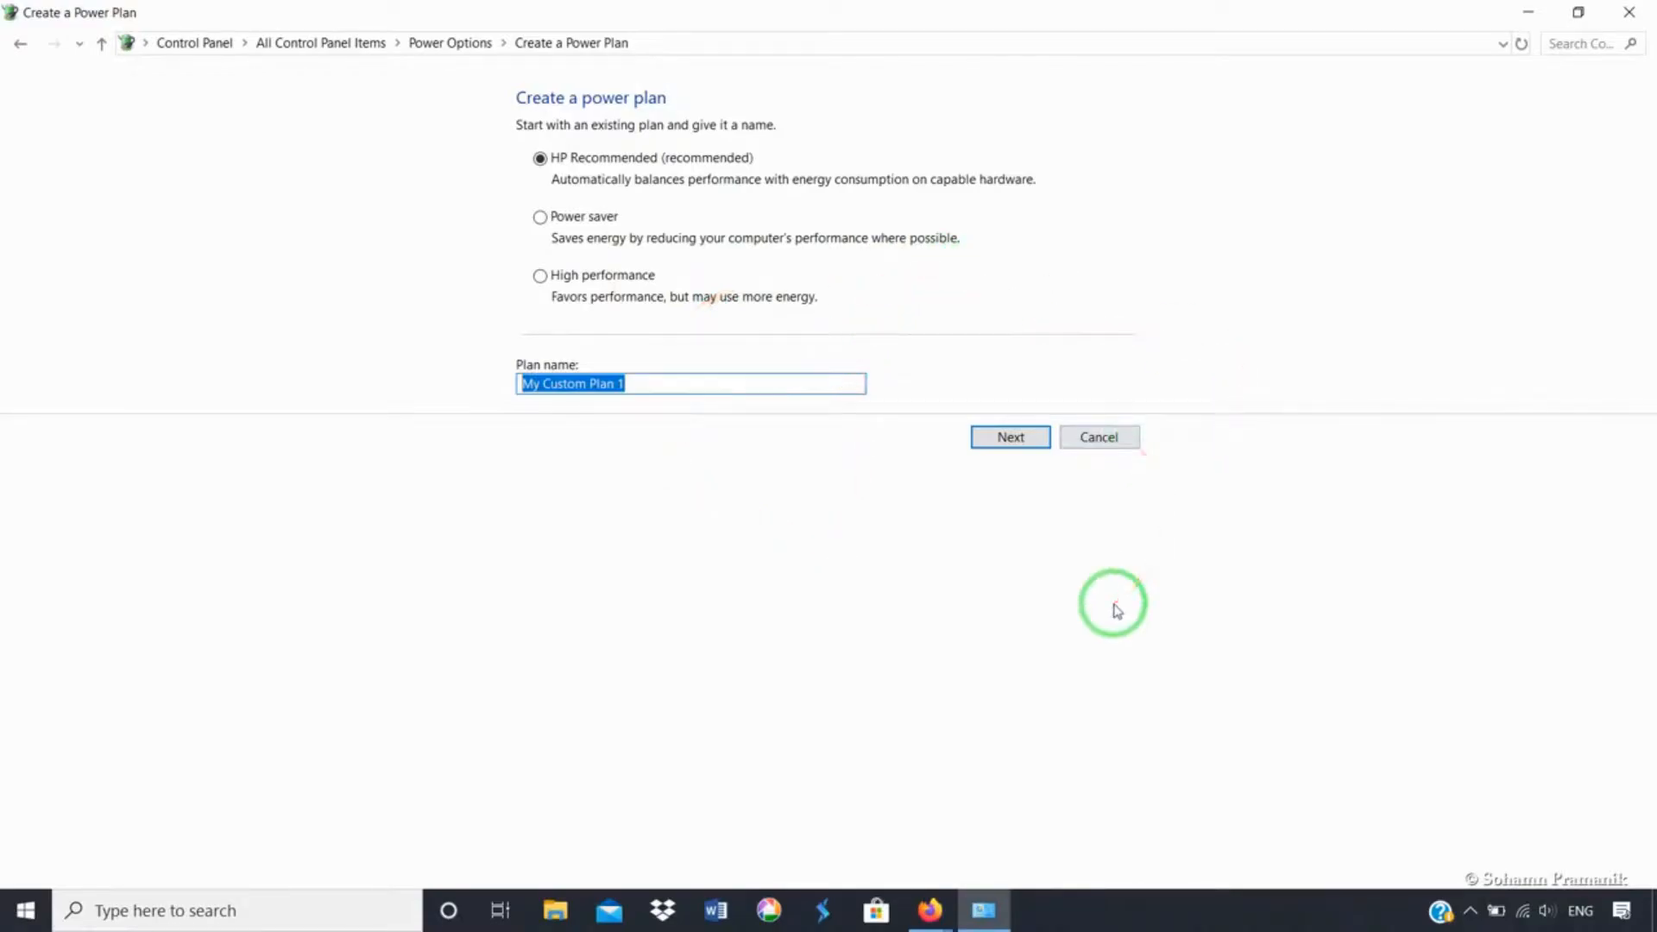
click(1111, 445)
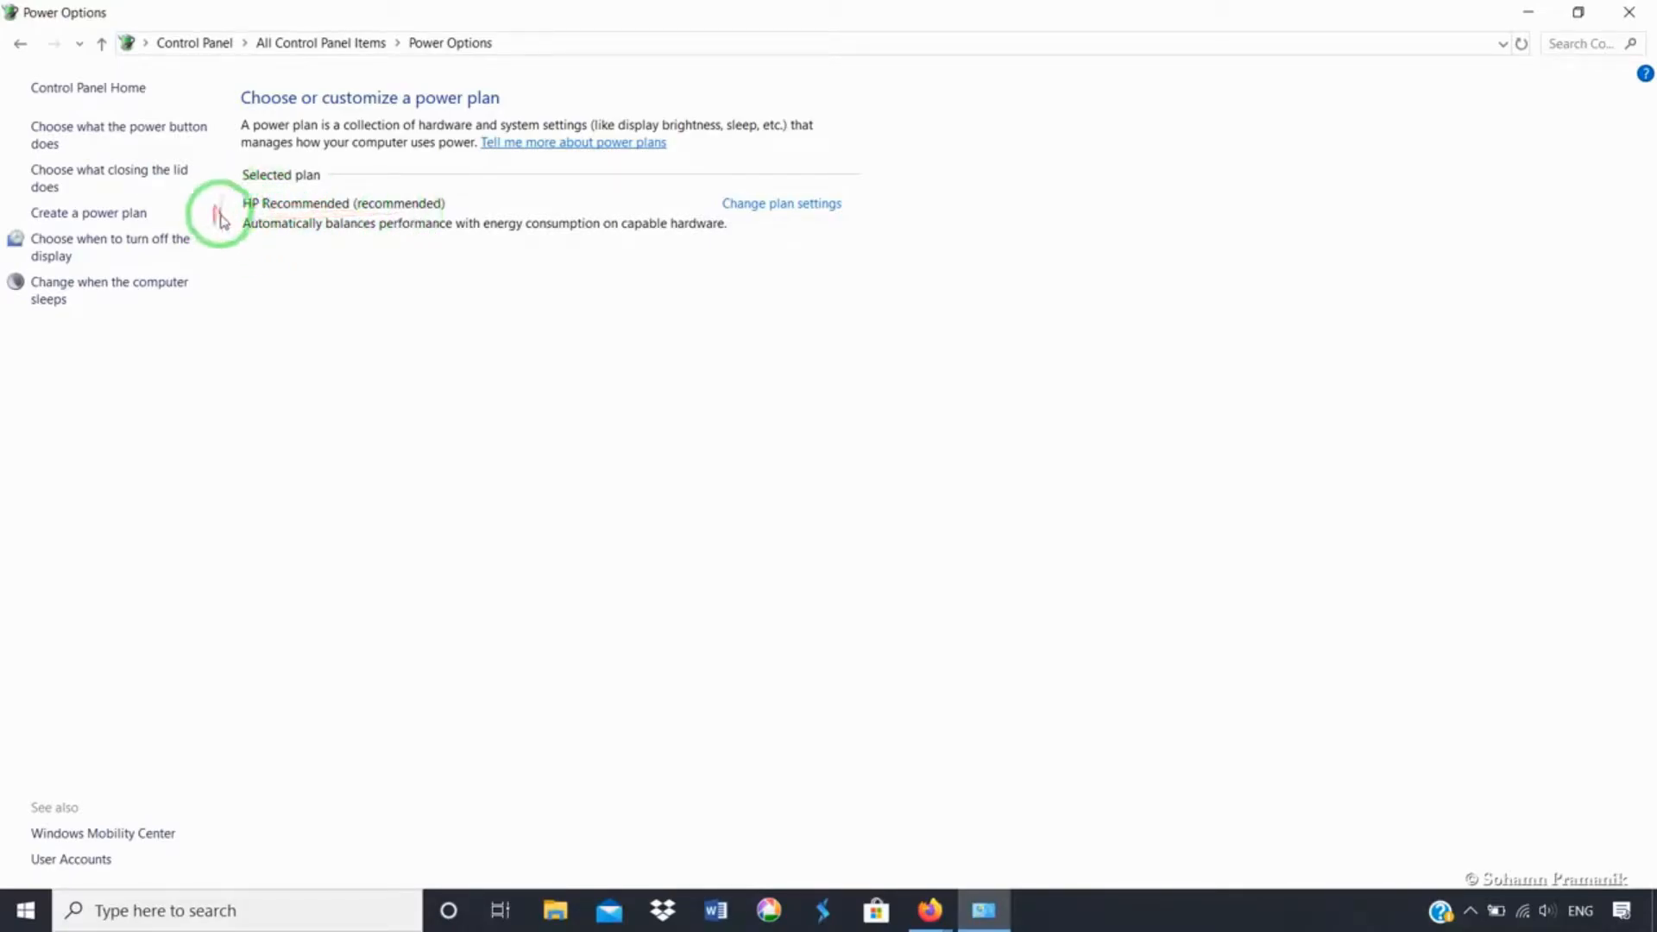
Step: Open the HP Recommended plan's settings and examine the on-battery time choices for display turn-off and sleep
click(774, 206)
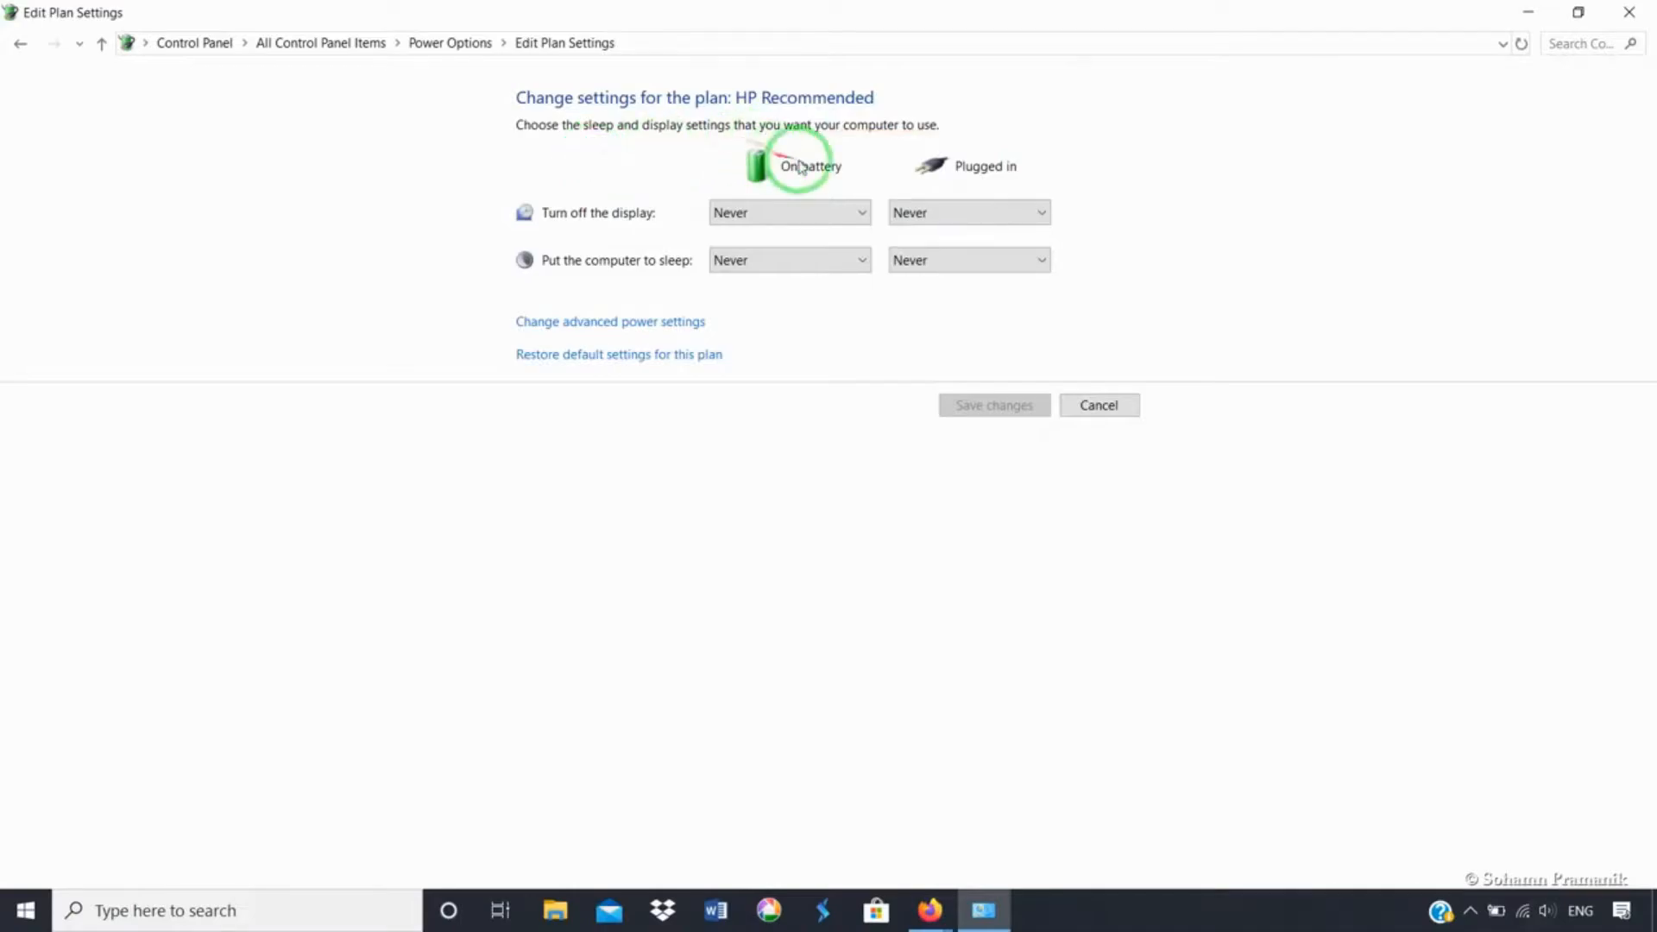
click(863, 213)
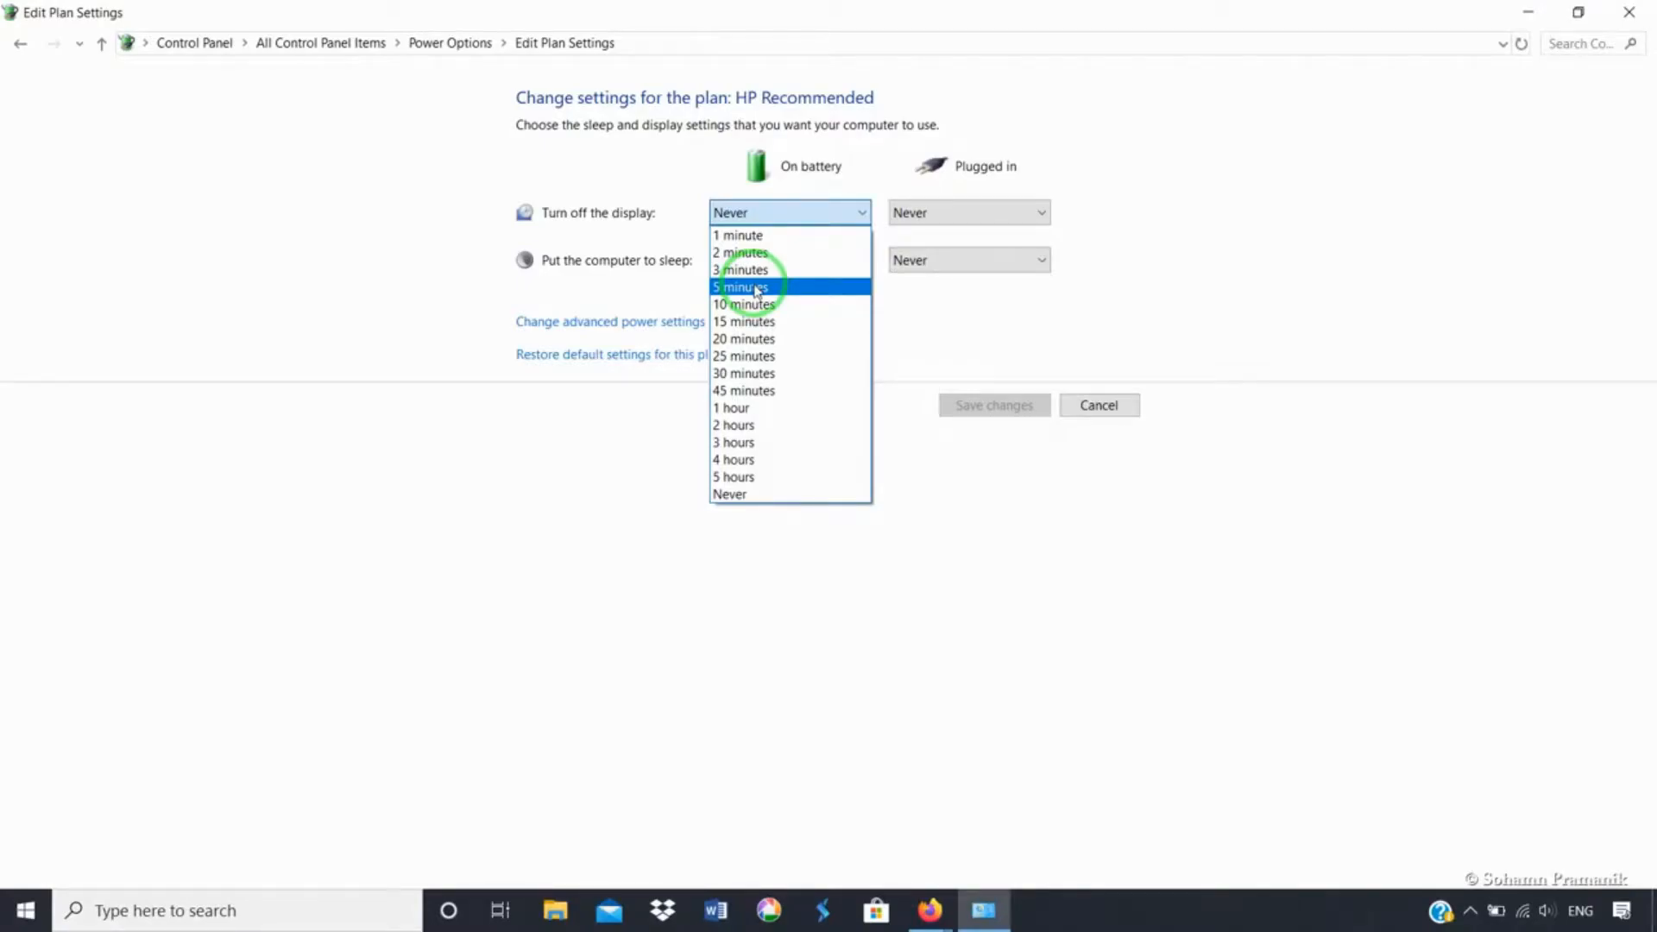
click(1007, 165)
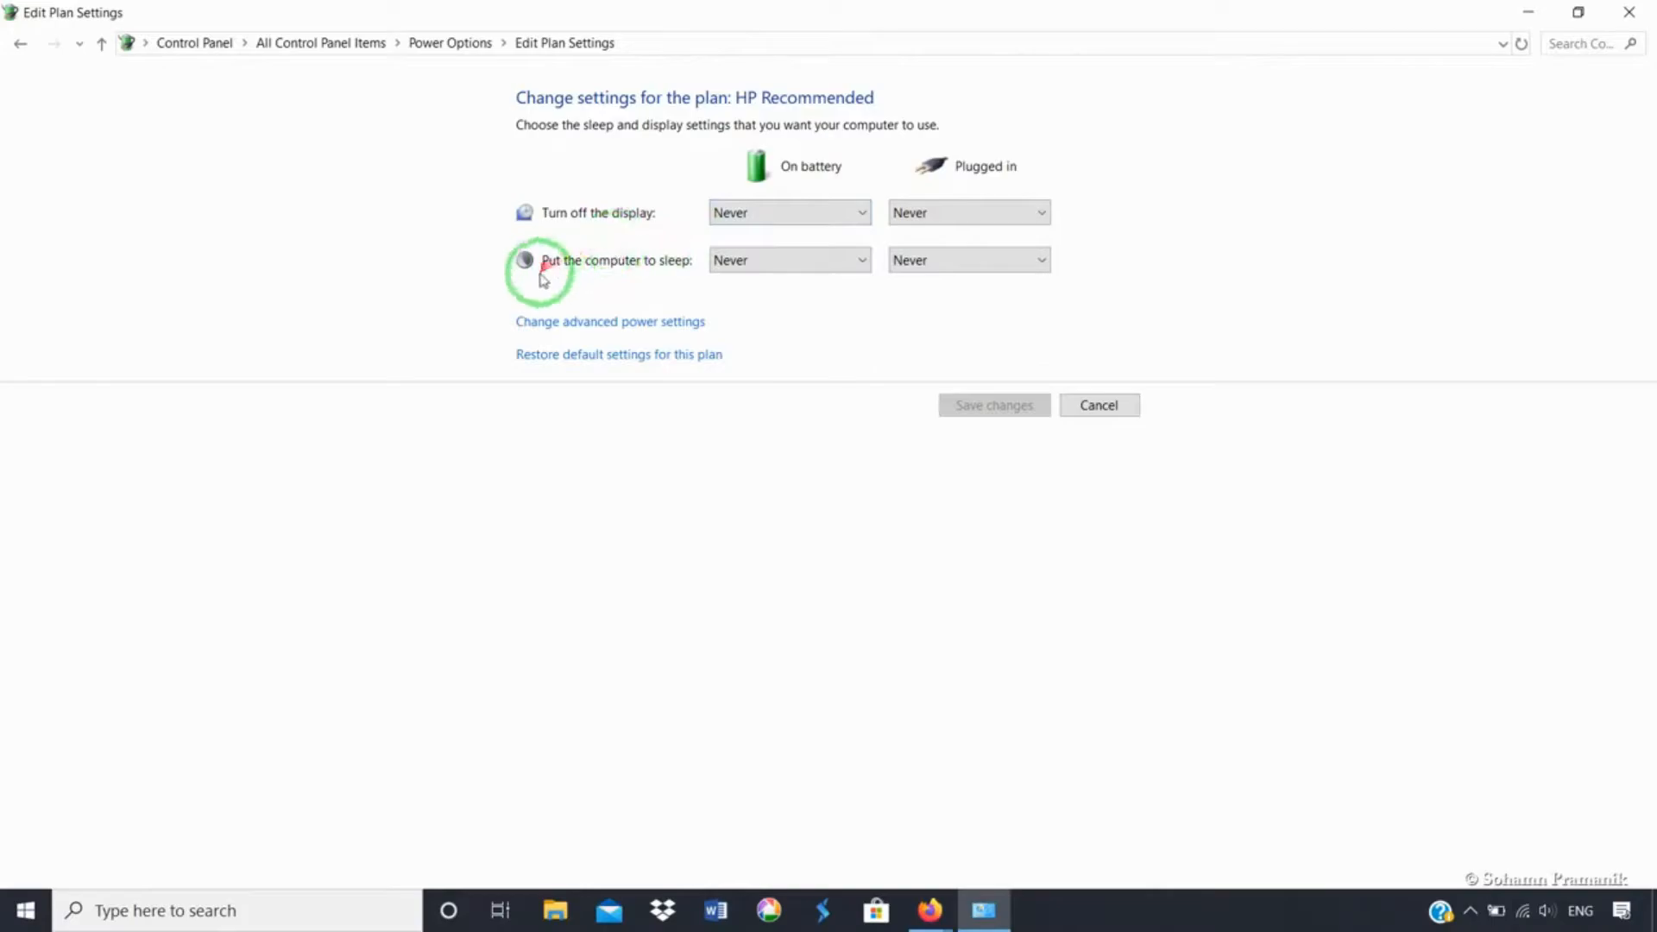
click(858, 261)
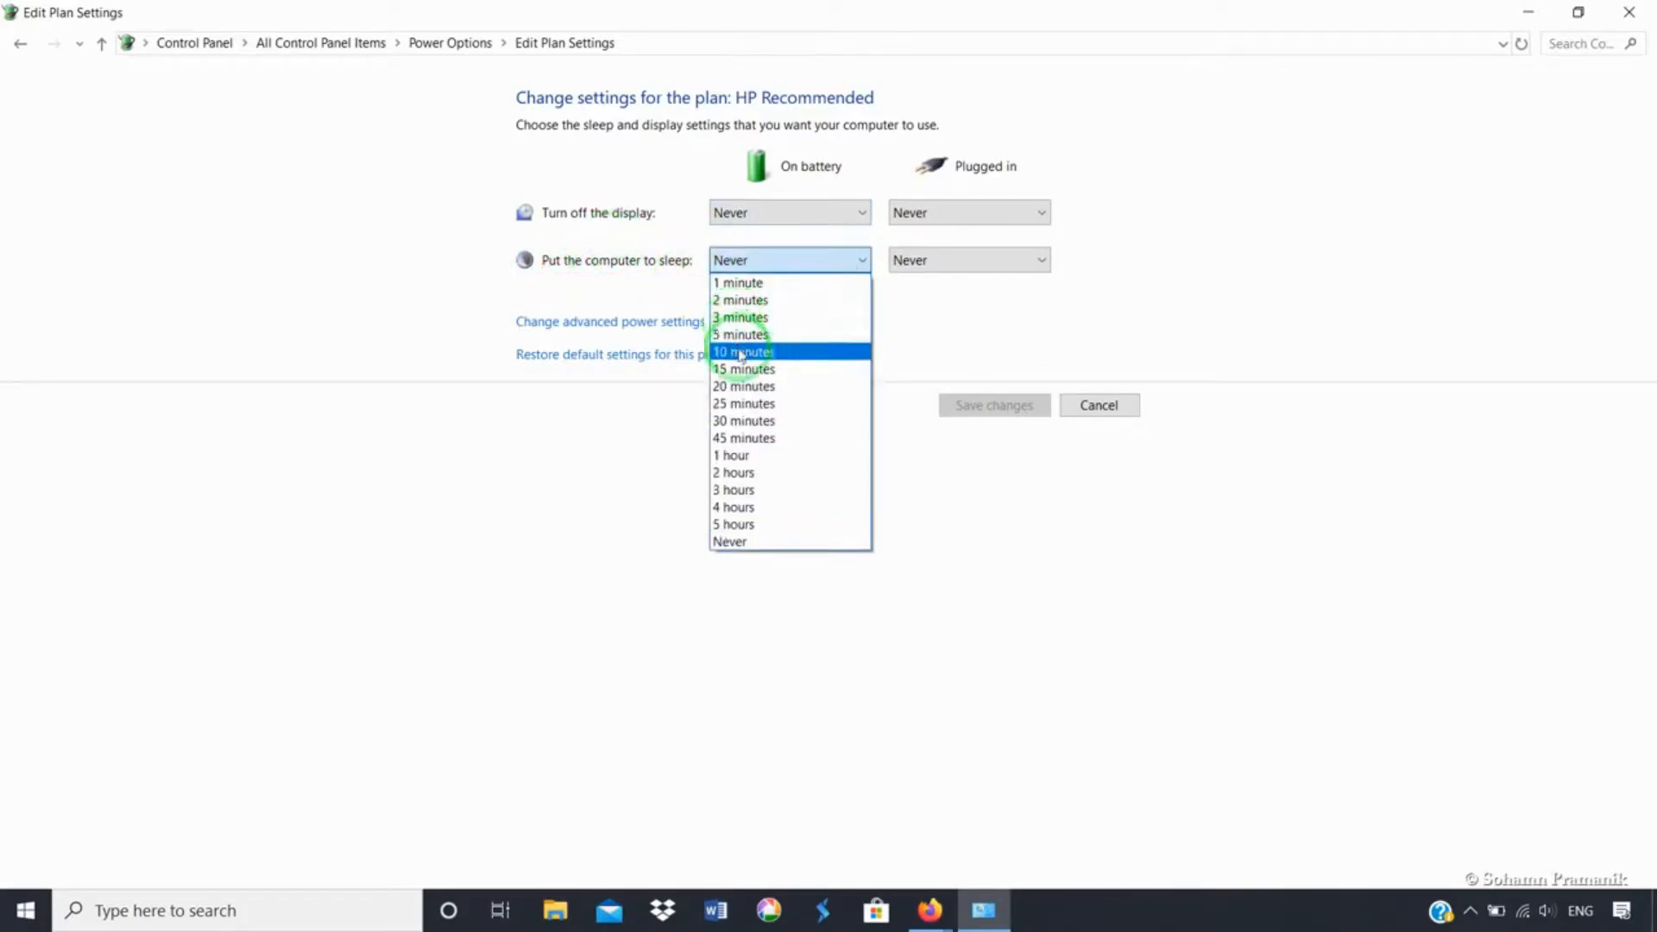
click(1291, 308)
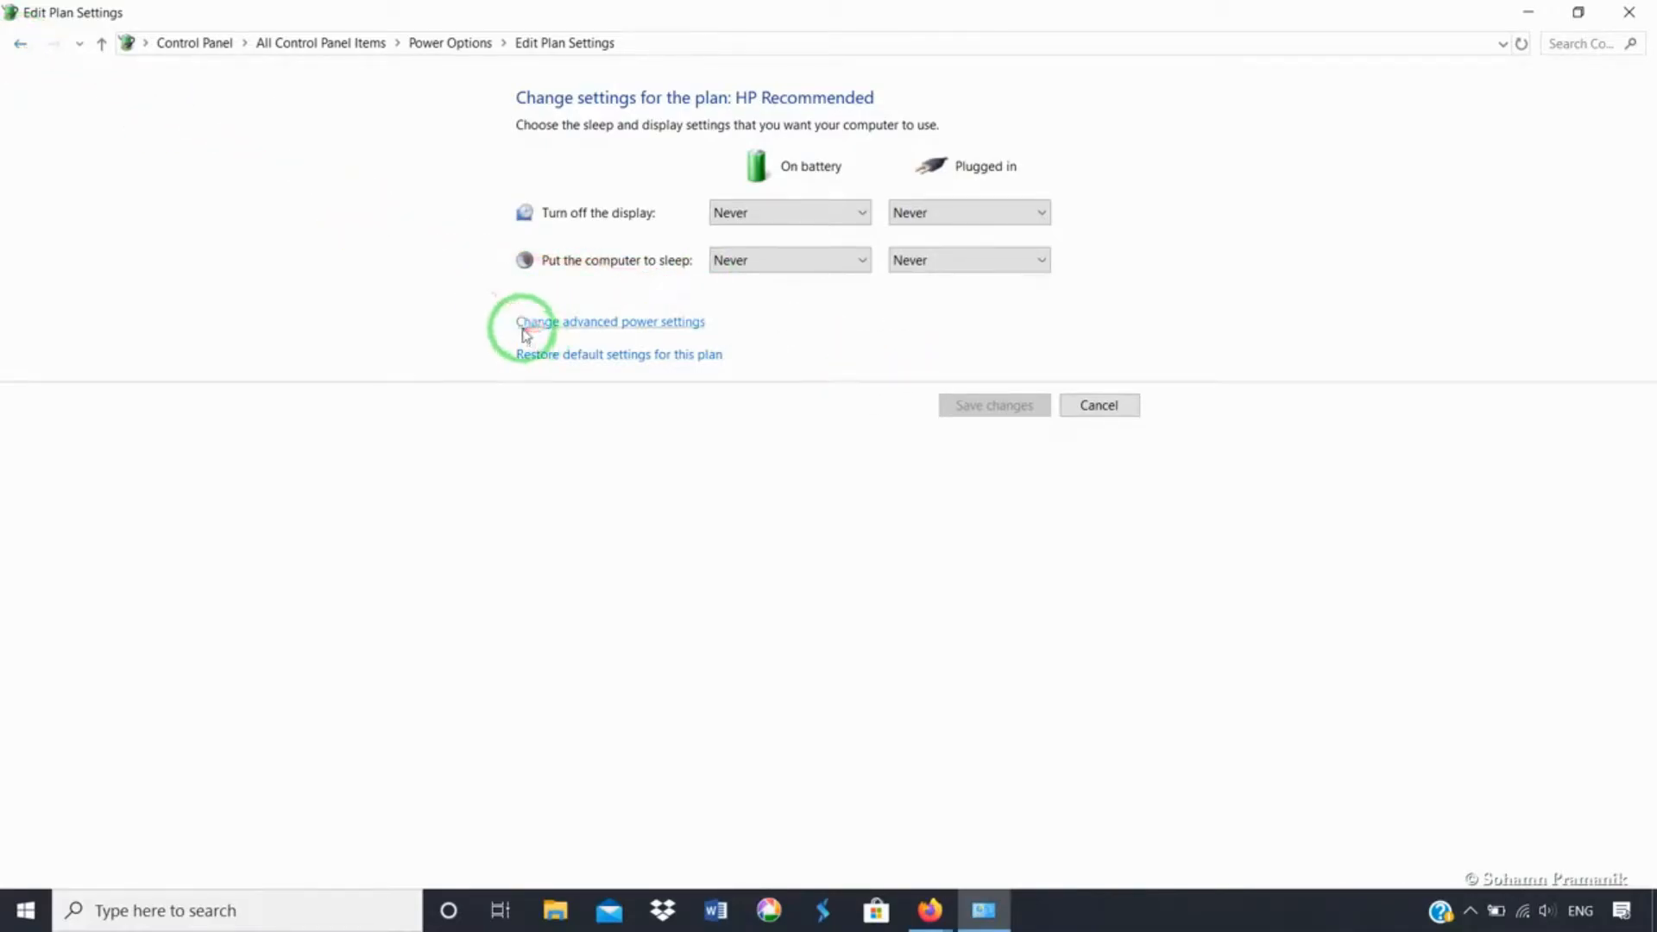
Step: Open the plan's advanced power settings and inspect the on-battery time for turning off the hard disk
click(583, 326)
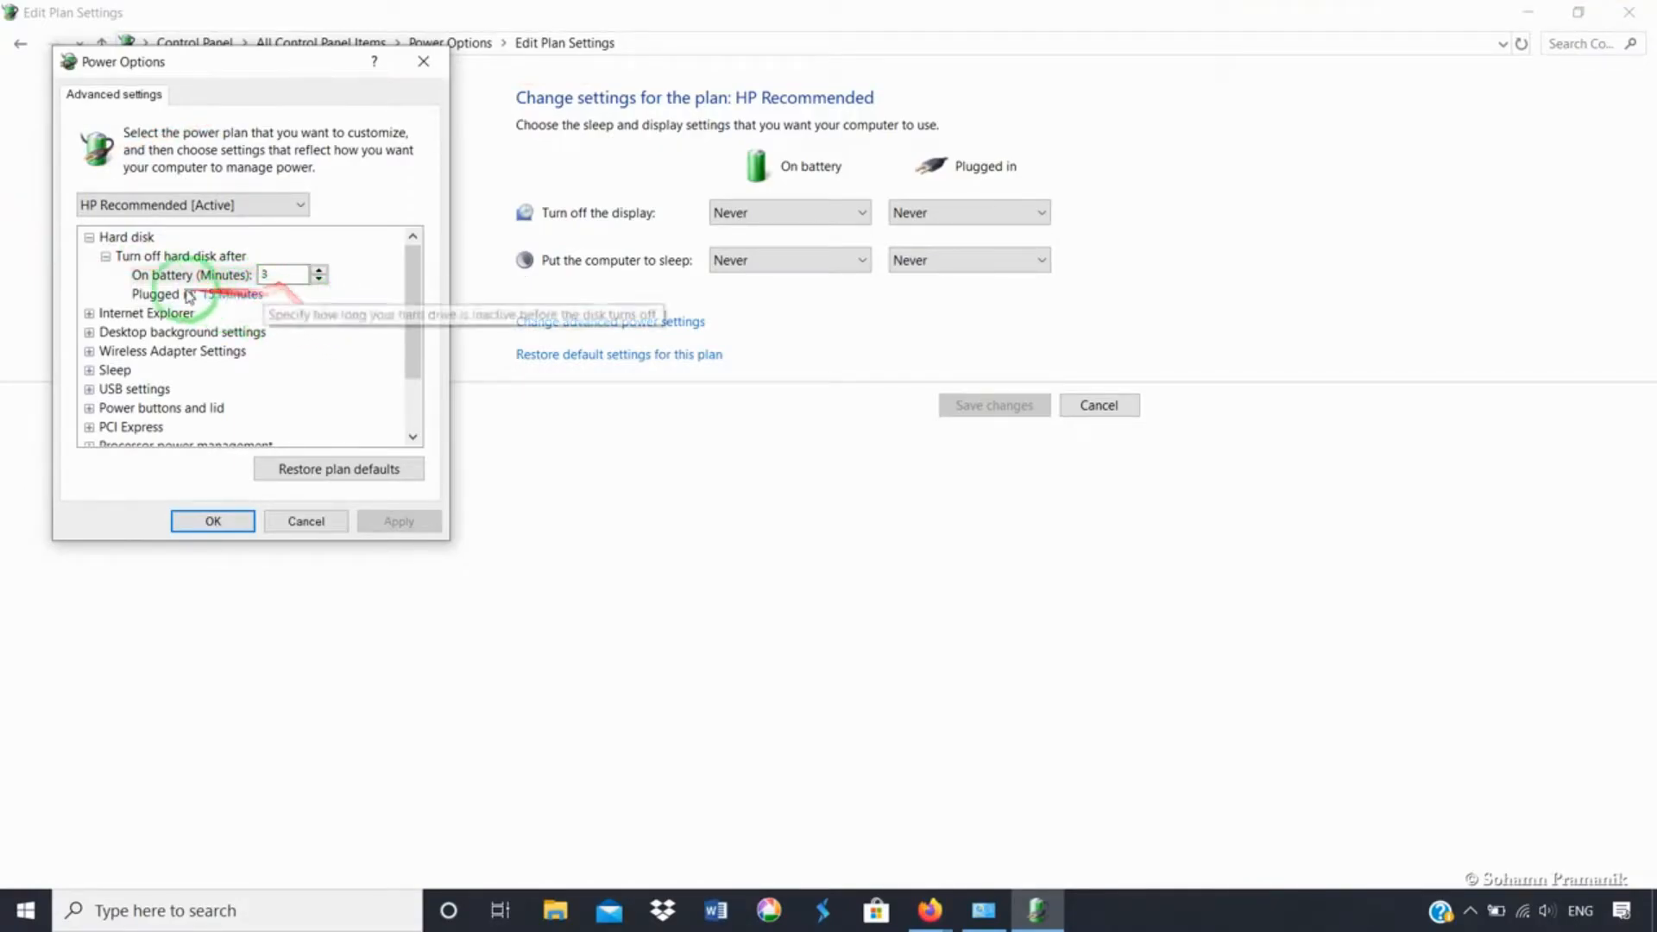
click(90, 239)
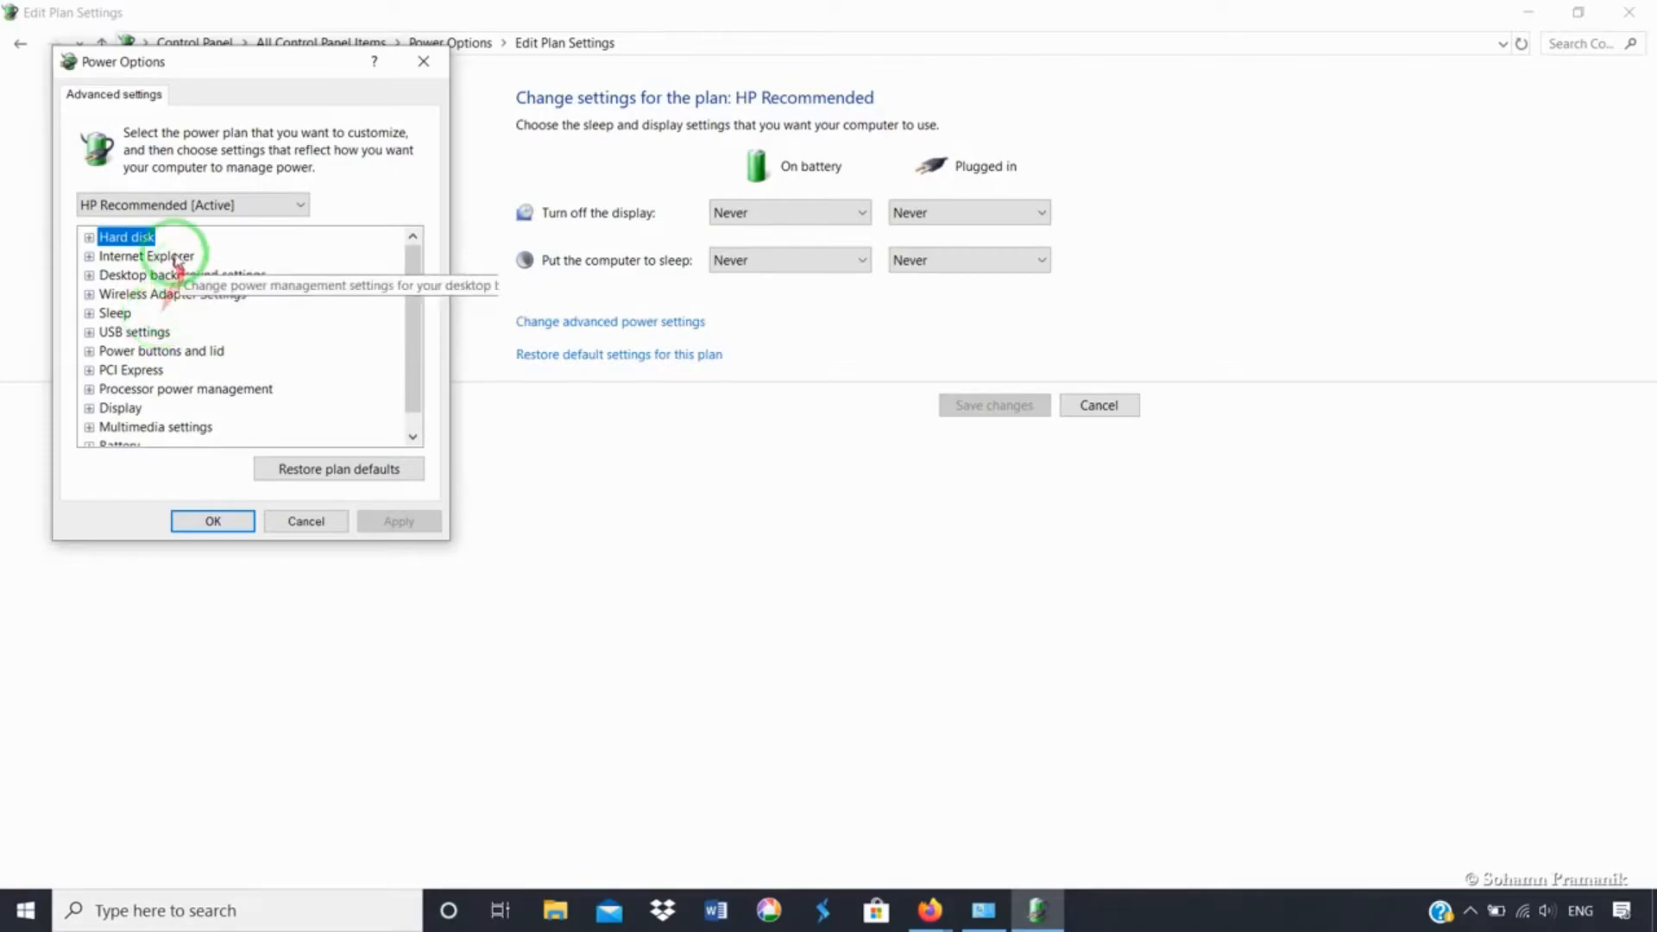
click(89, 237)
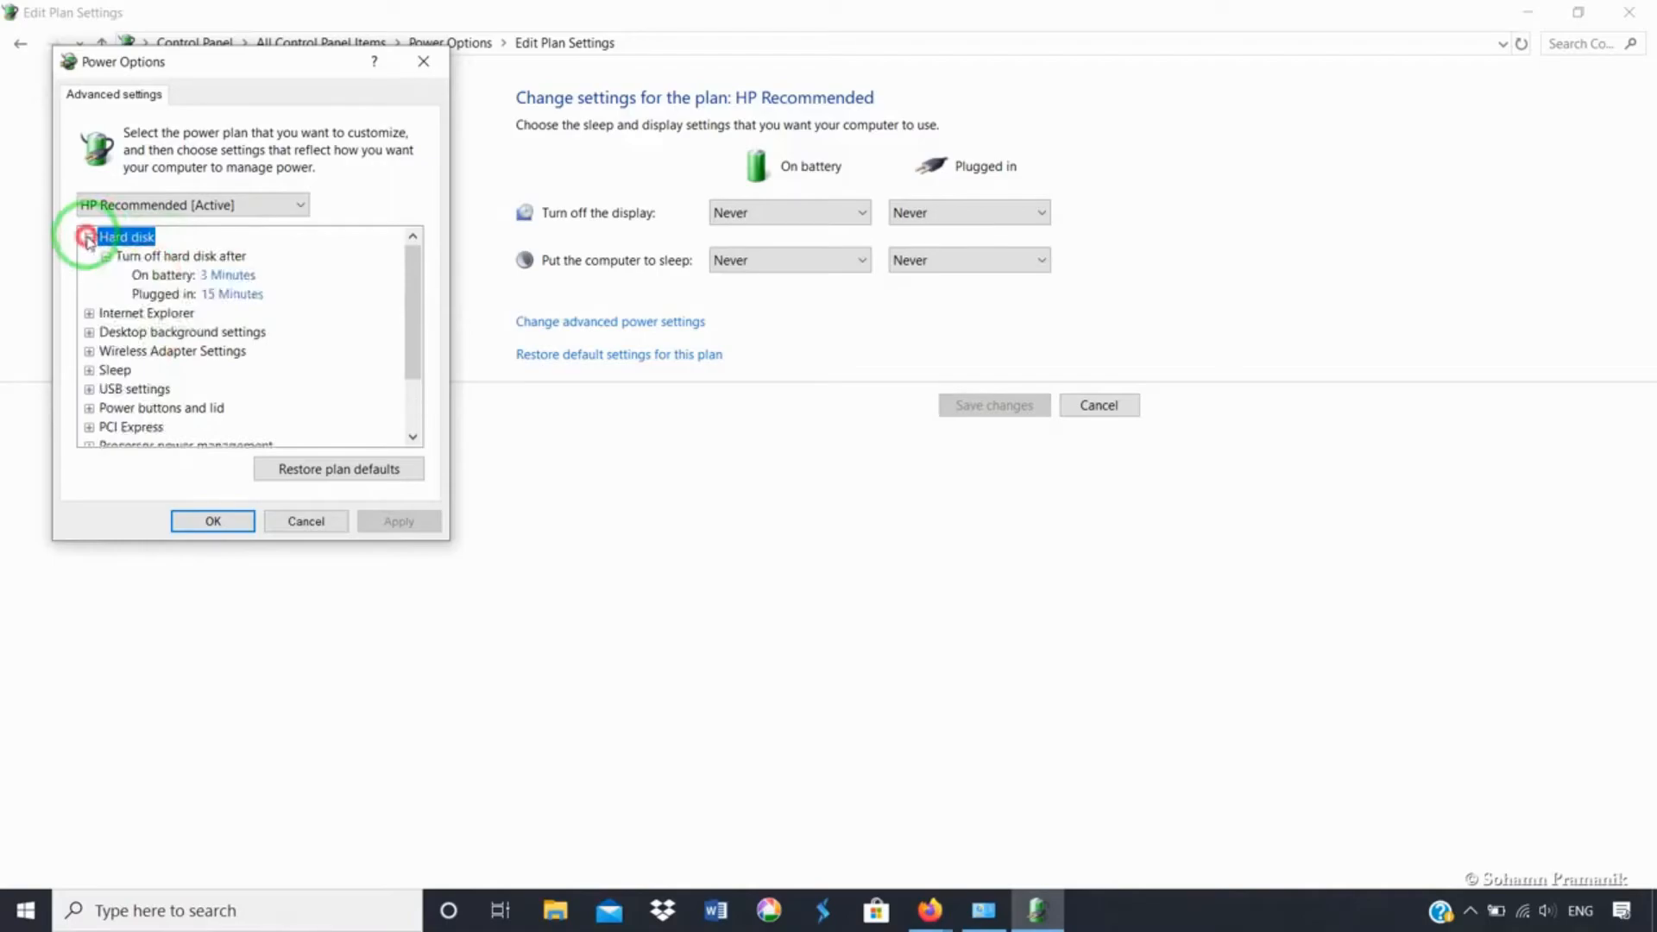
click(240, 281)
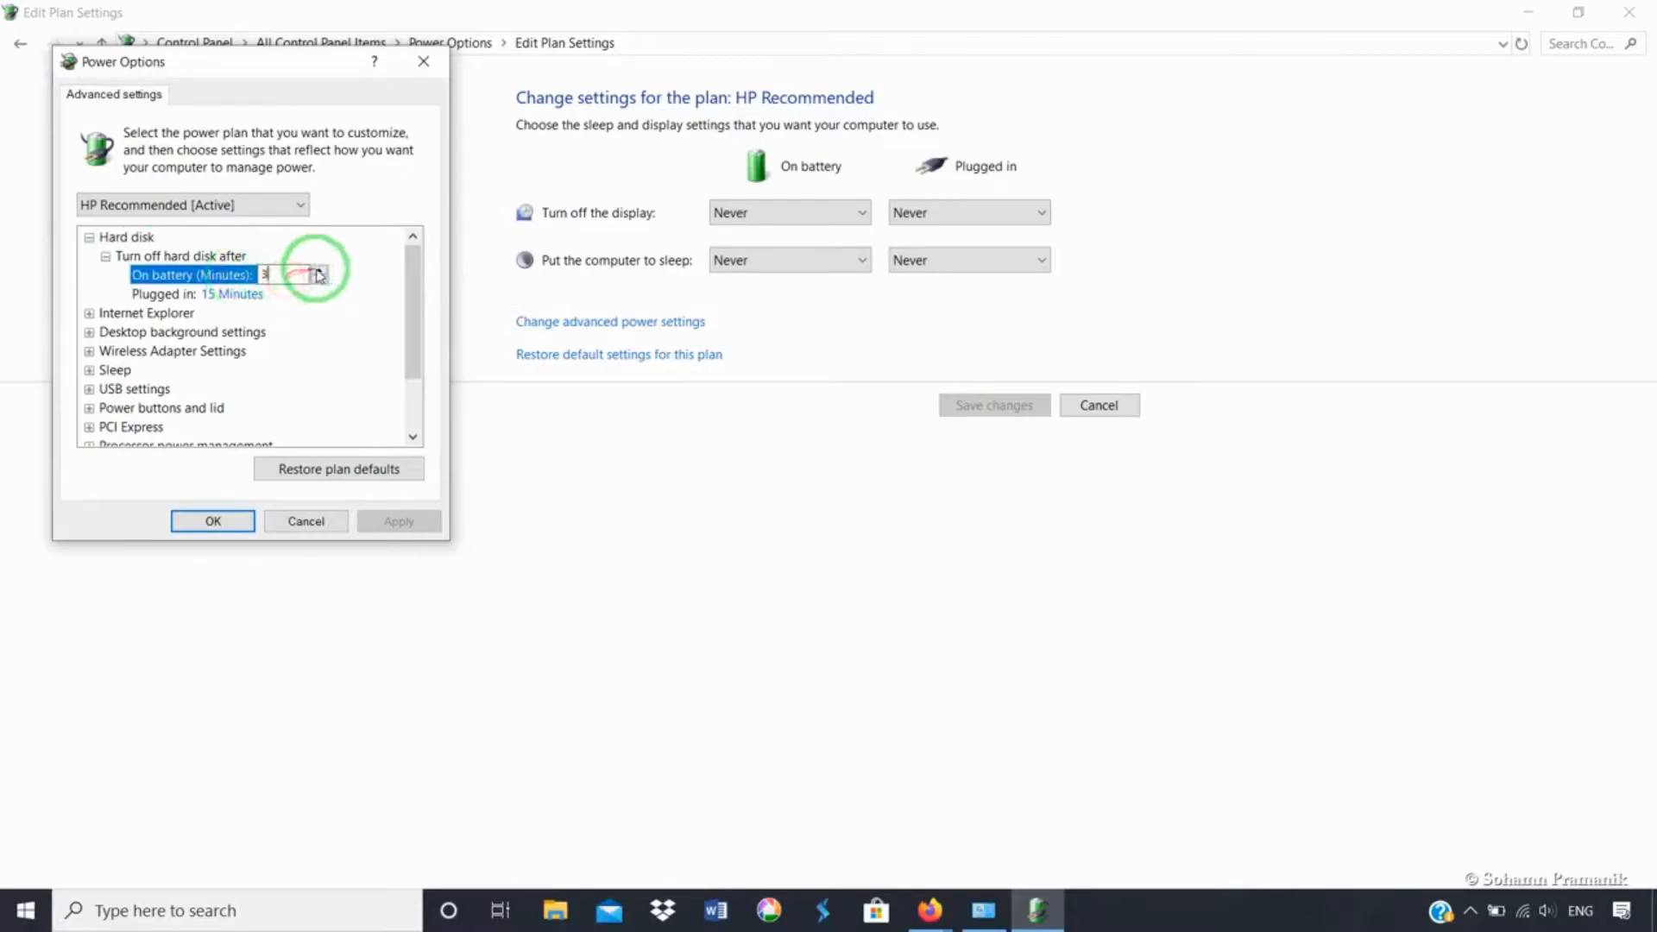
drag(278, 275, 264, 274)
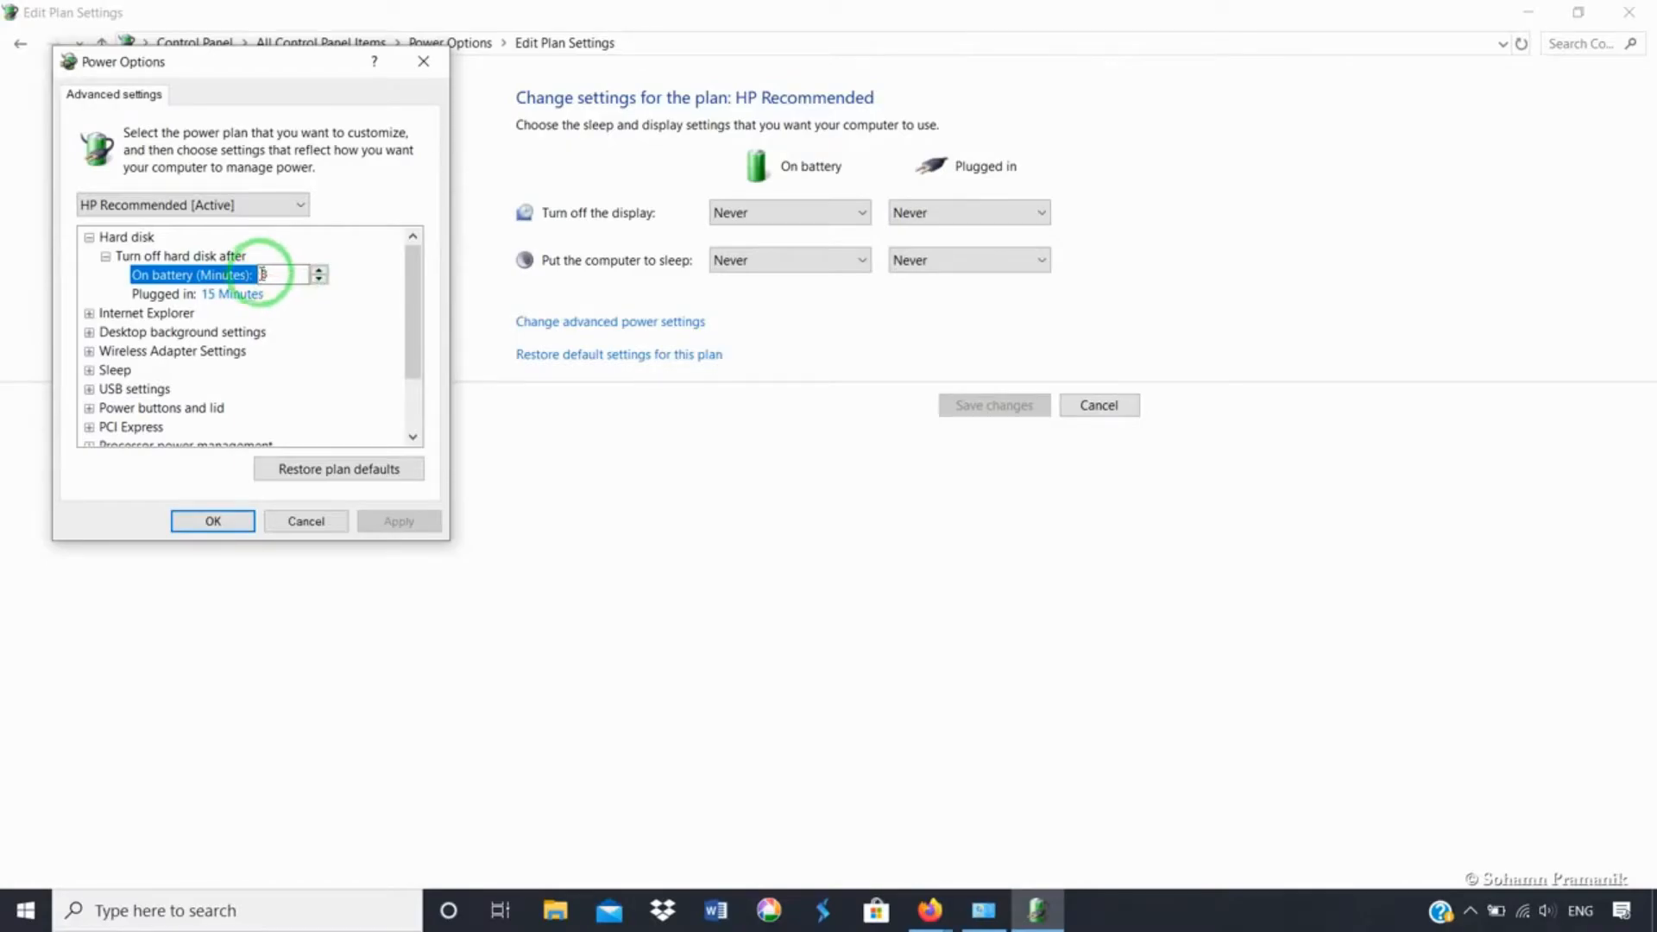
click(89, 237)
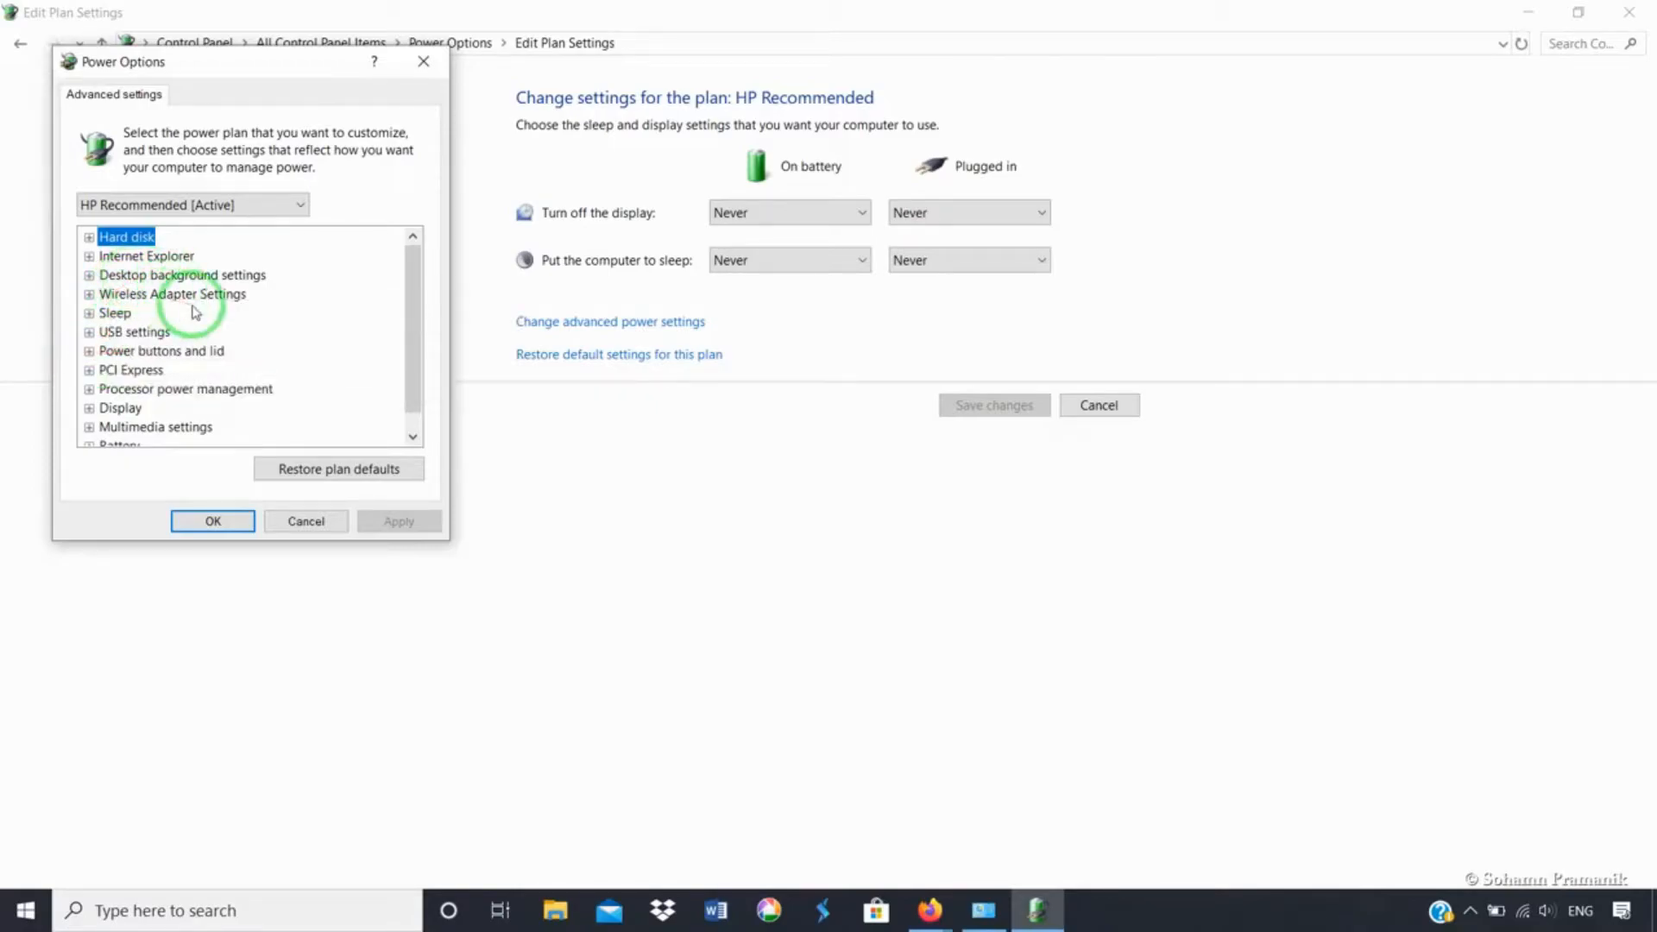
Step: Review the wireless adapter's power saving mode and the USB selective suspend setting, collapsing each group again
click(89, 295)
click(106, 314)
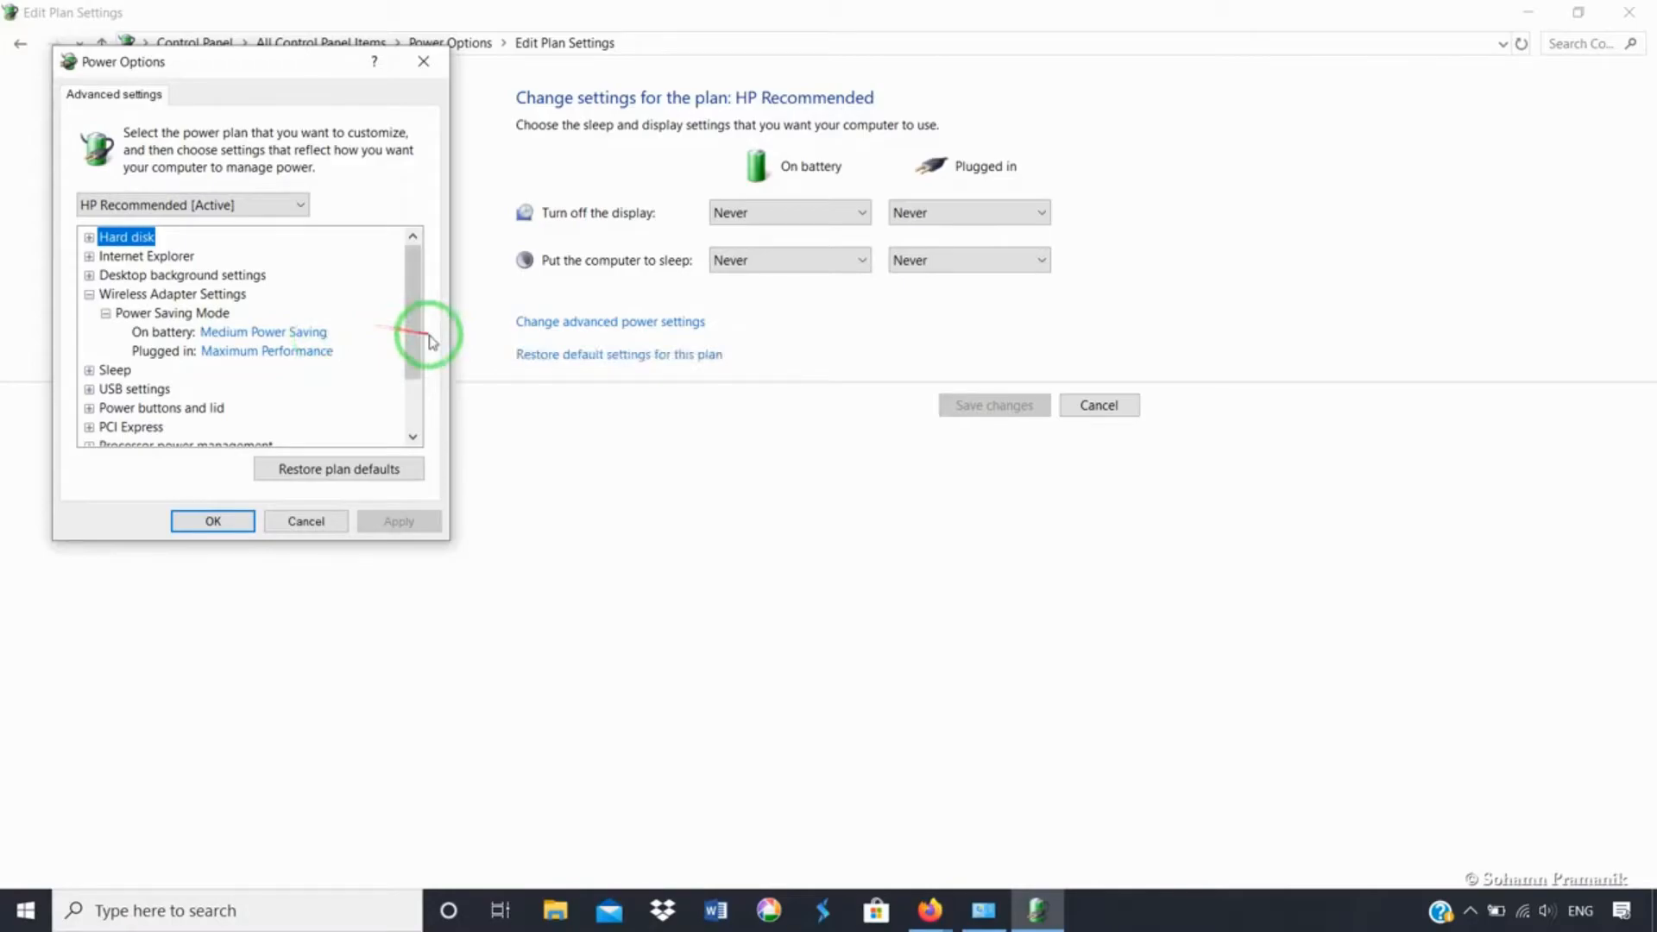
click(89, 295)
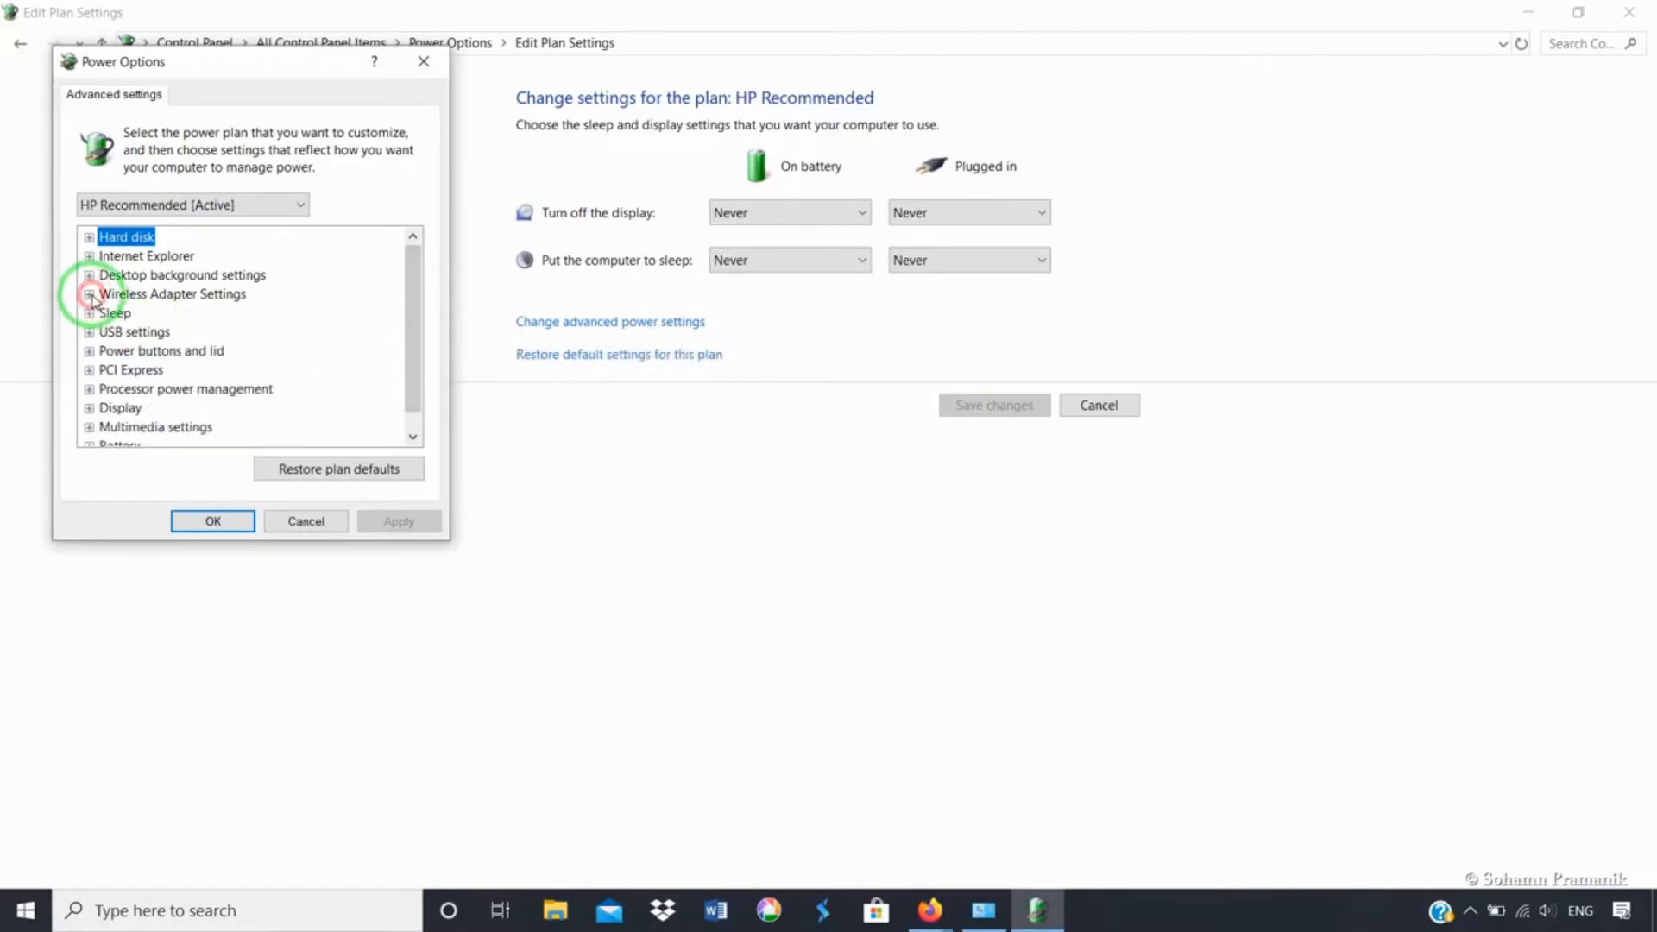
click(89, 332)
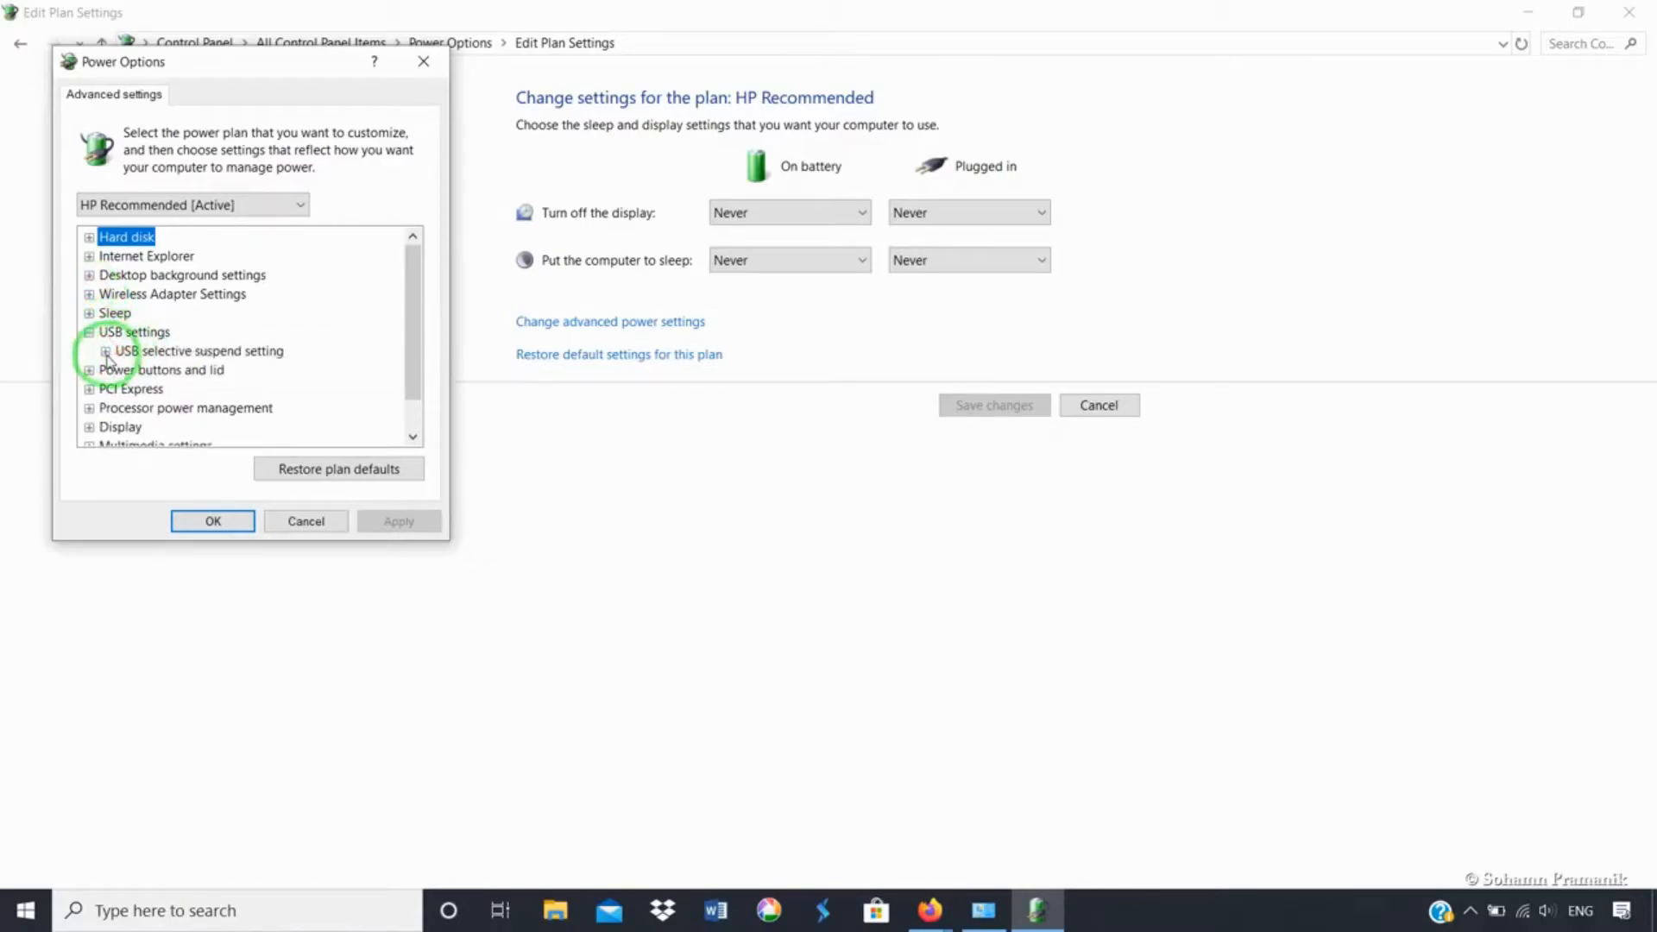
click(105, 352)
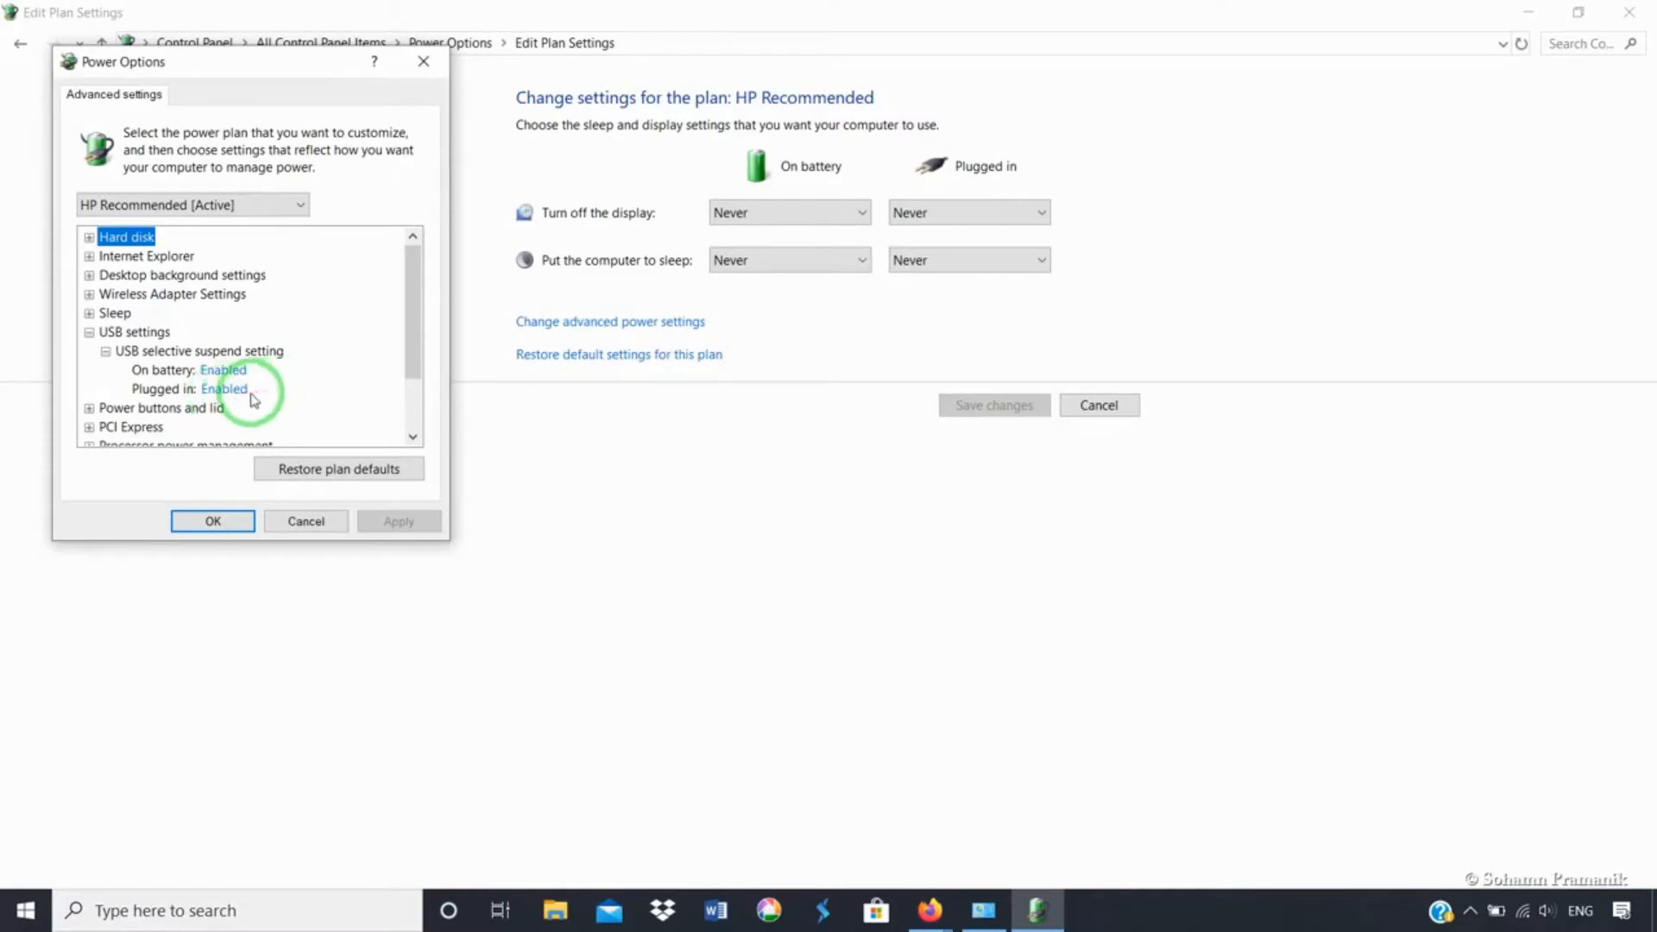
click(88, 332)
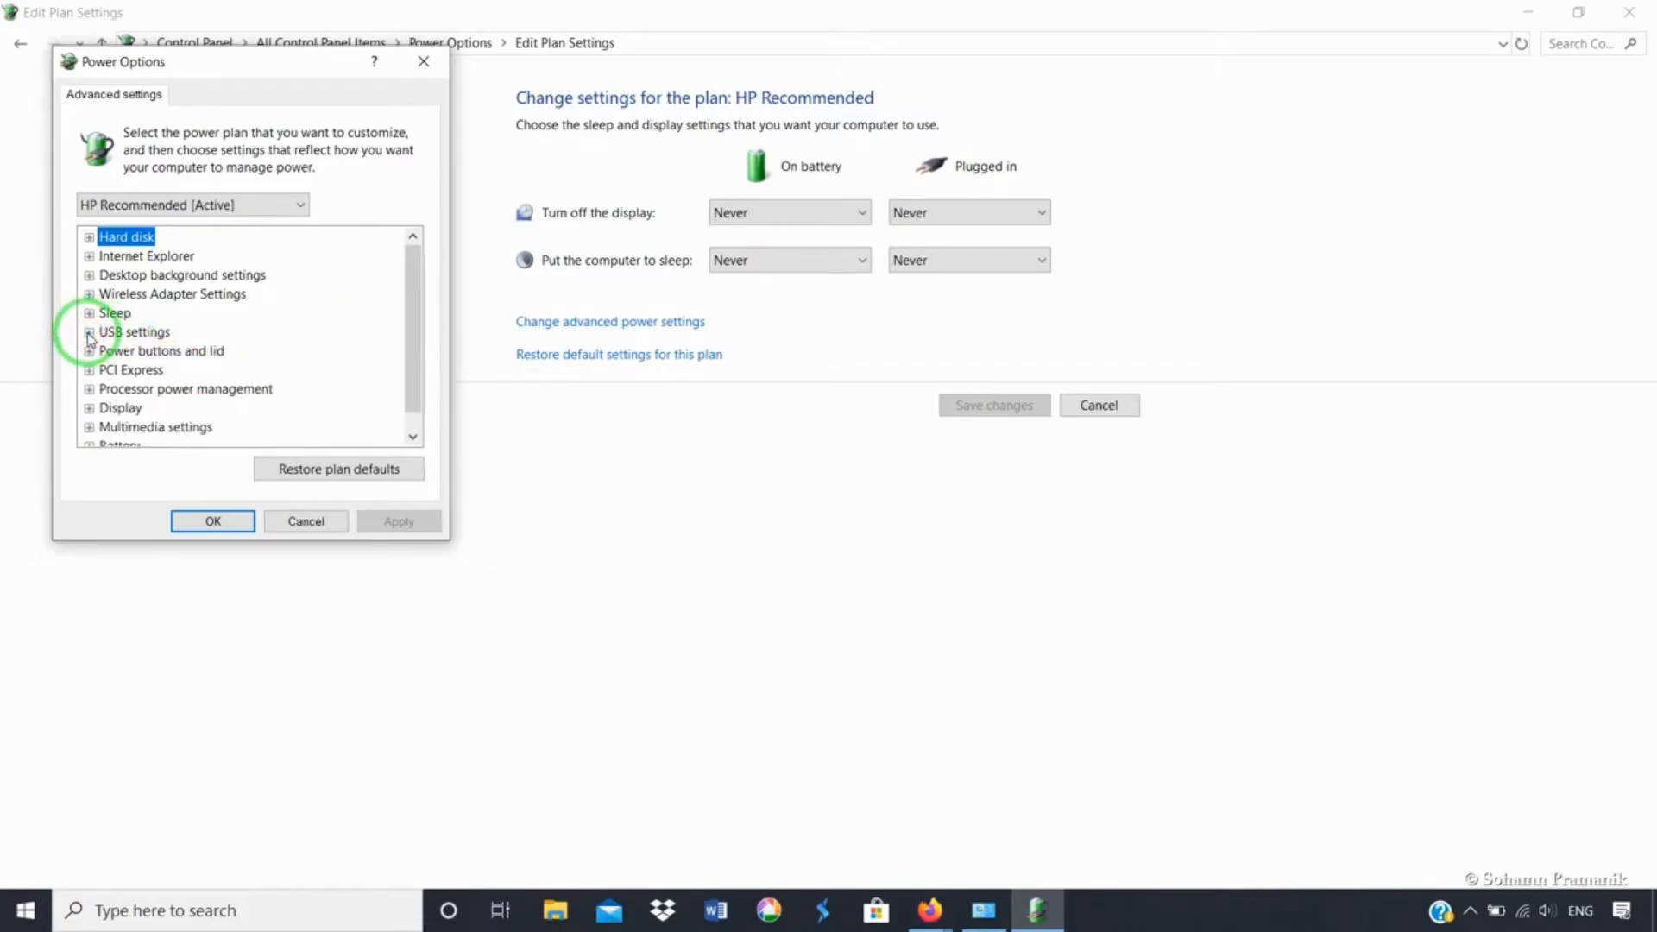
Step: Examine the plugged-in choices for PCI Express Link State Power Management without changing them, and collapse the PCI Express group
click(89, 369)
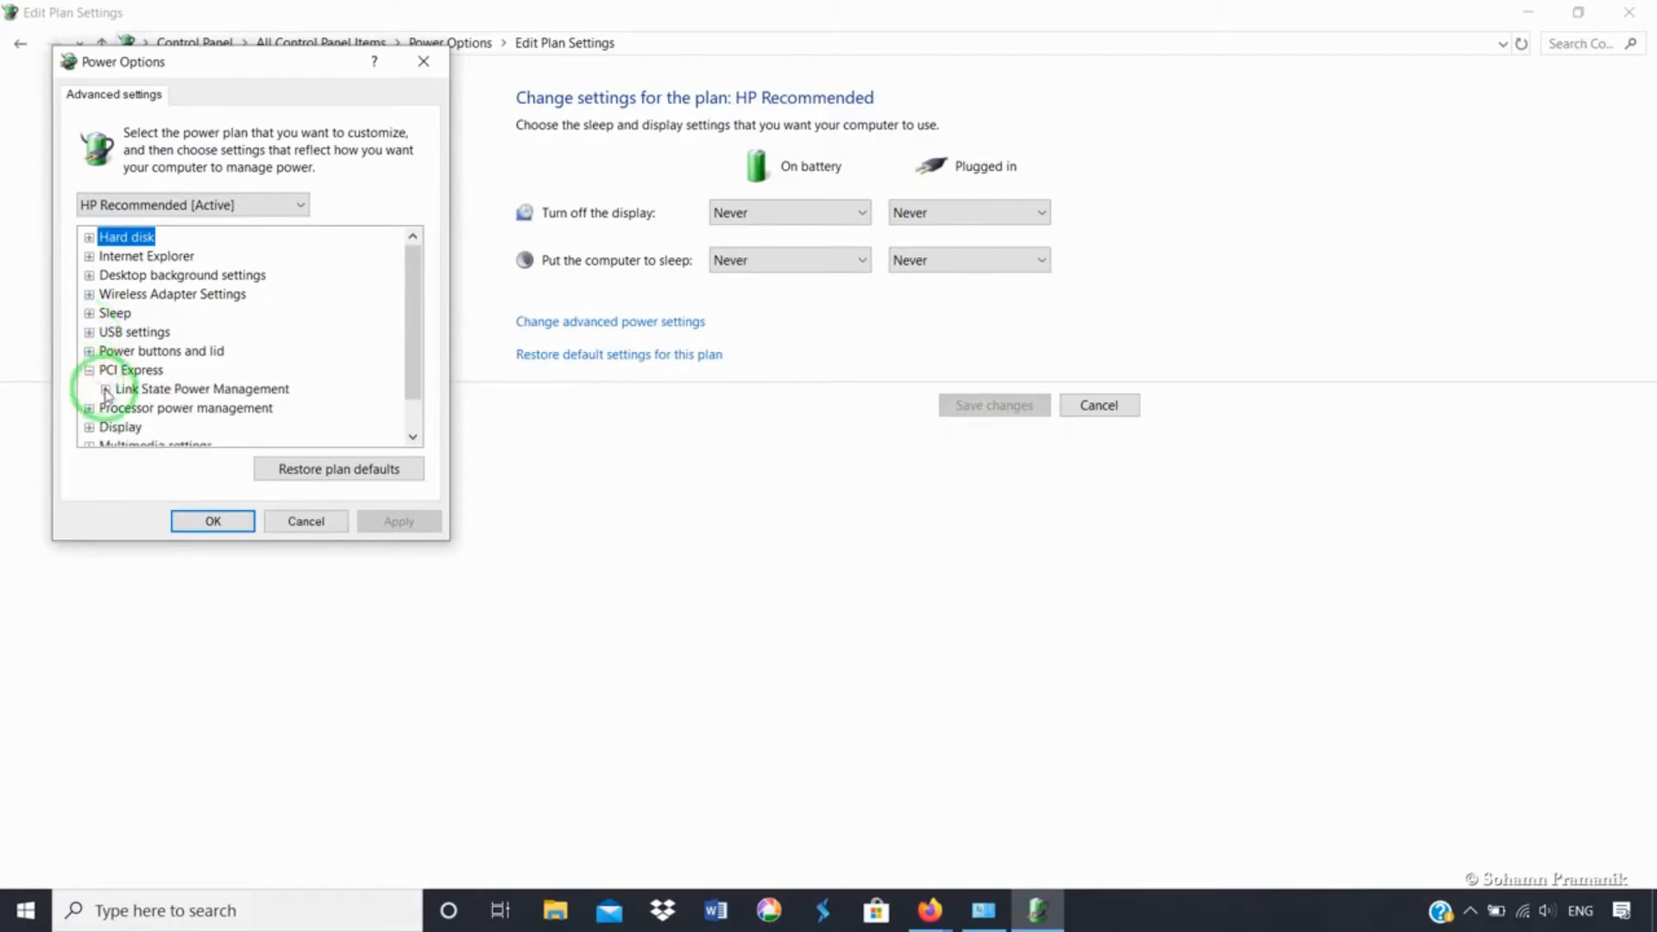
click(106, 389)
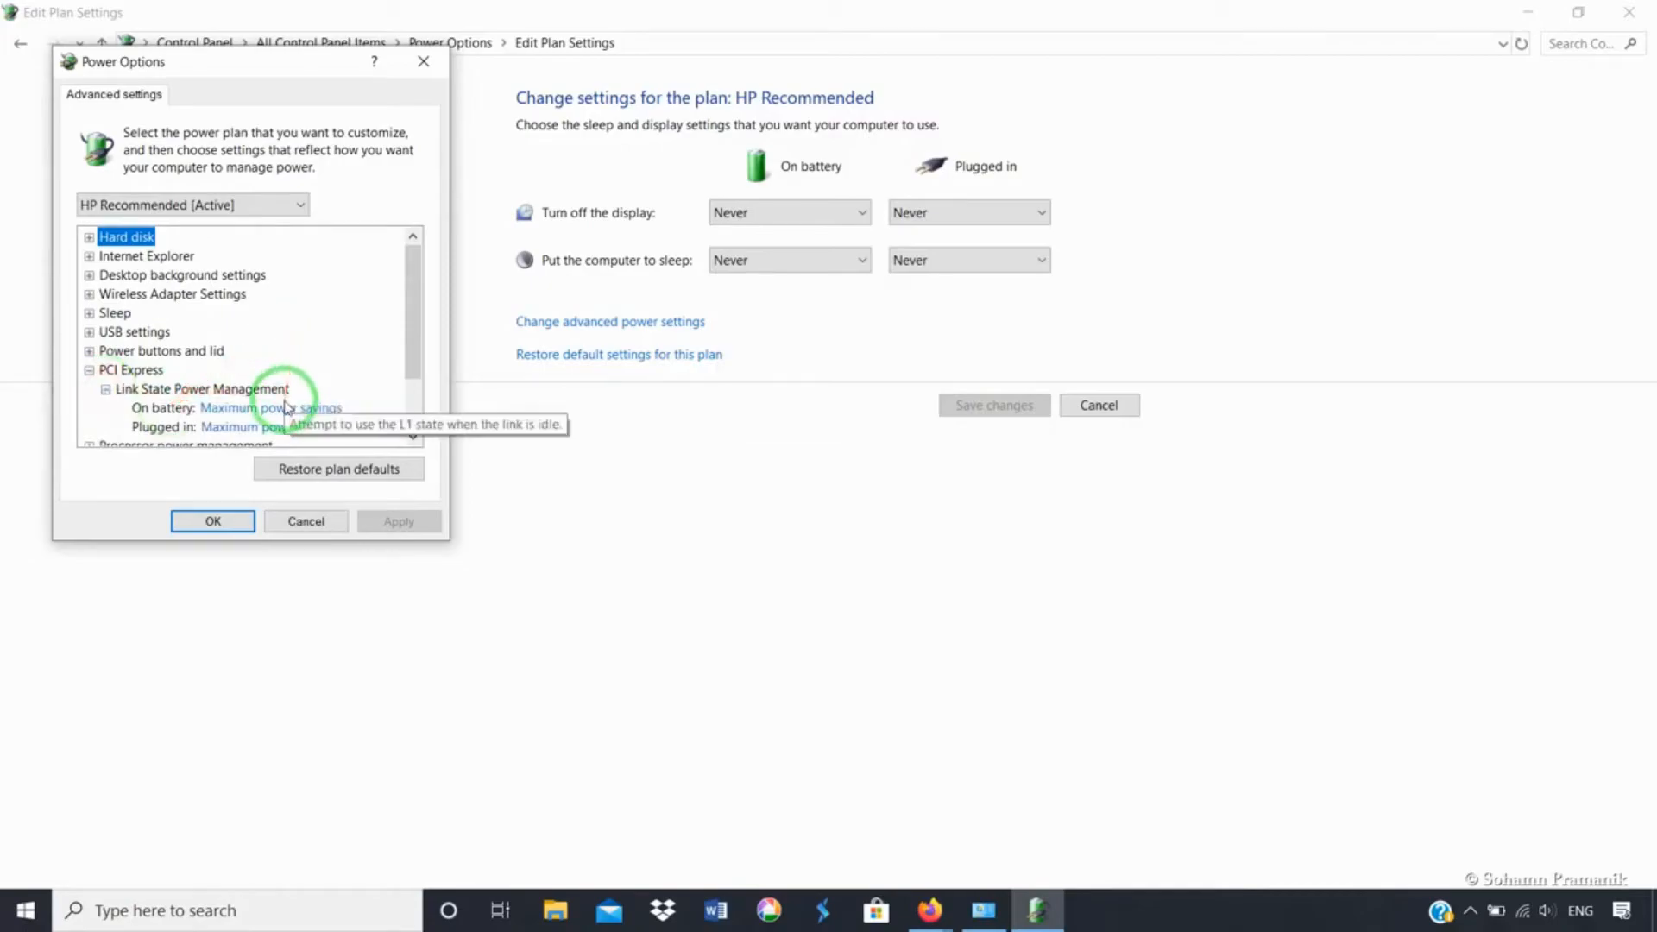
scroll(290, 403, down, 1)
click(158, 350)
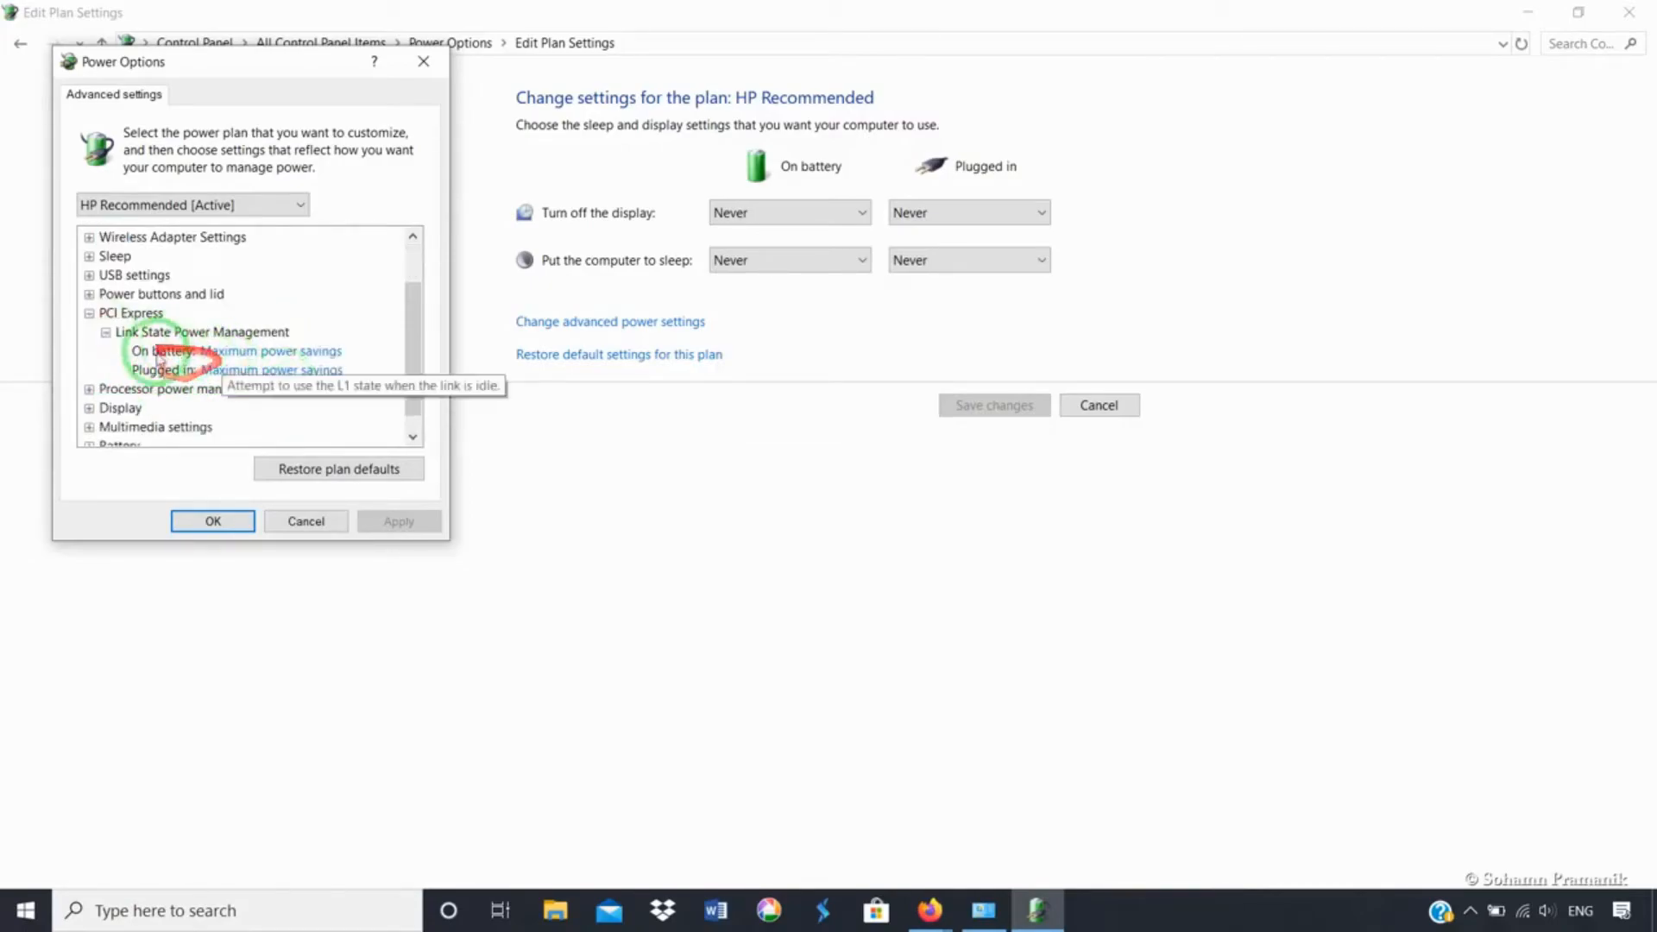
click(268, 372)
click(342, 371)
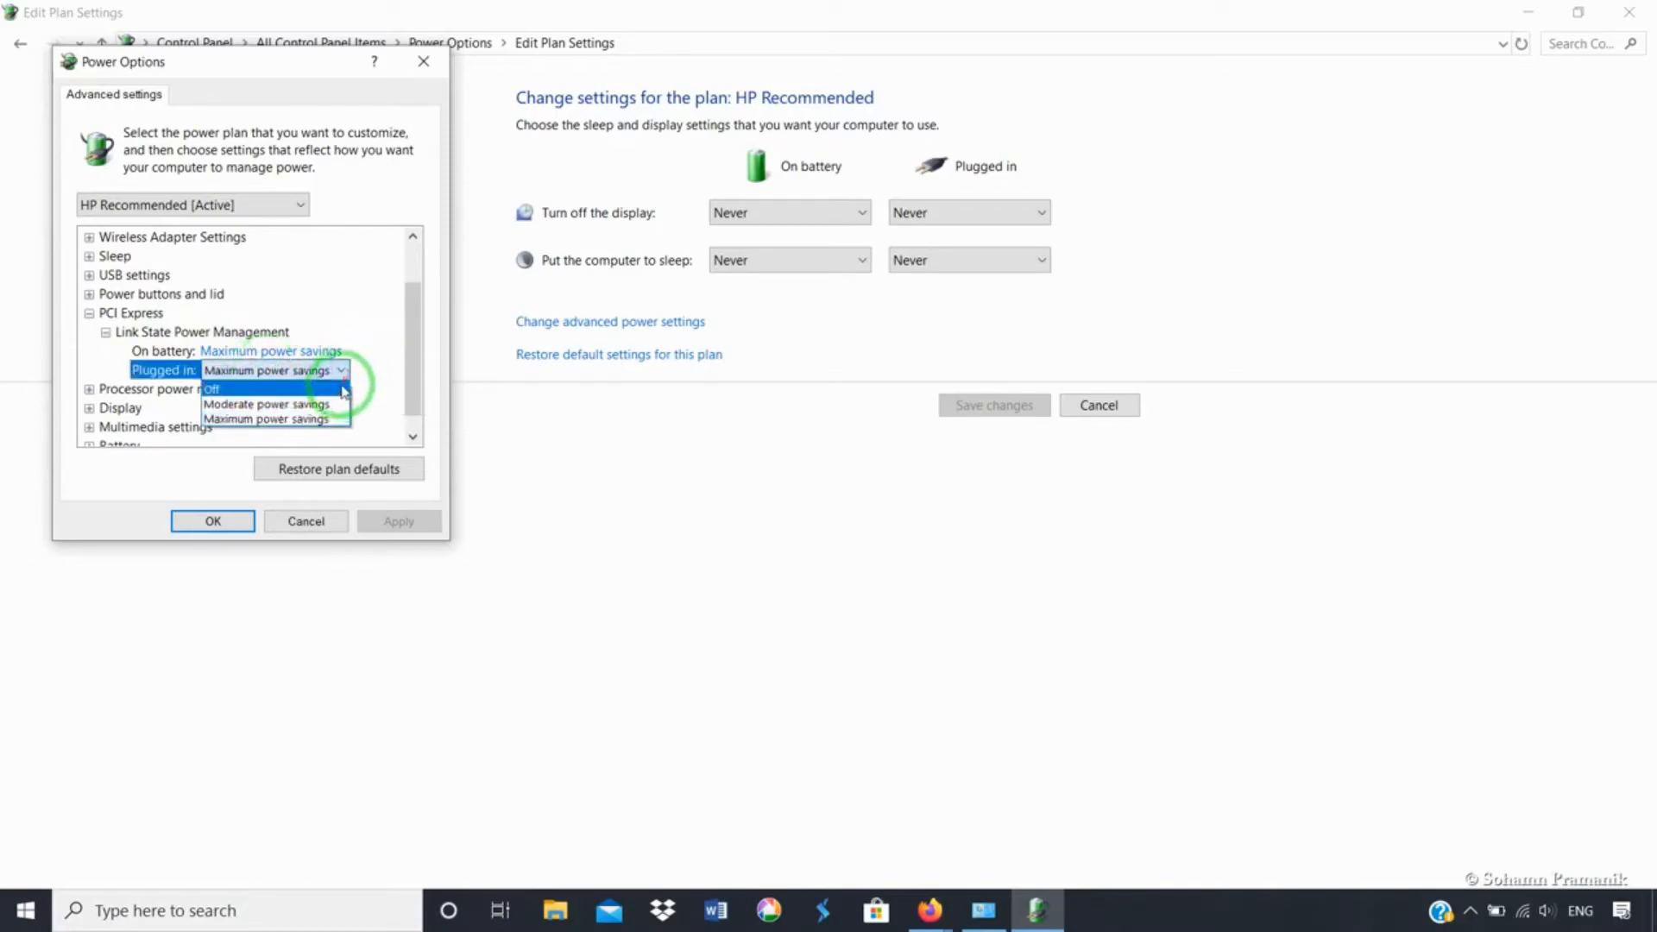
click(385, 341)
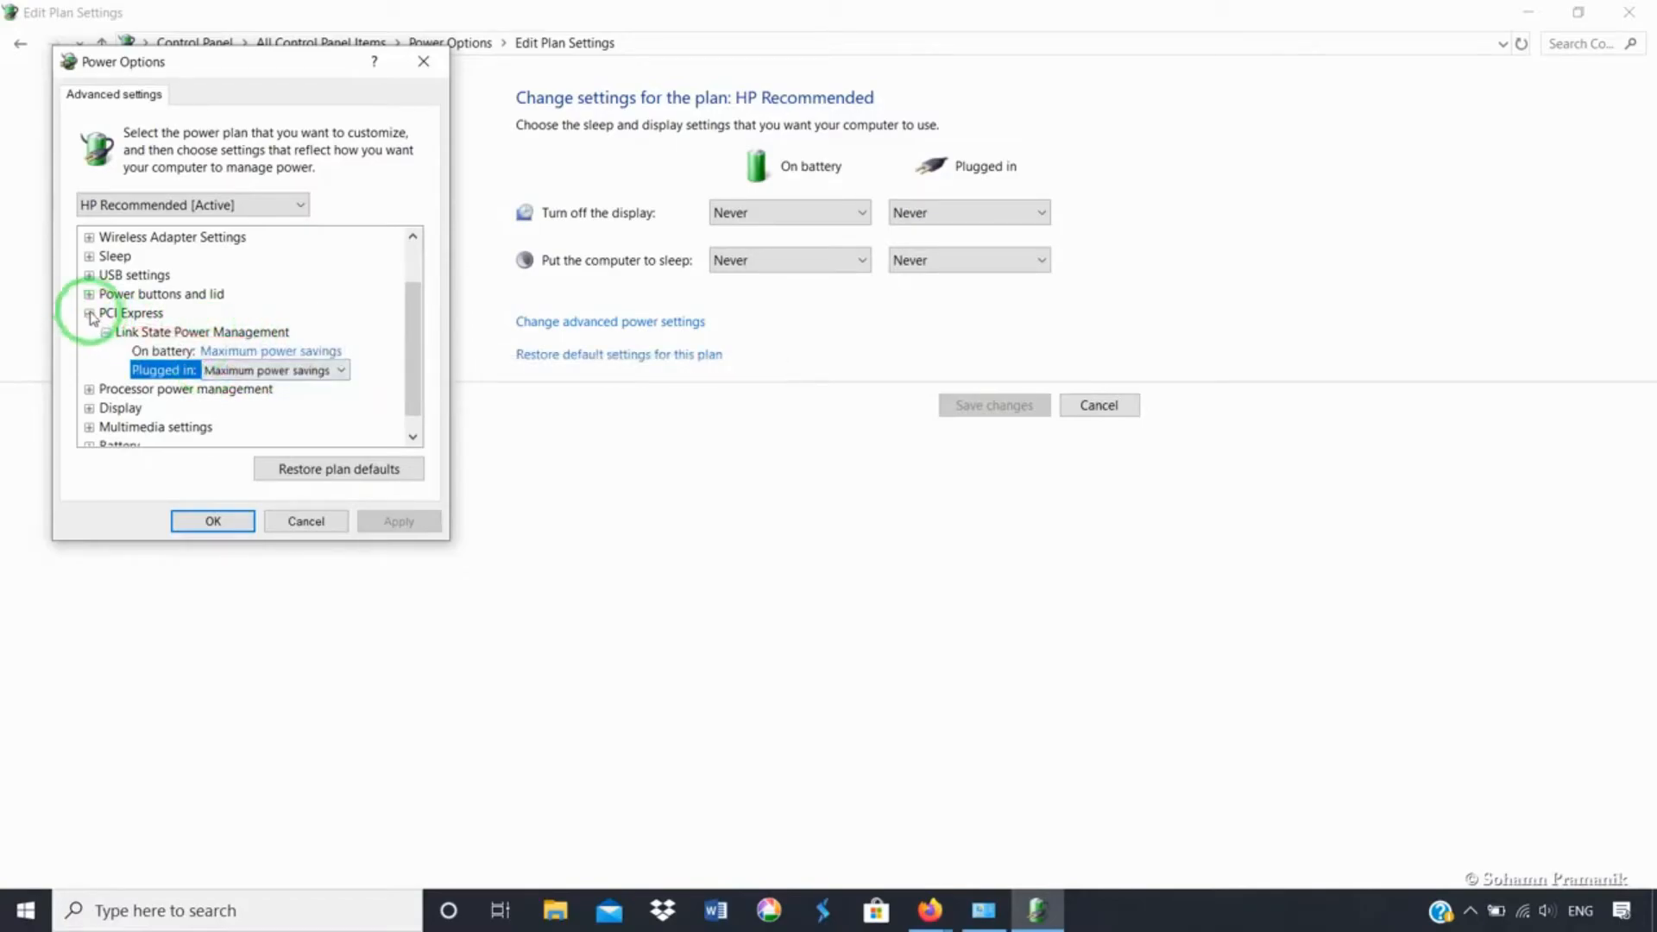
click(228, 373)
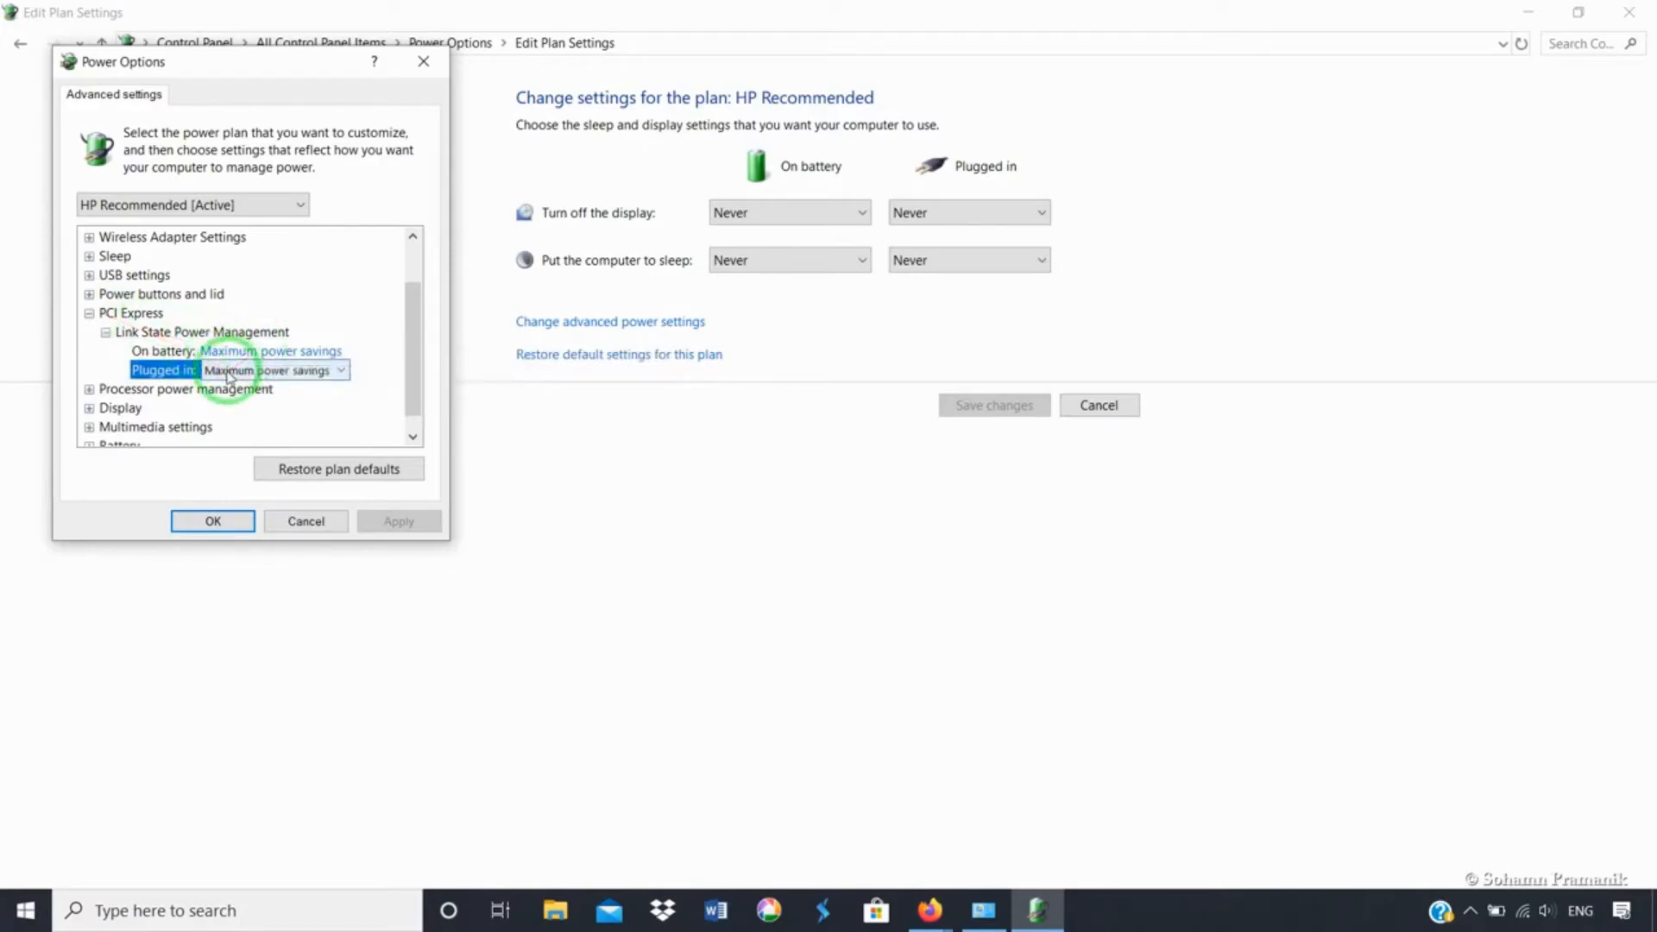
click(89, 312)
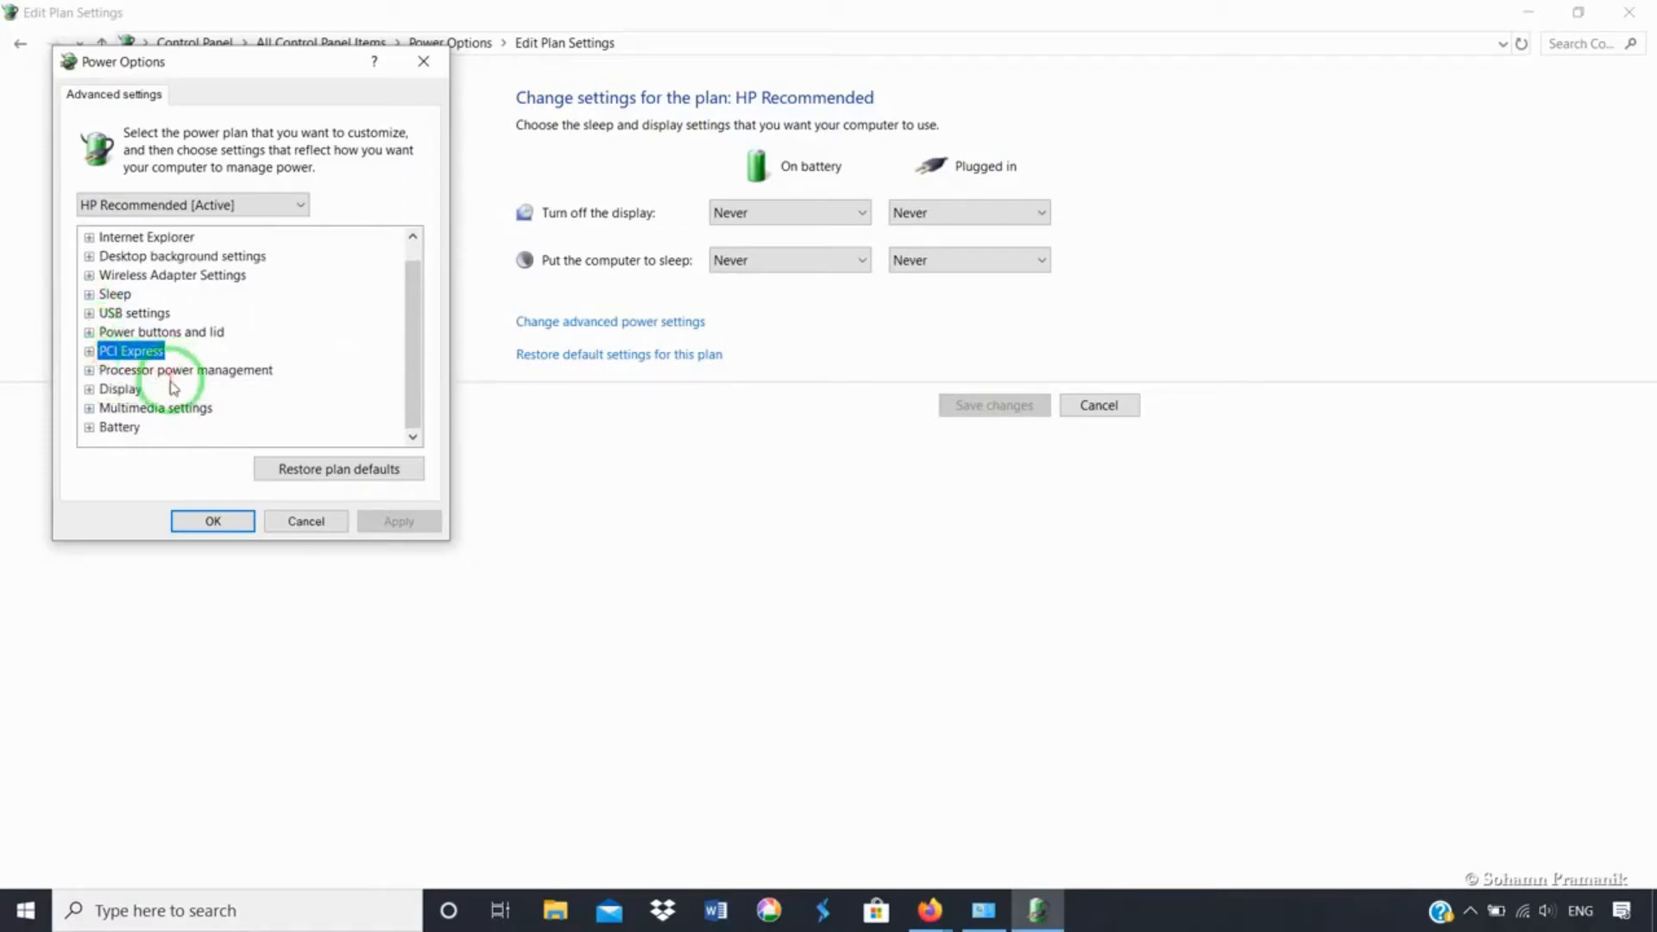
Step: Review the maximum and minimum processor state settings under Processor power management, and close the advanced power settings
click(90, 371)
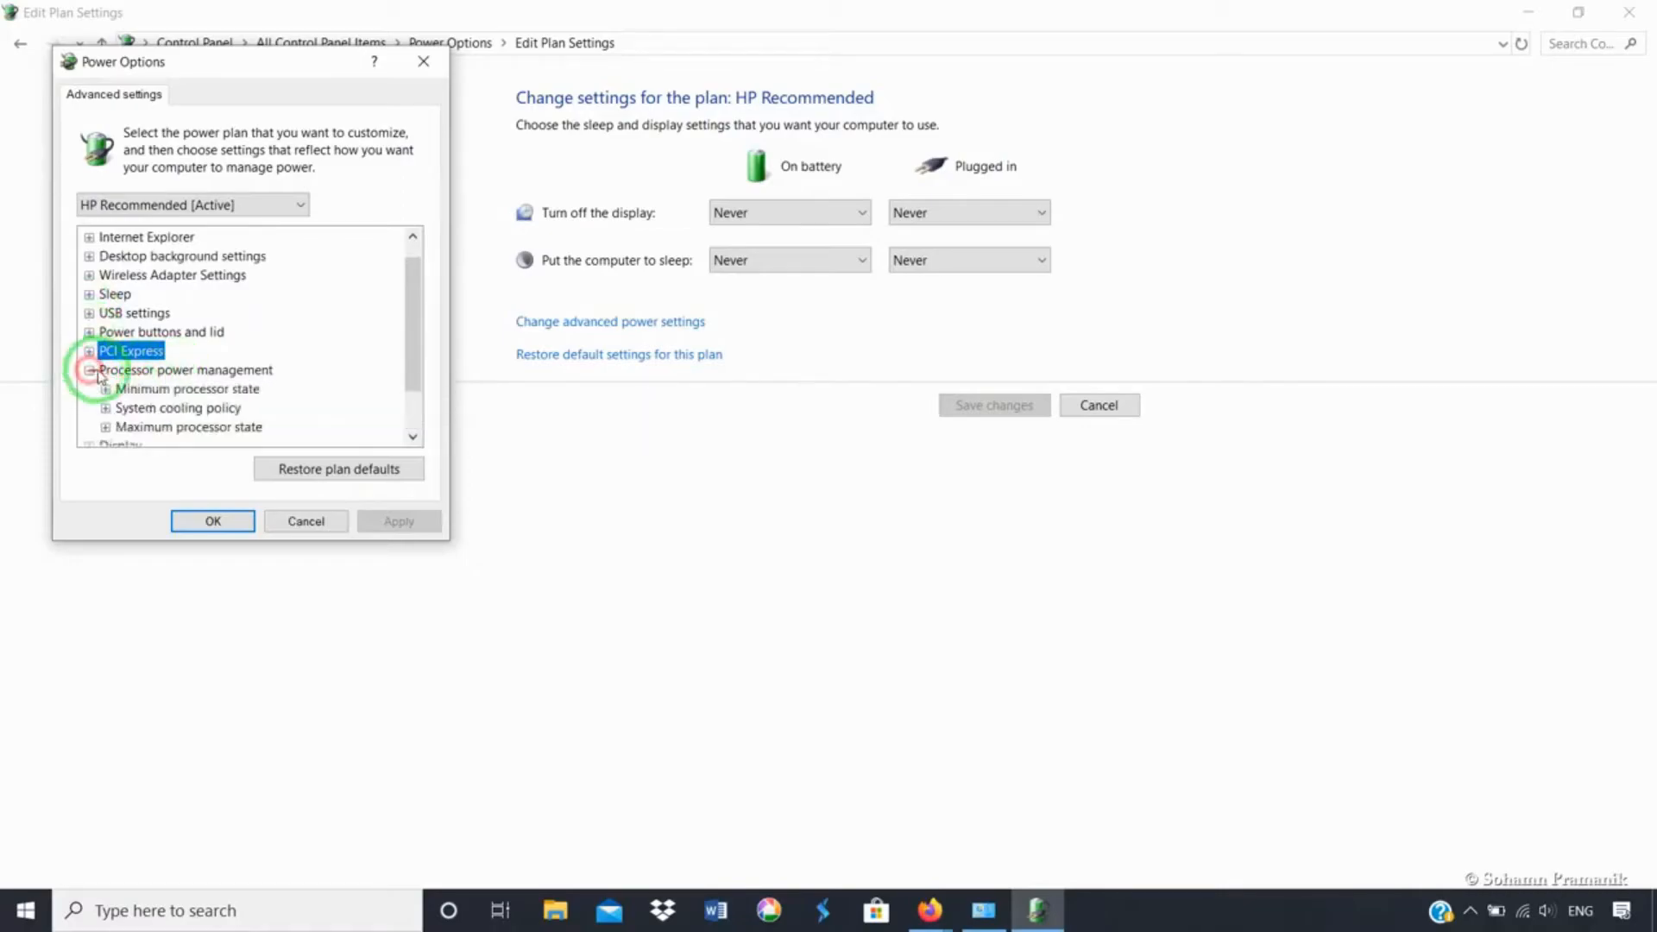
click(106, 427)
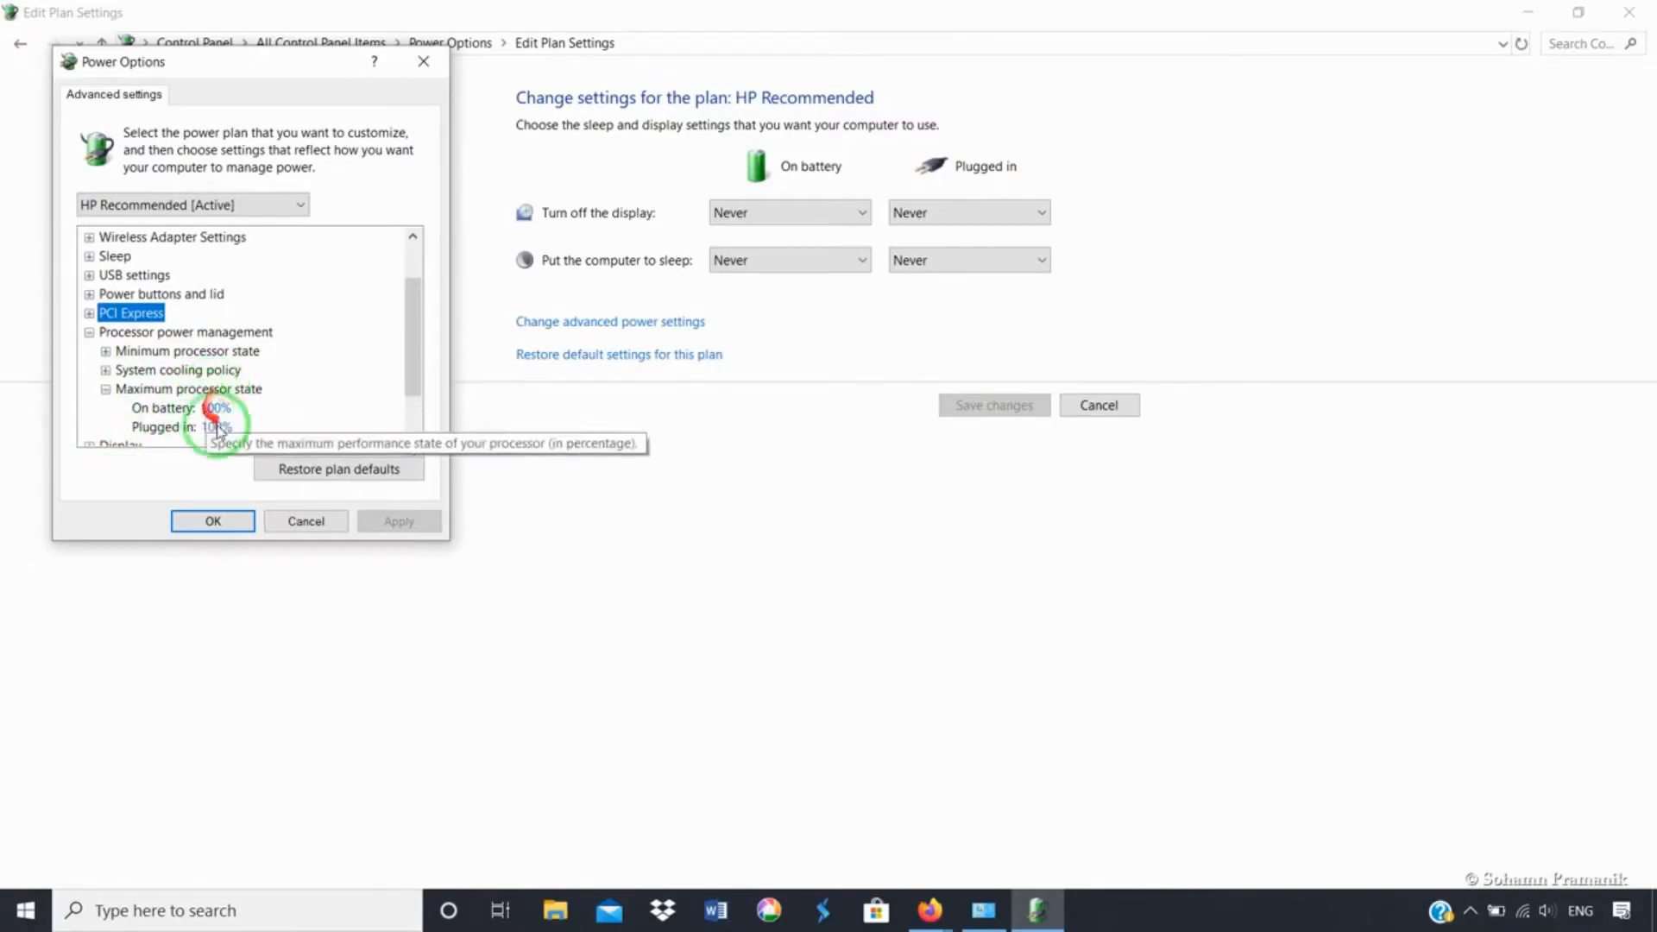
click(414, 383)
drag(414, 383, 413, 409)
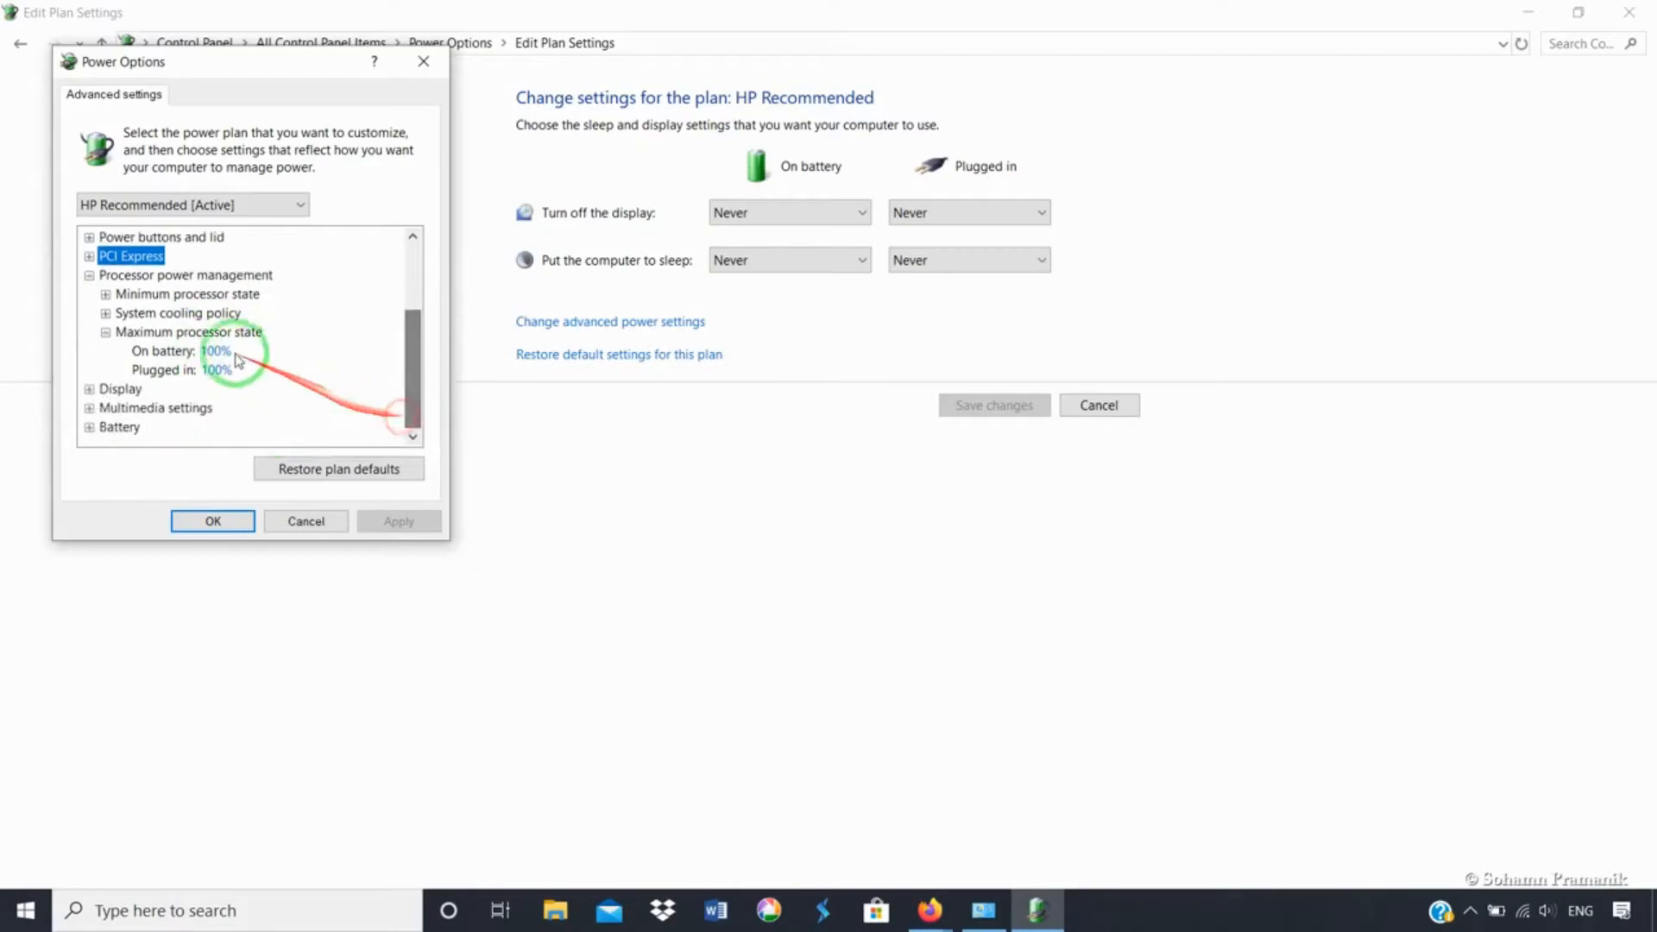
click(107, 295)
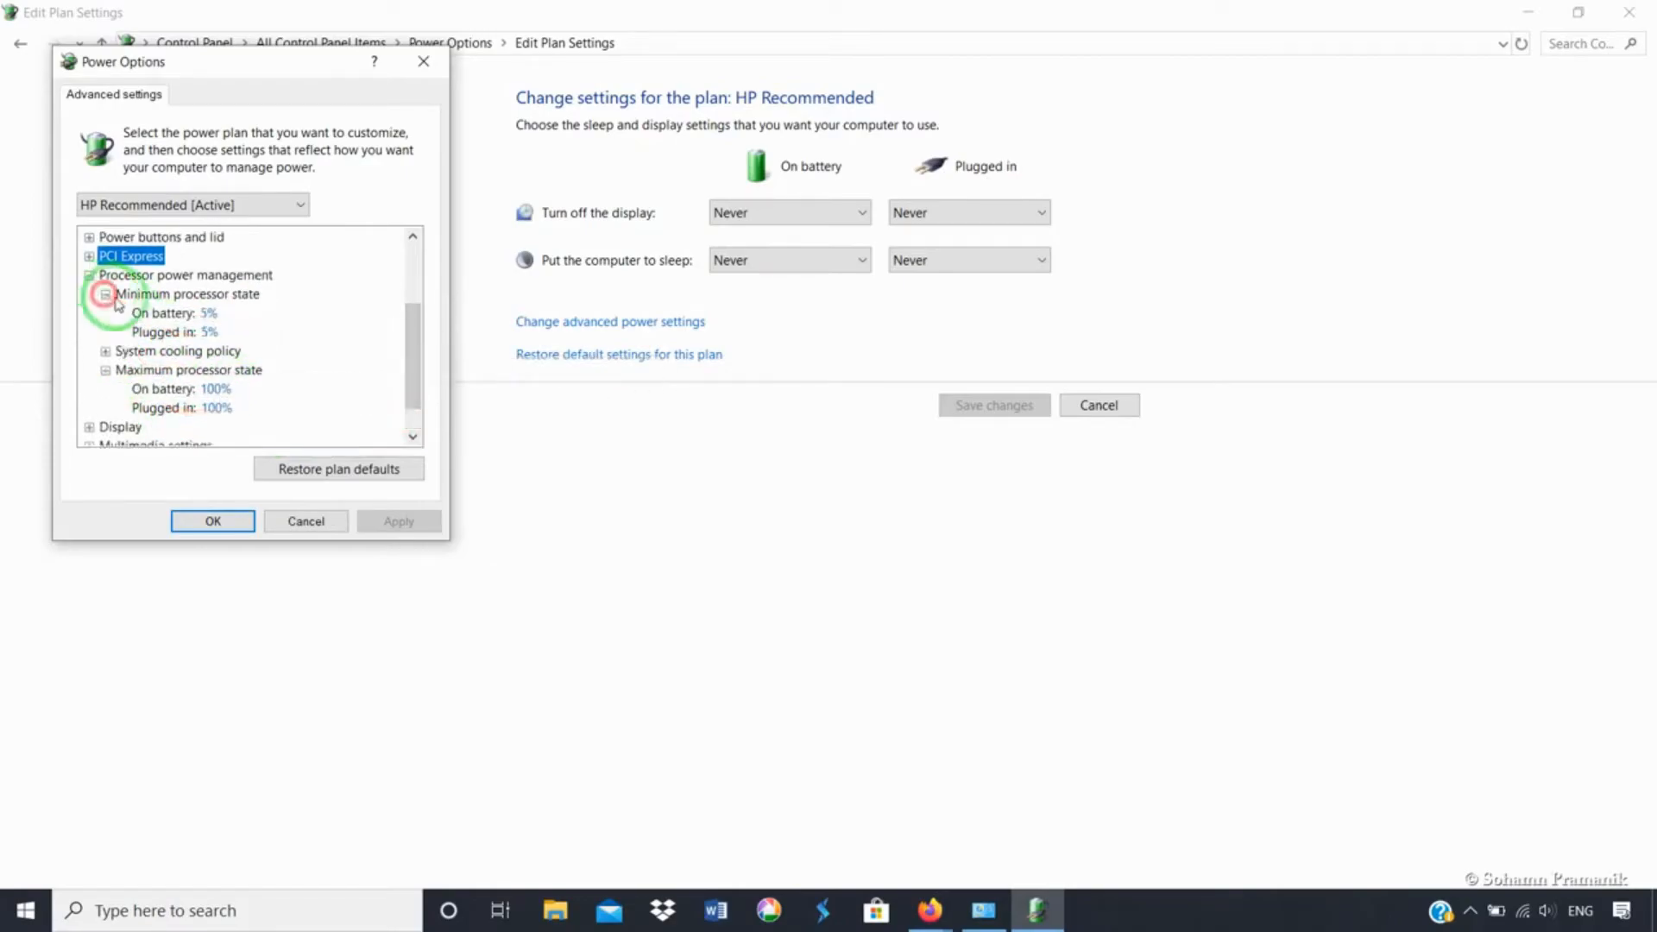
click(212, 314)
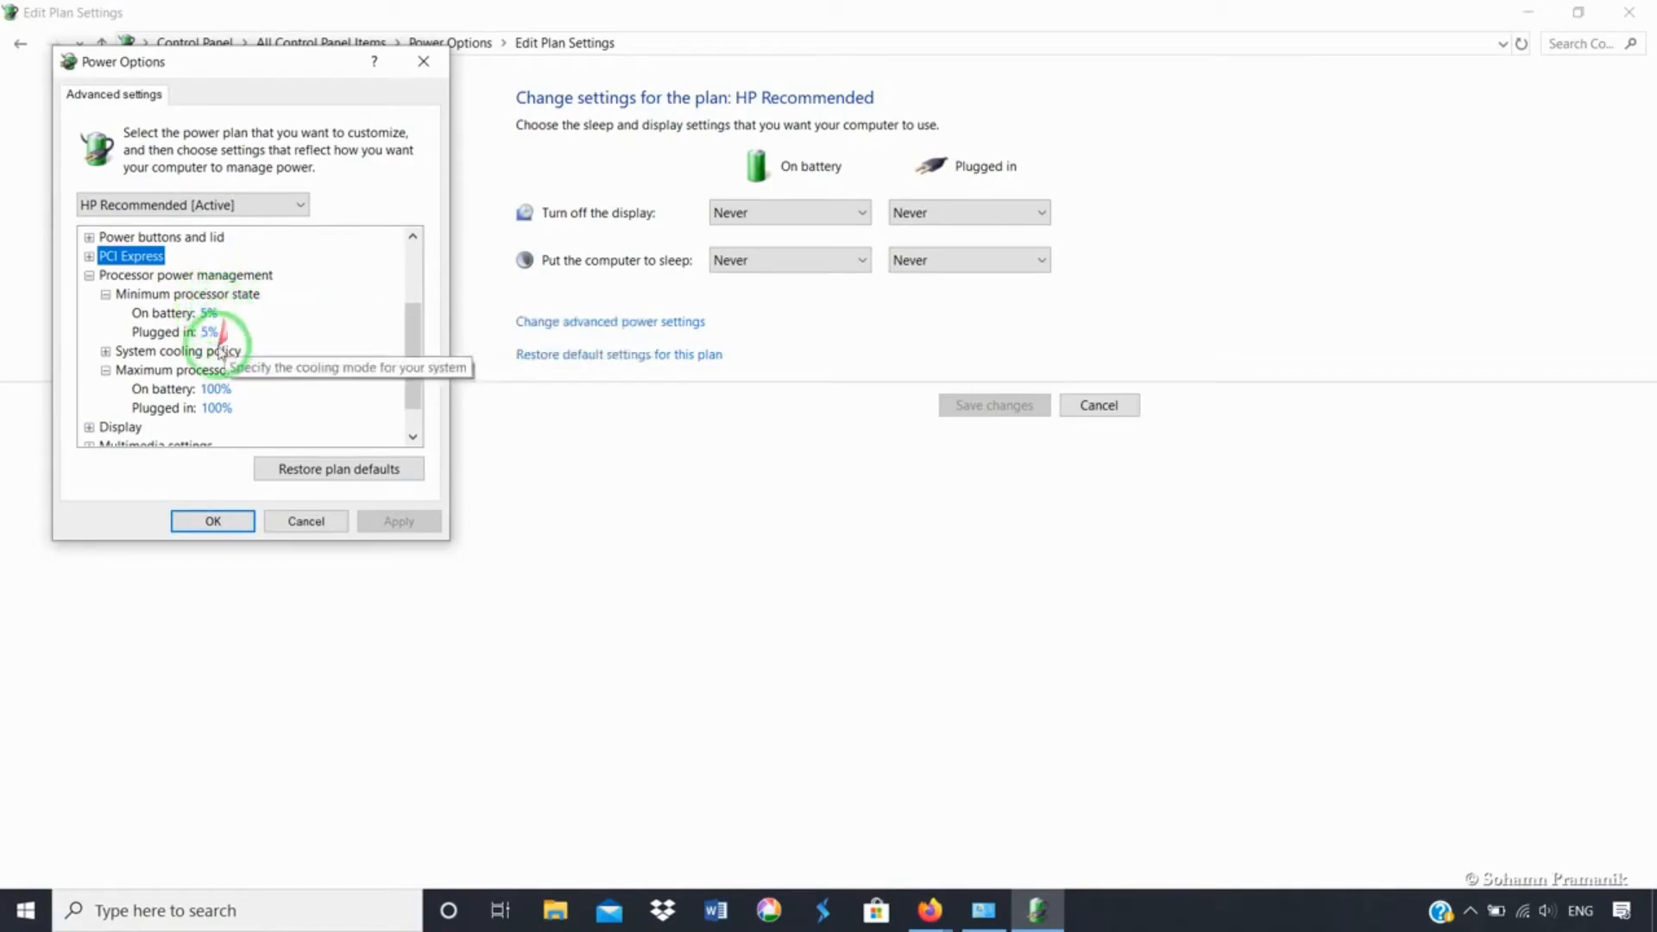
click(89, 275)
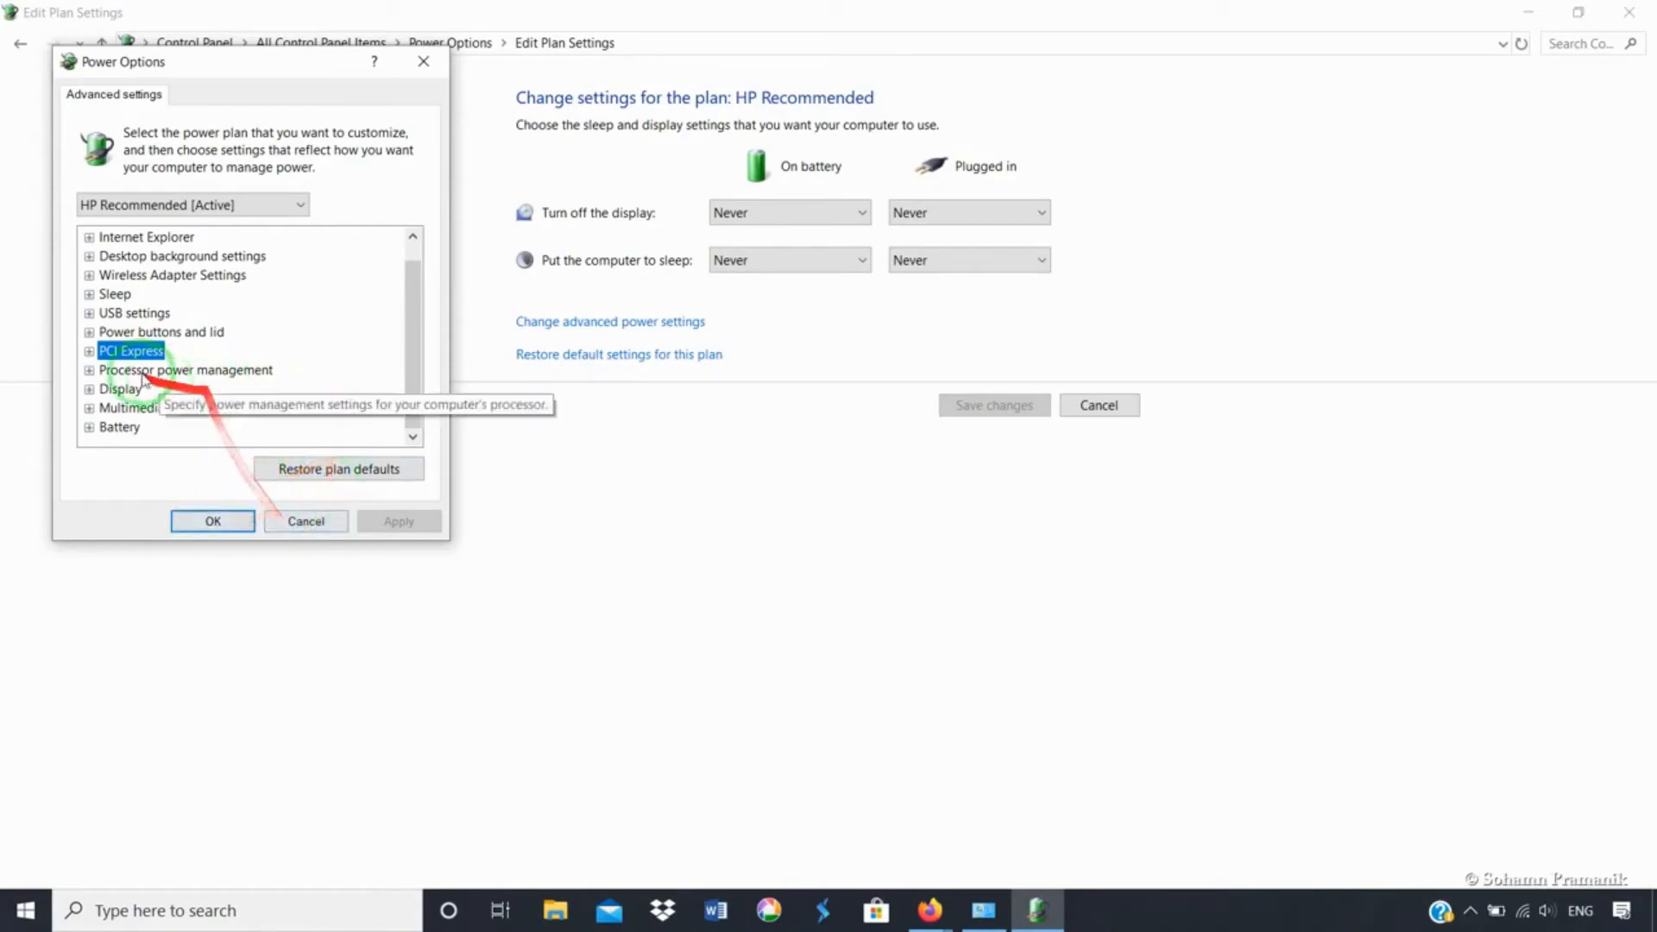
click(213, 522)
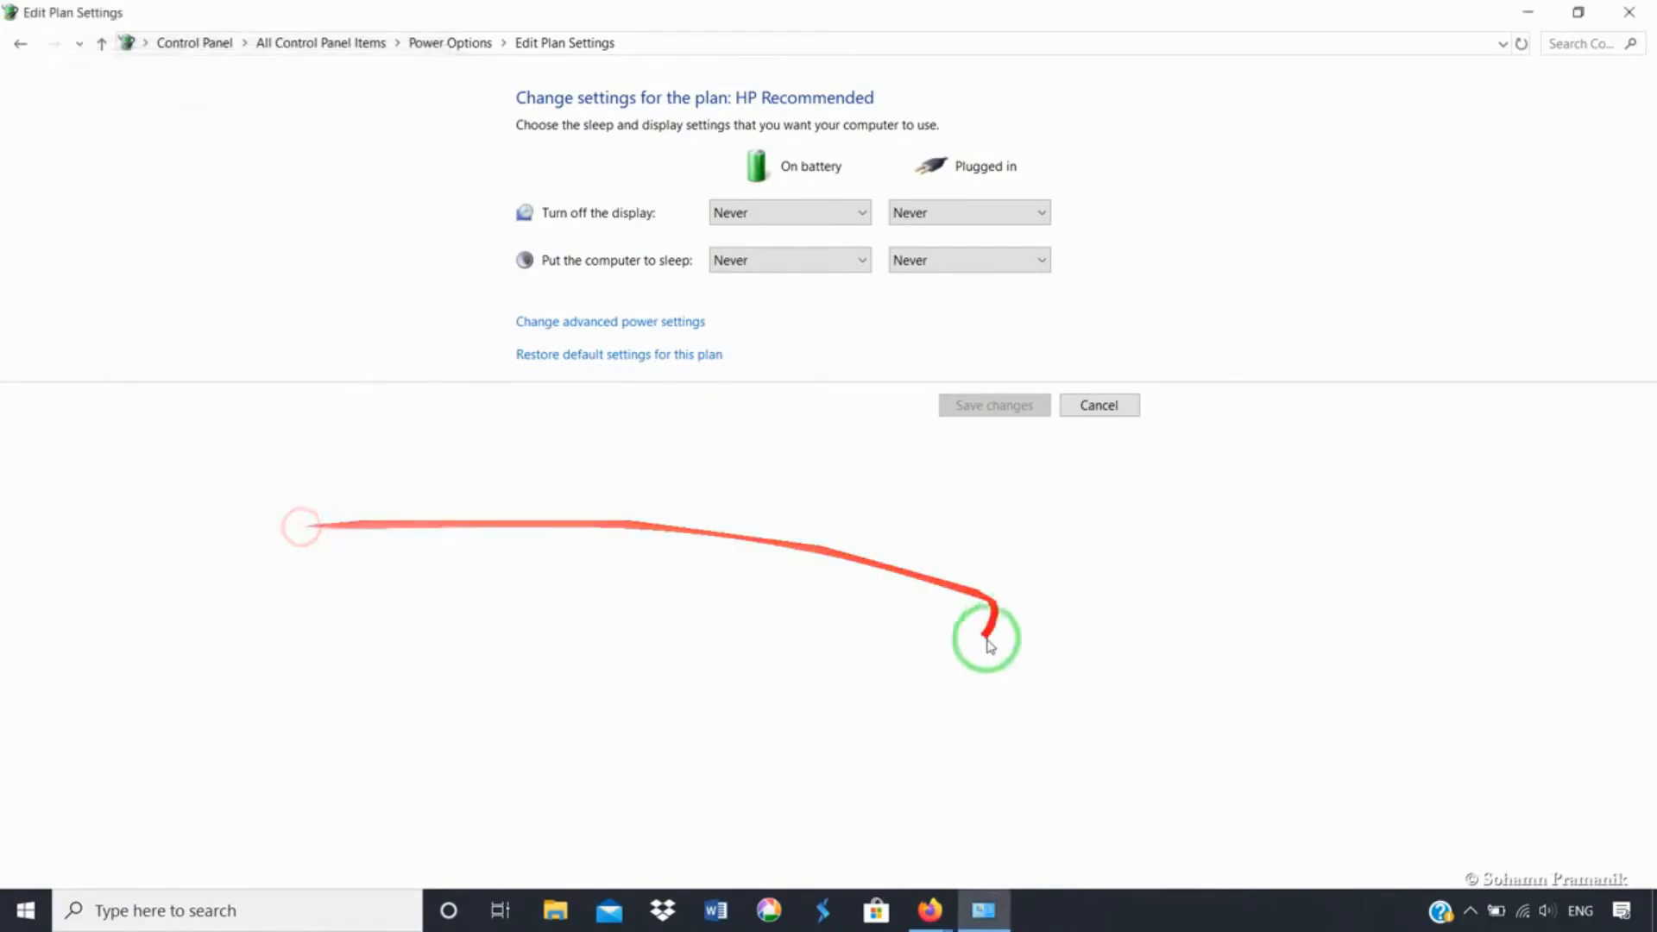
Step: Leave the HP Recommended plan's settings and return to the list of all Control Panel items
click(21, 45)
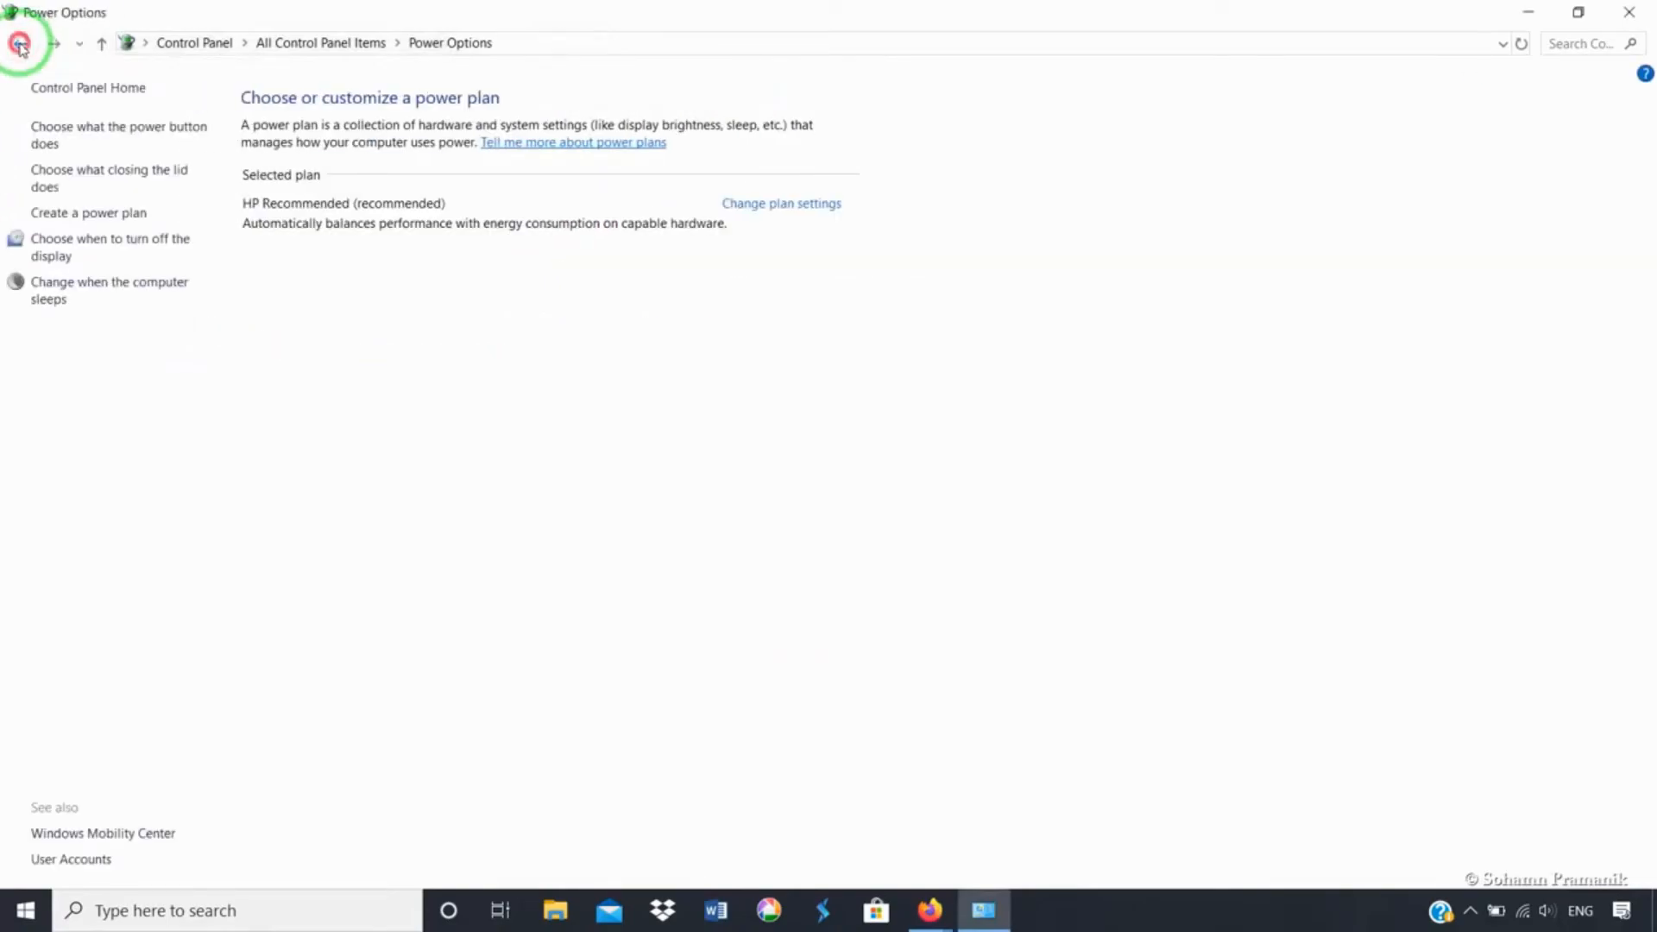
click(19, 45)
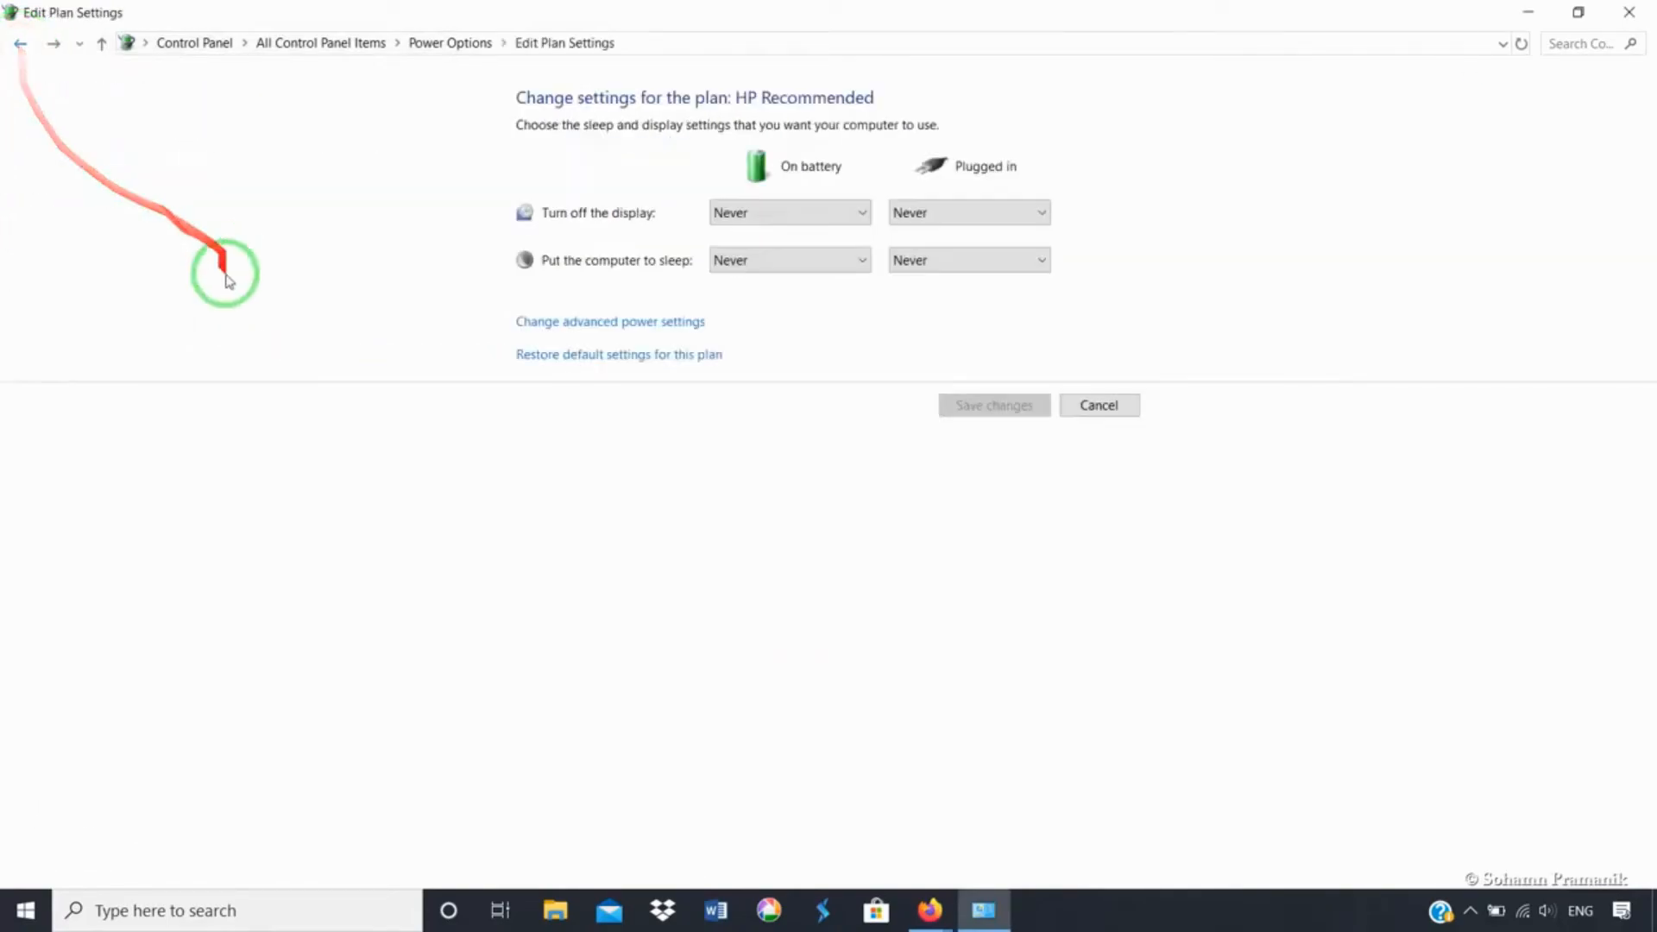
click(13, 45)
click(102, 86)
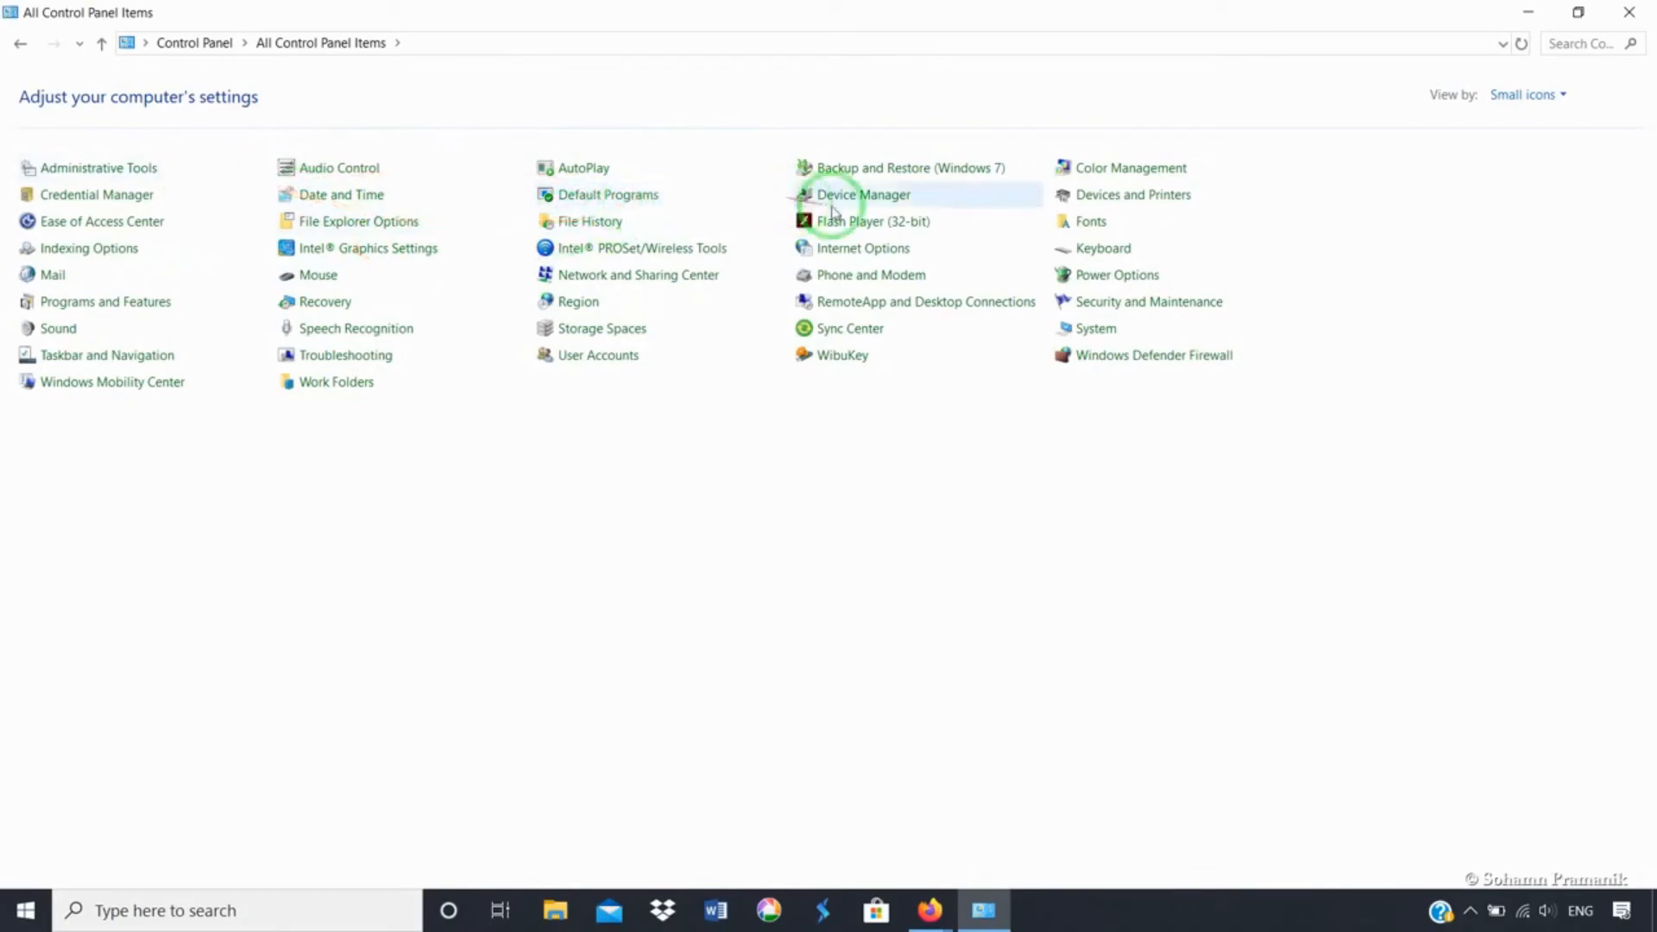
Step: Open Device Manager from the System page and expand the Universal Serial Bus controllers in an enlarged window
click(1094, 344)
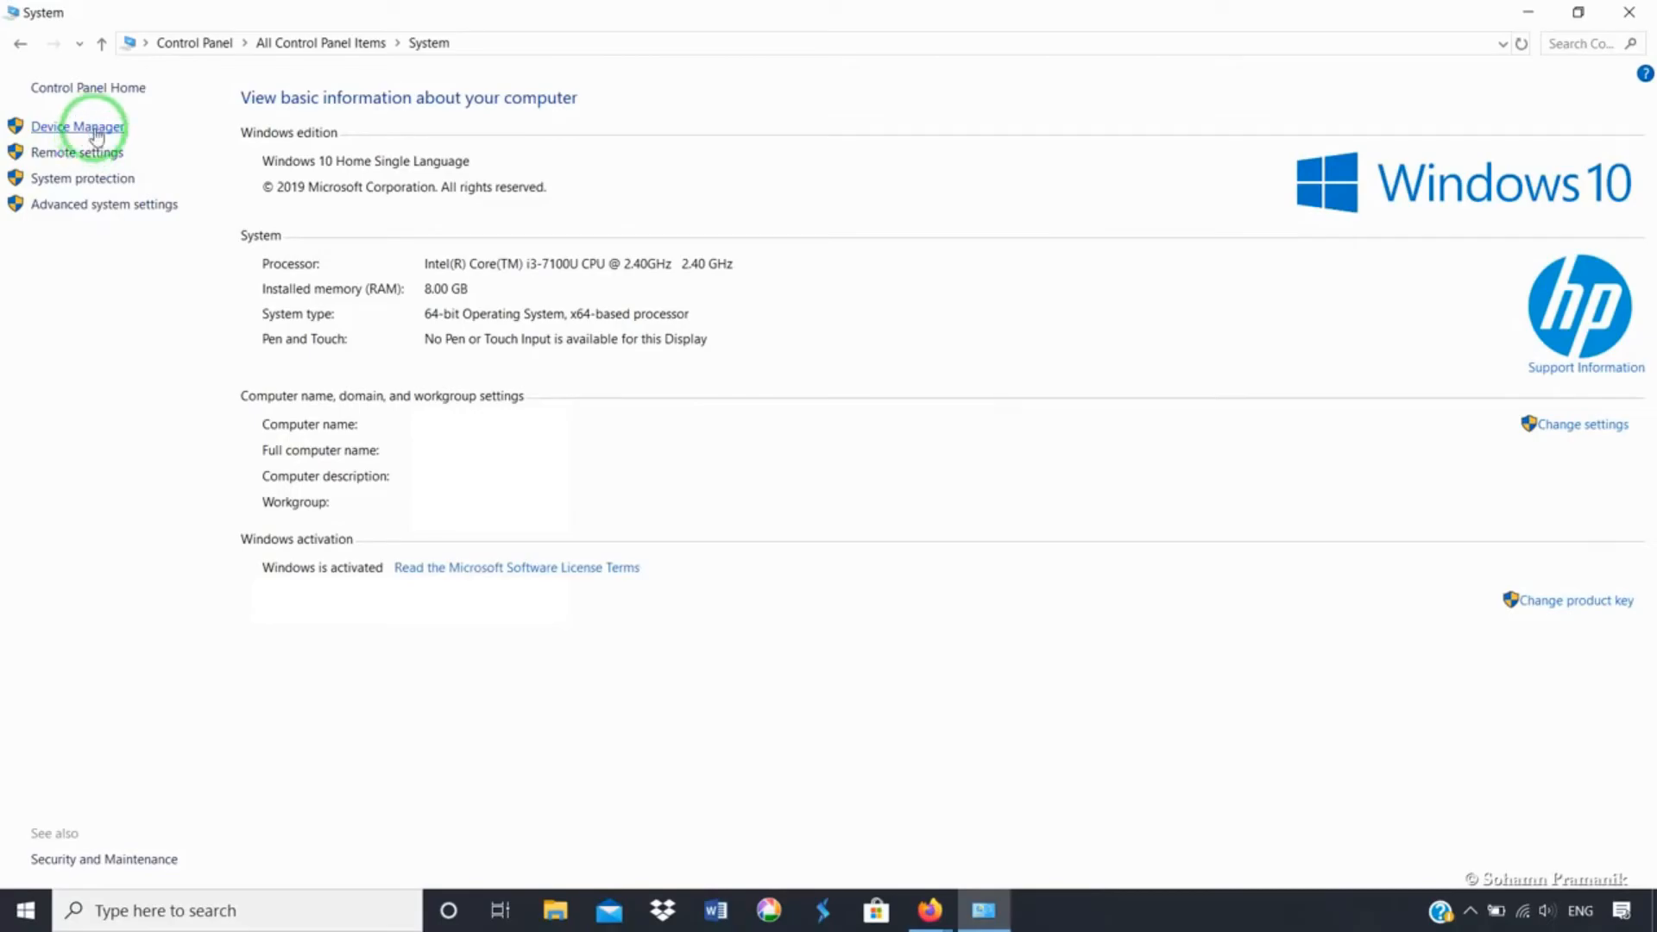
click(95, 127)
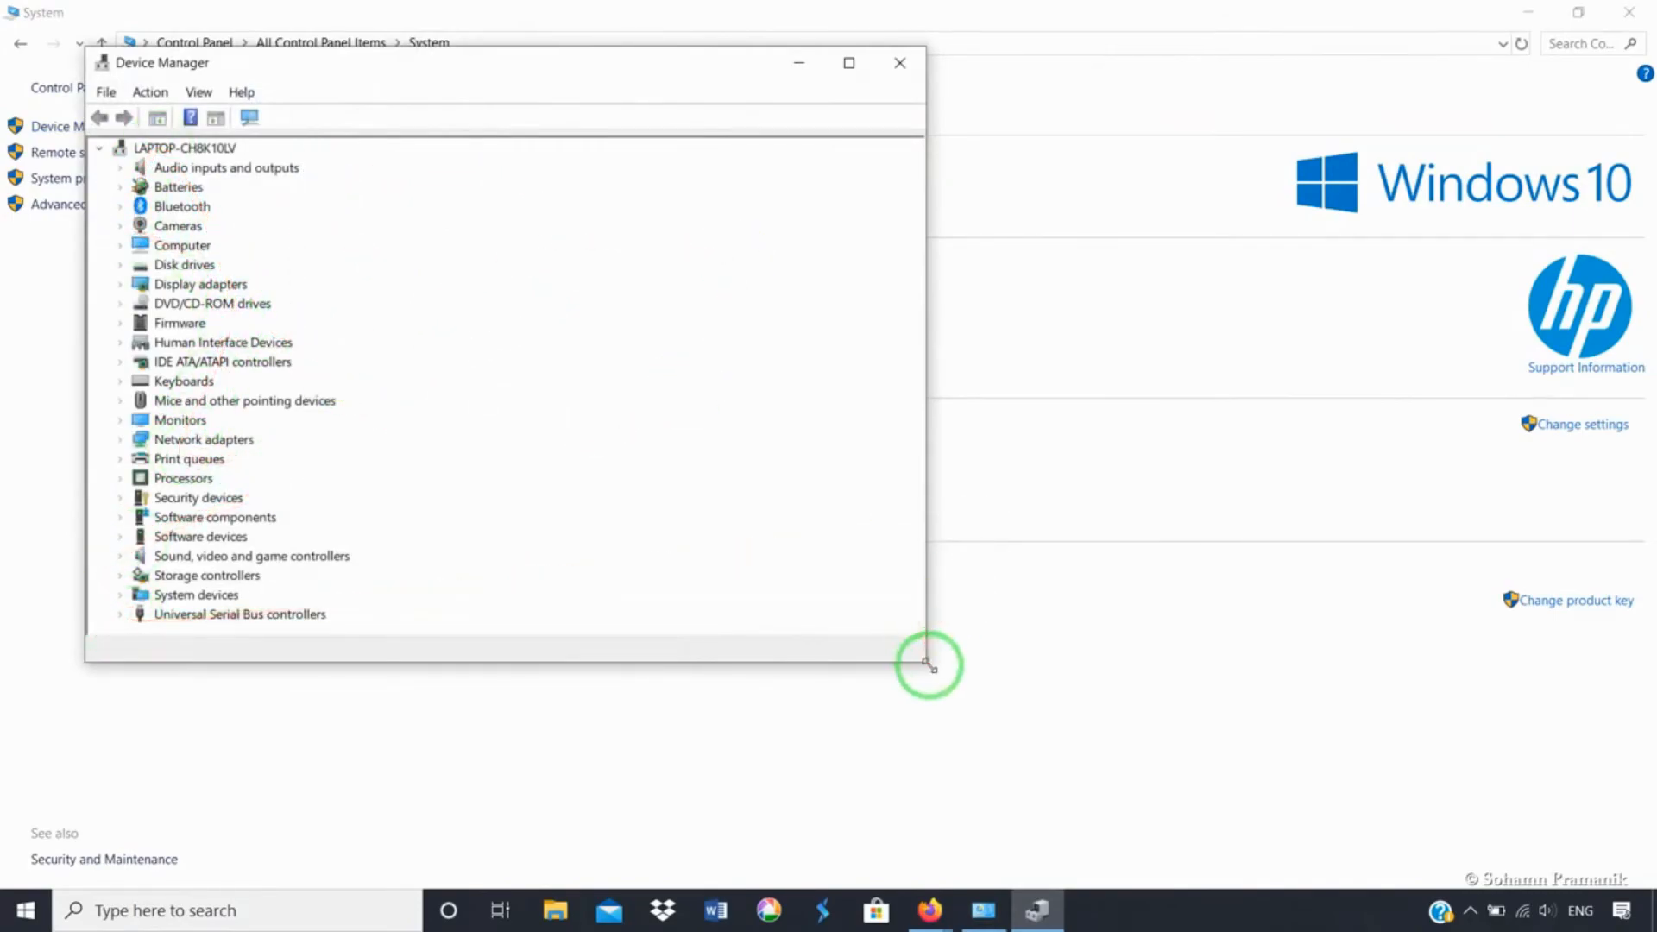
drag(928, 661, 1001, 791)
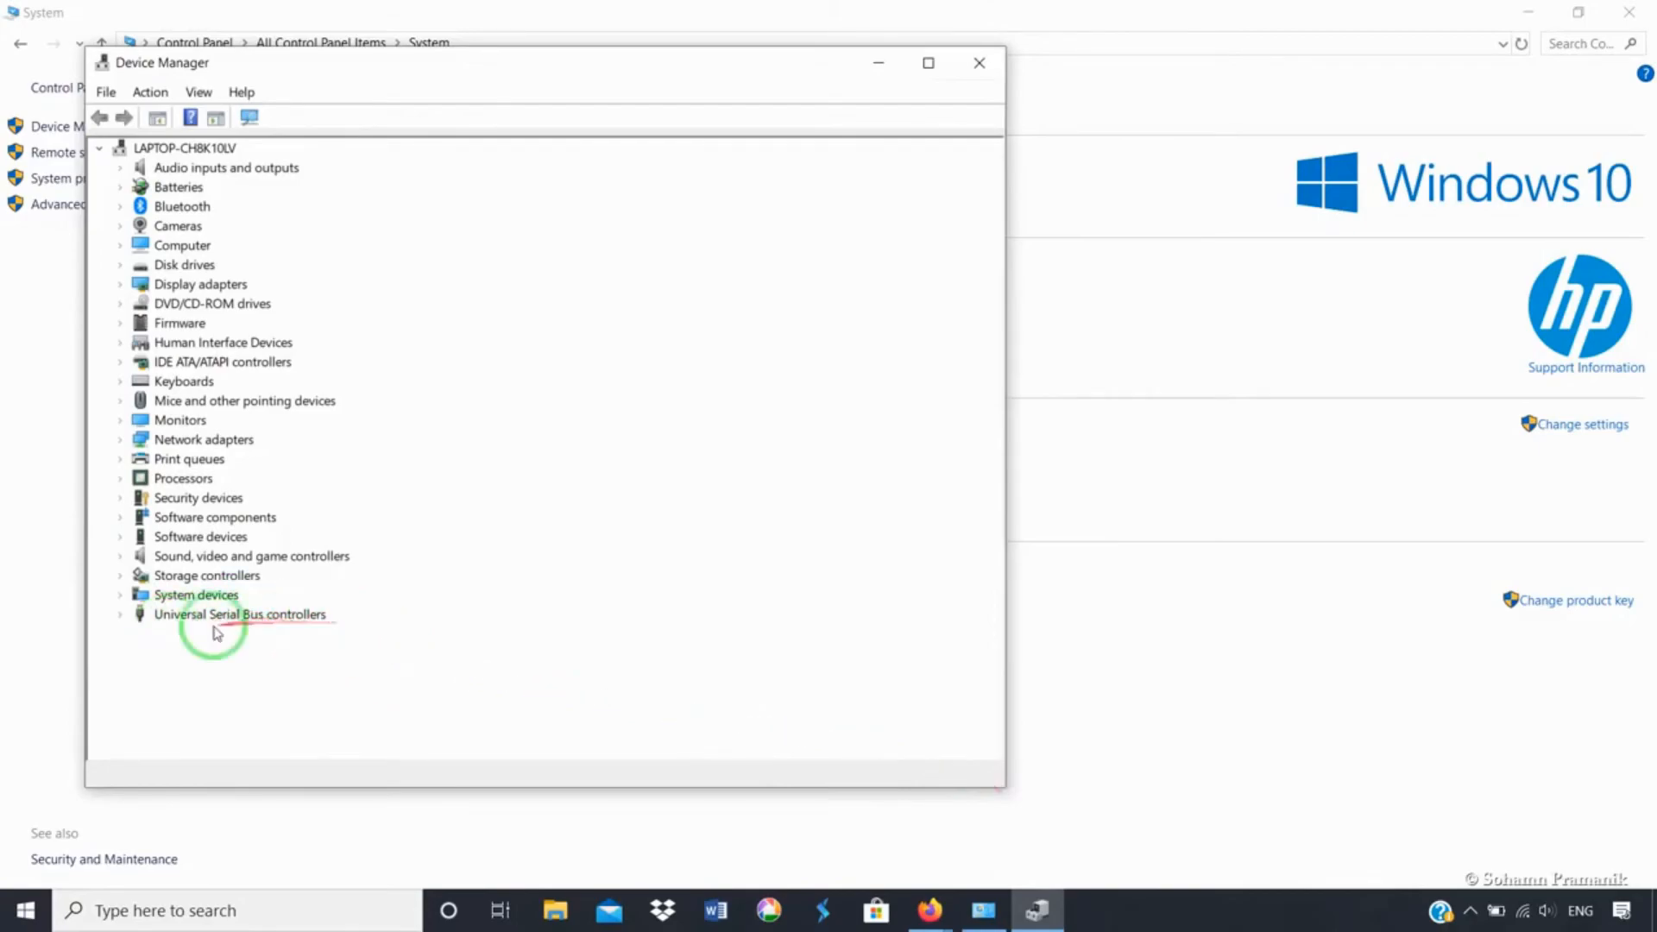
click(120, 614)
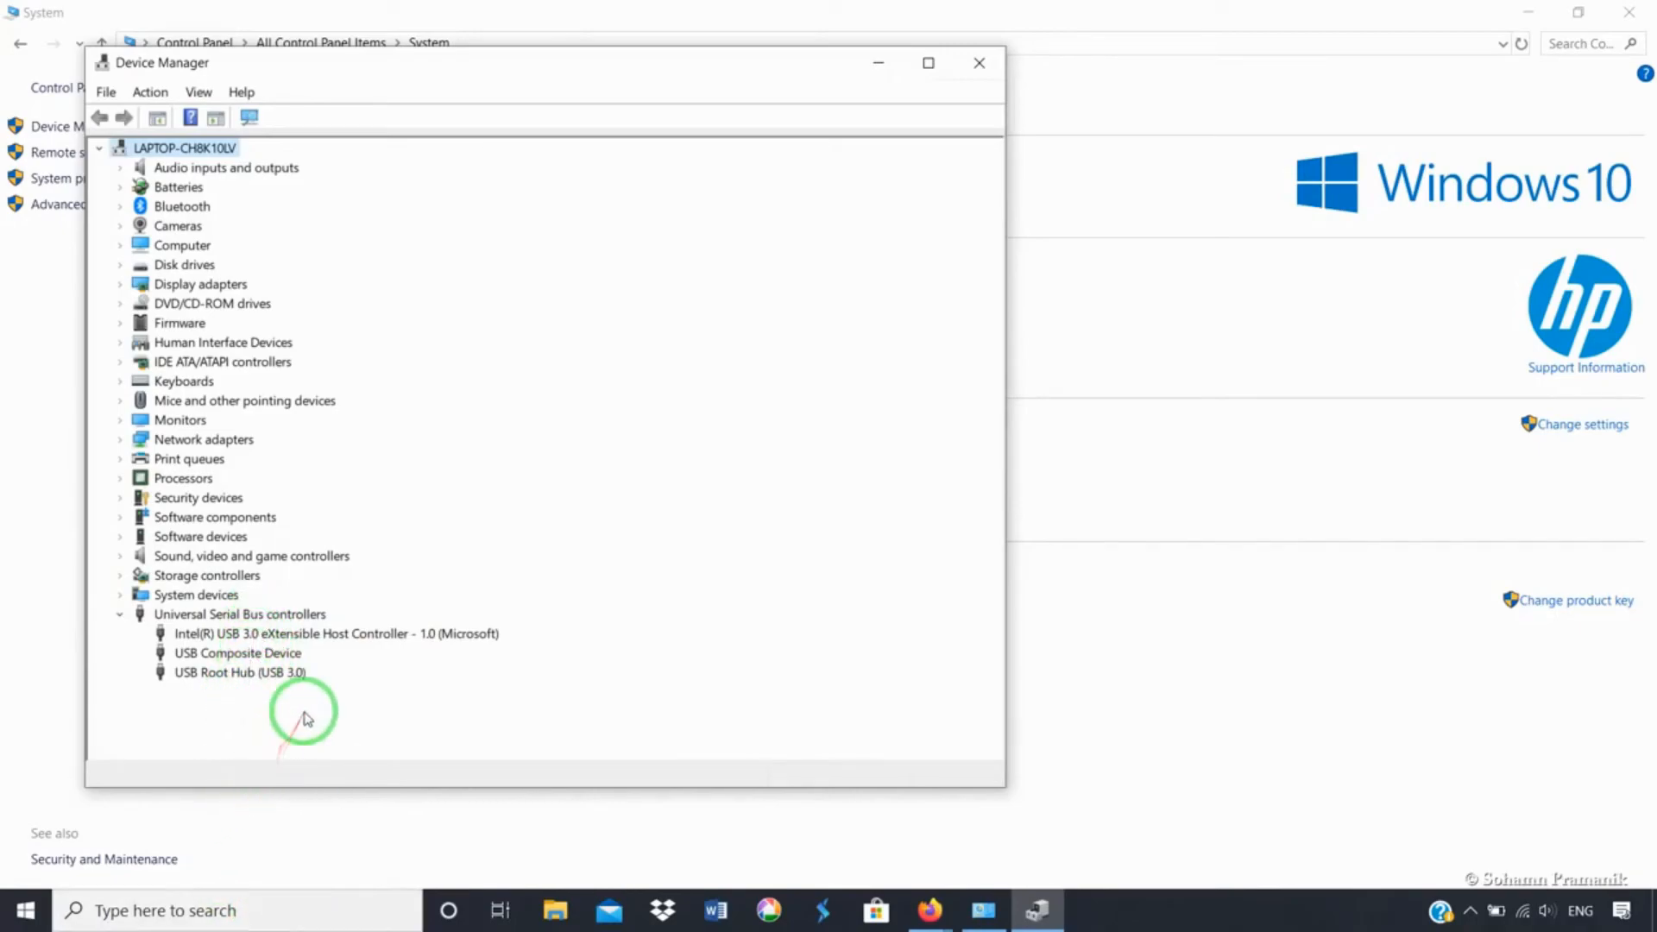
Step: Check the power management options of the Intel(R) USB 3.0 eXtensible Host Controller, and close Device Manager to return to the main Control Panel page
click(315, 635)
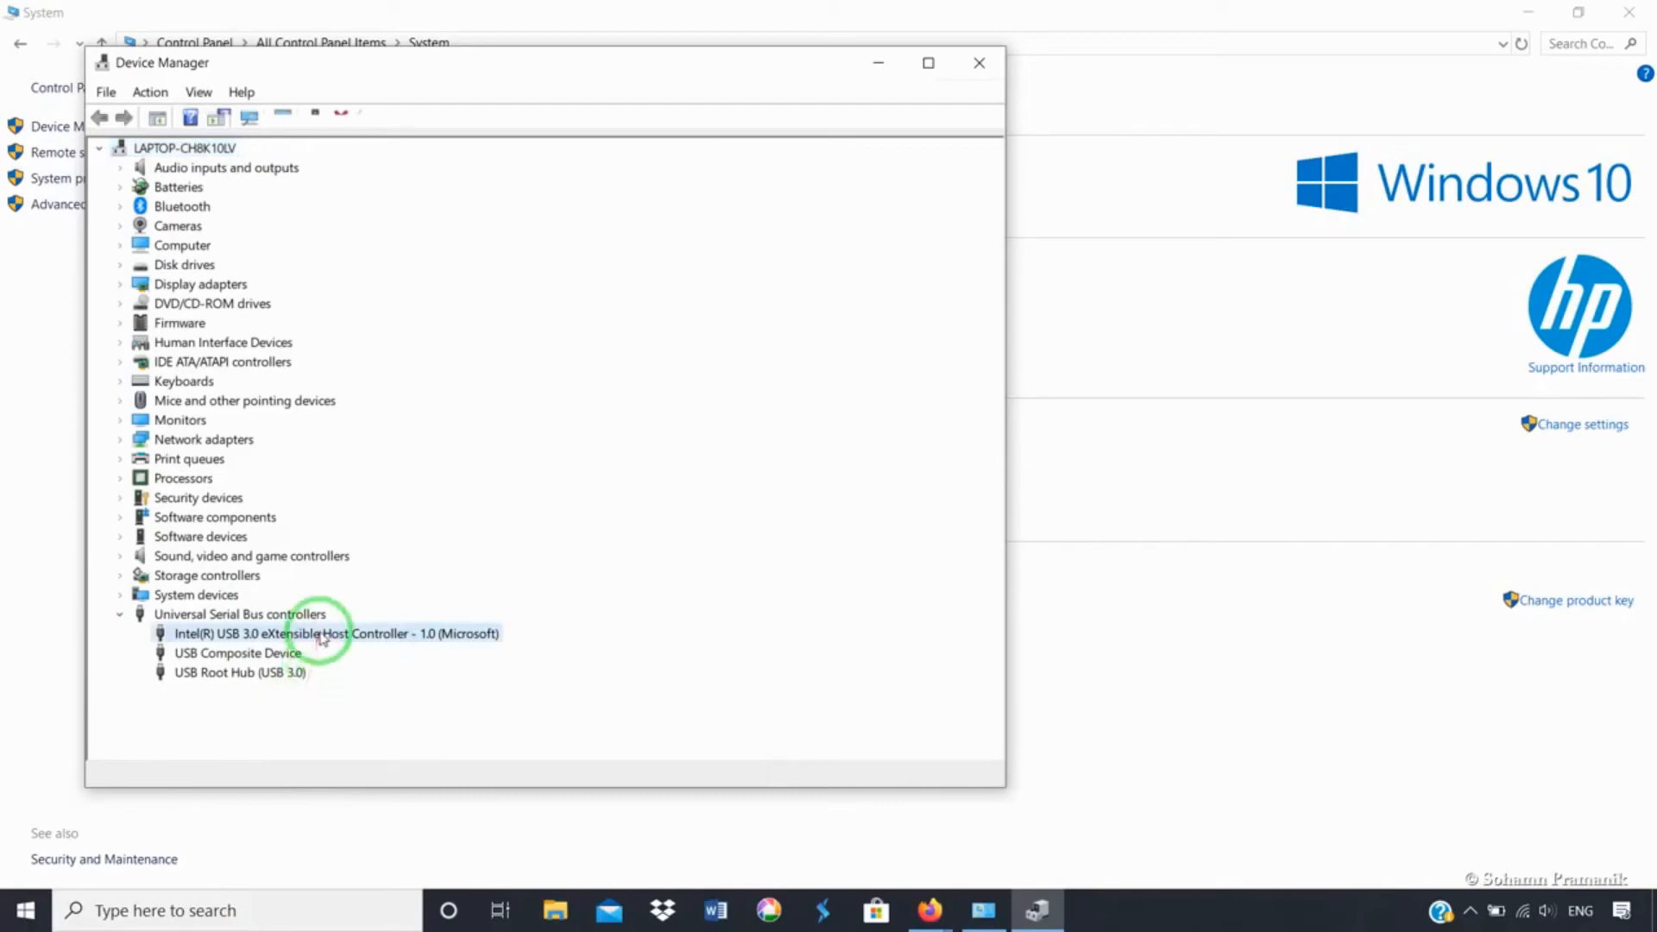
right_click(321, 637)
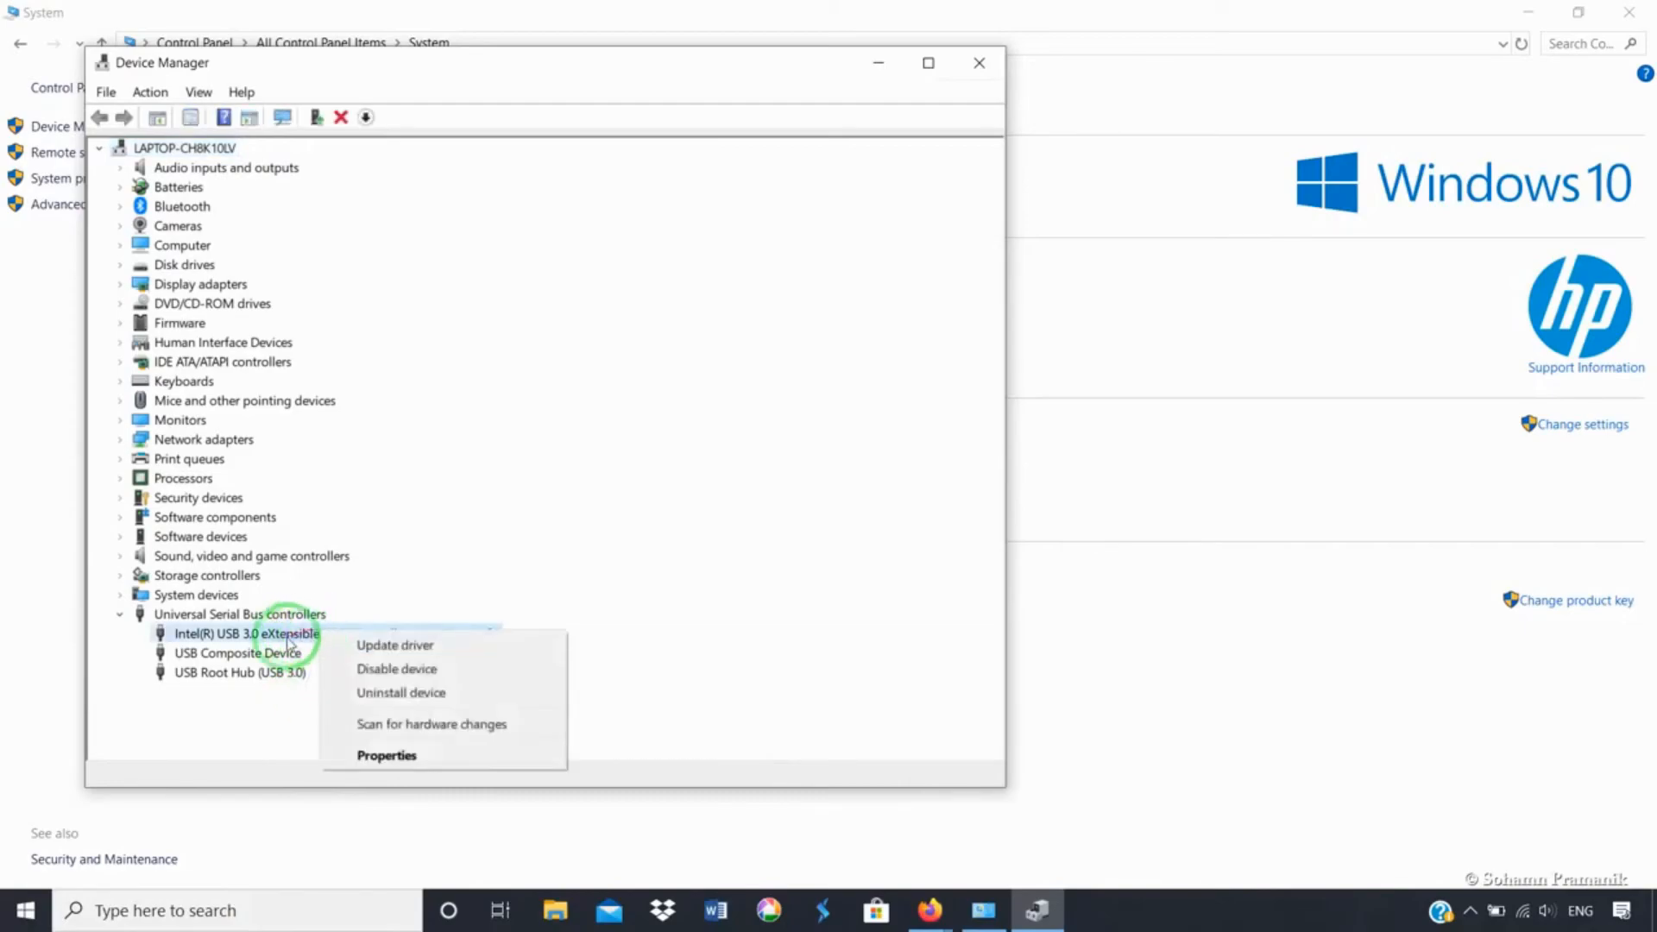
click(394, 756)
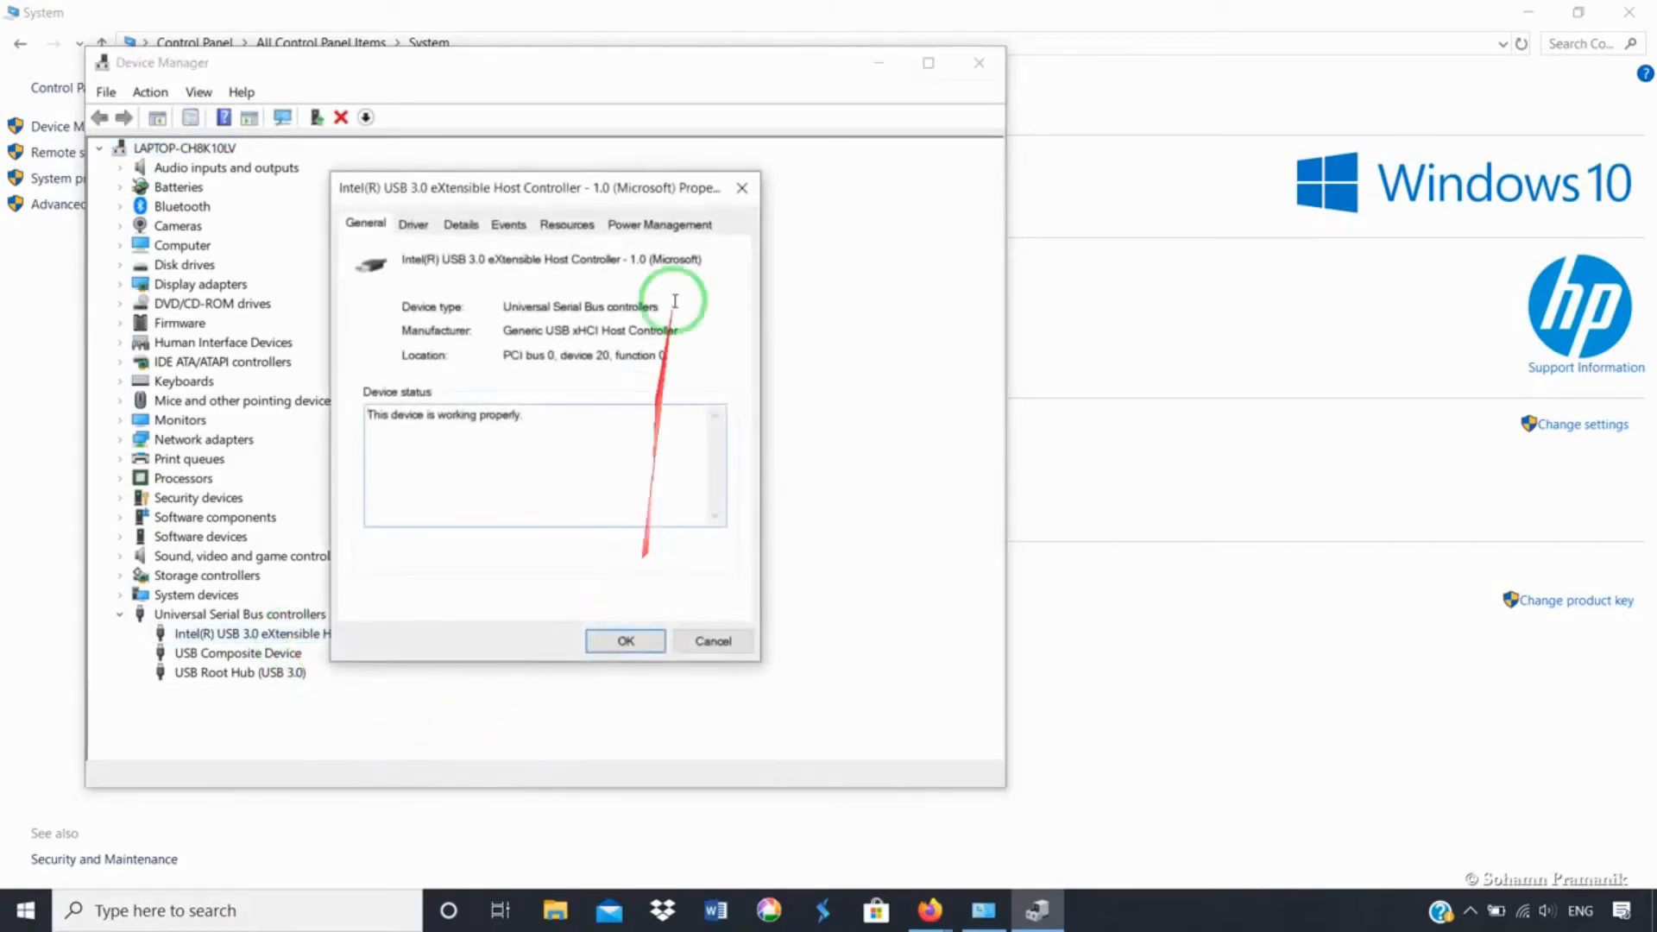
click(660, 225)
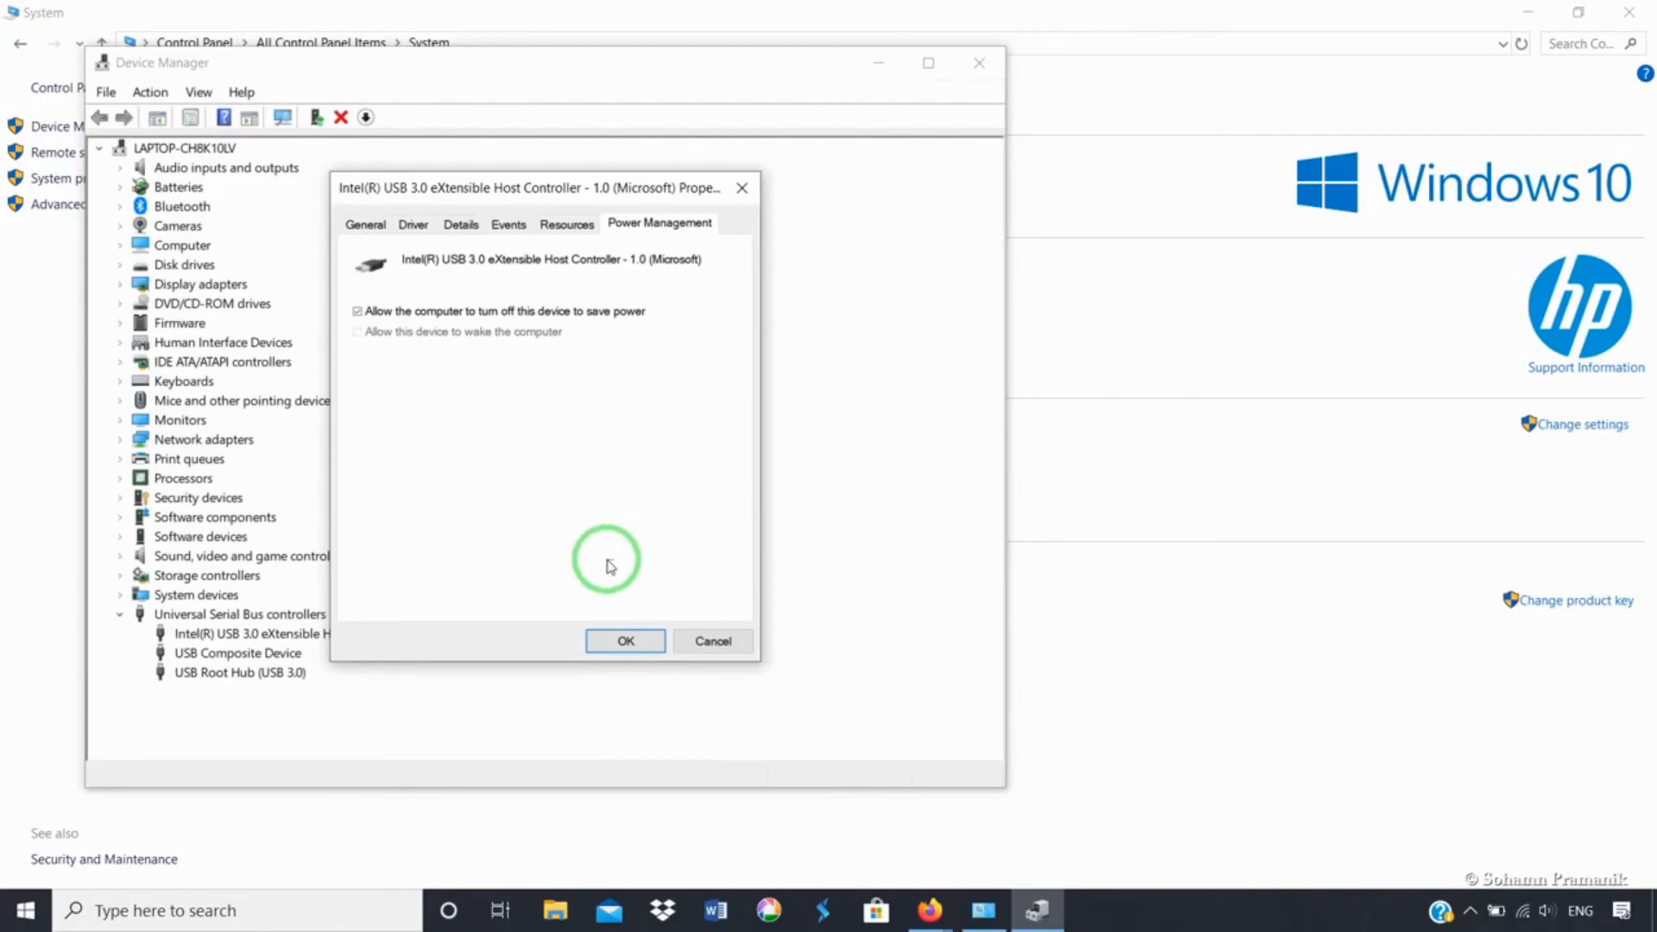
click(625, 642)
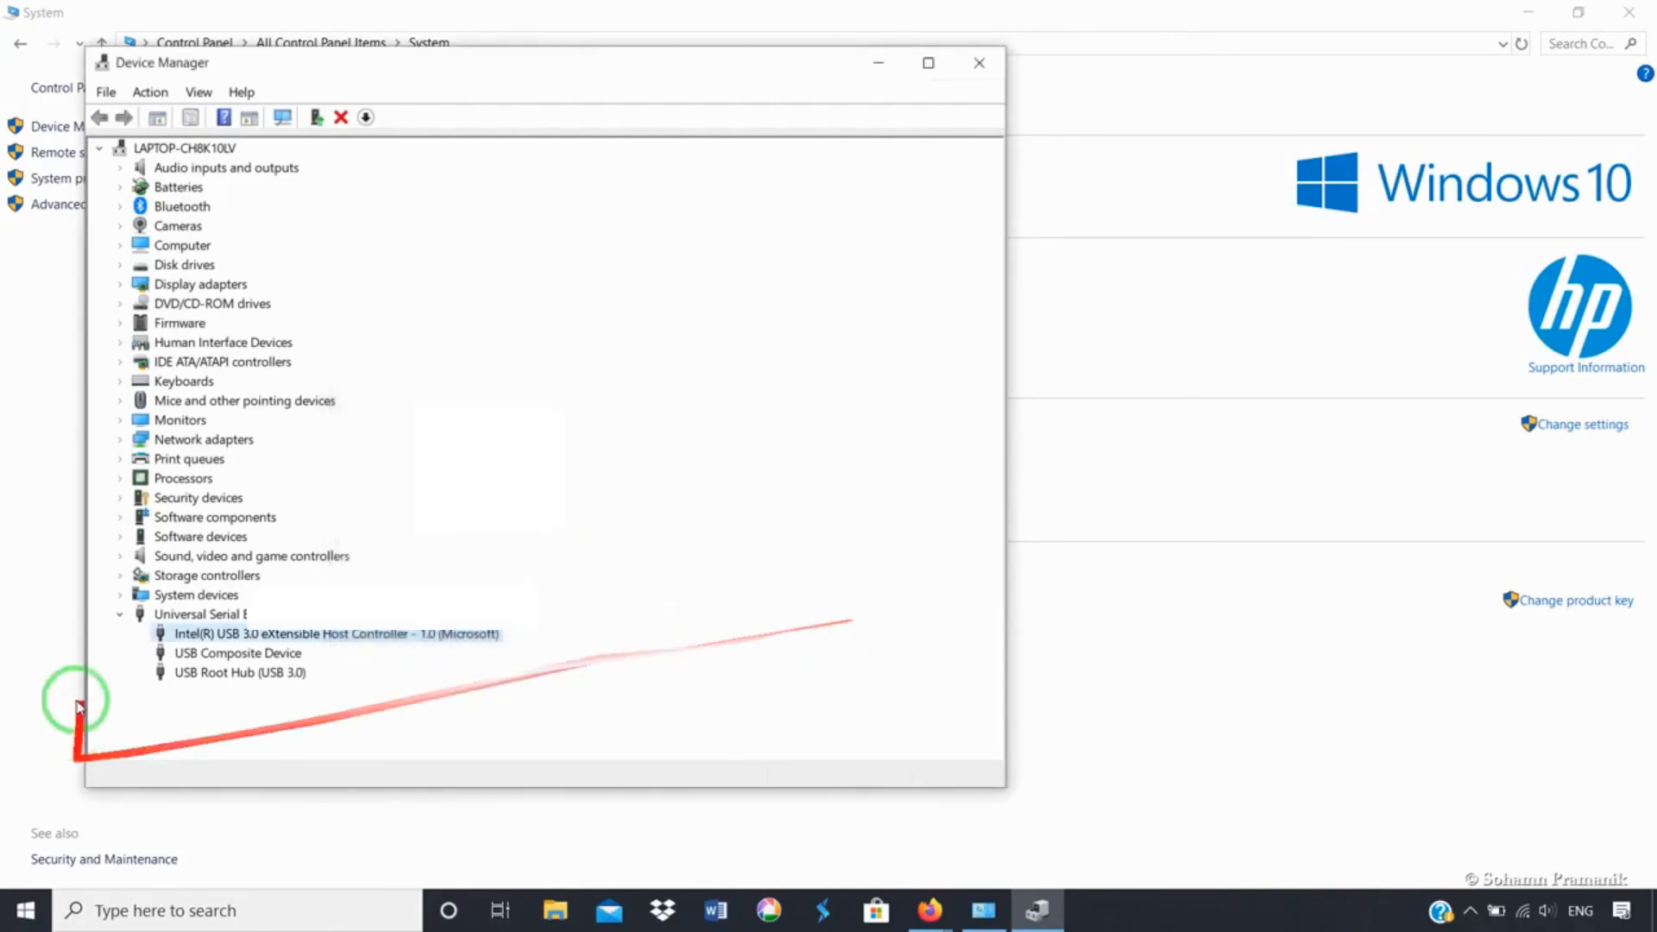
click(979, 63)
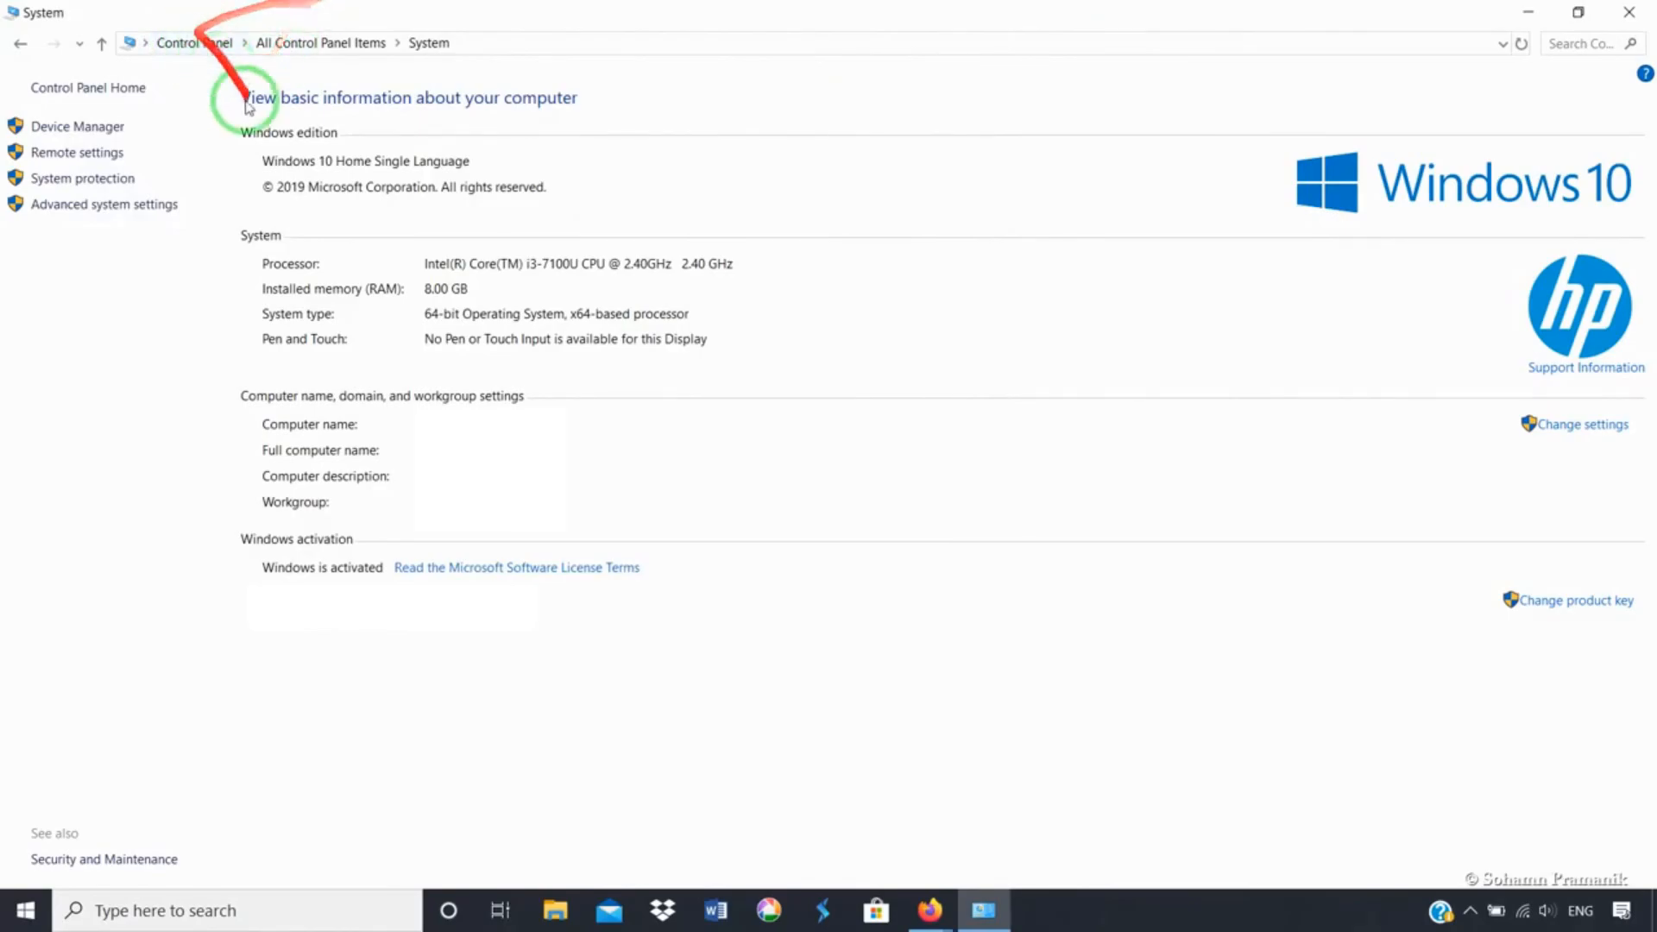
click(190, 43)
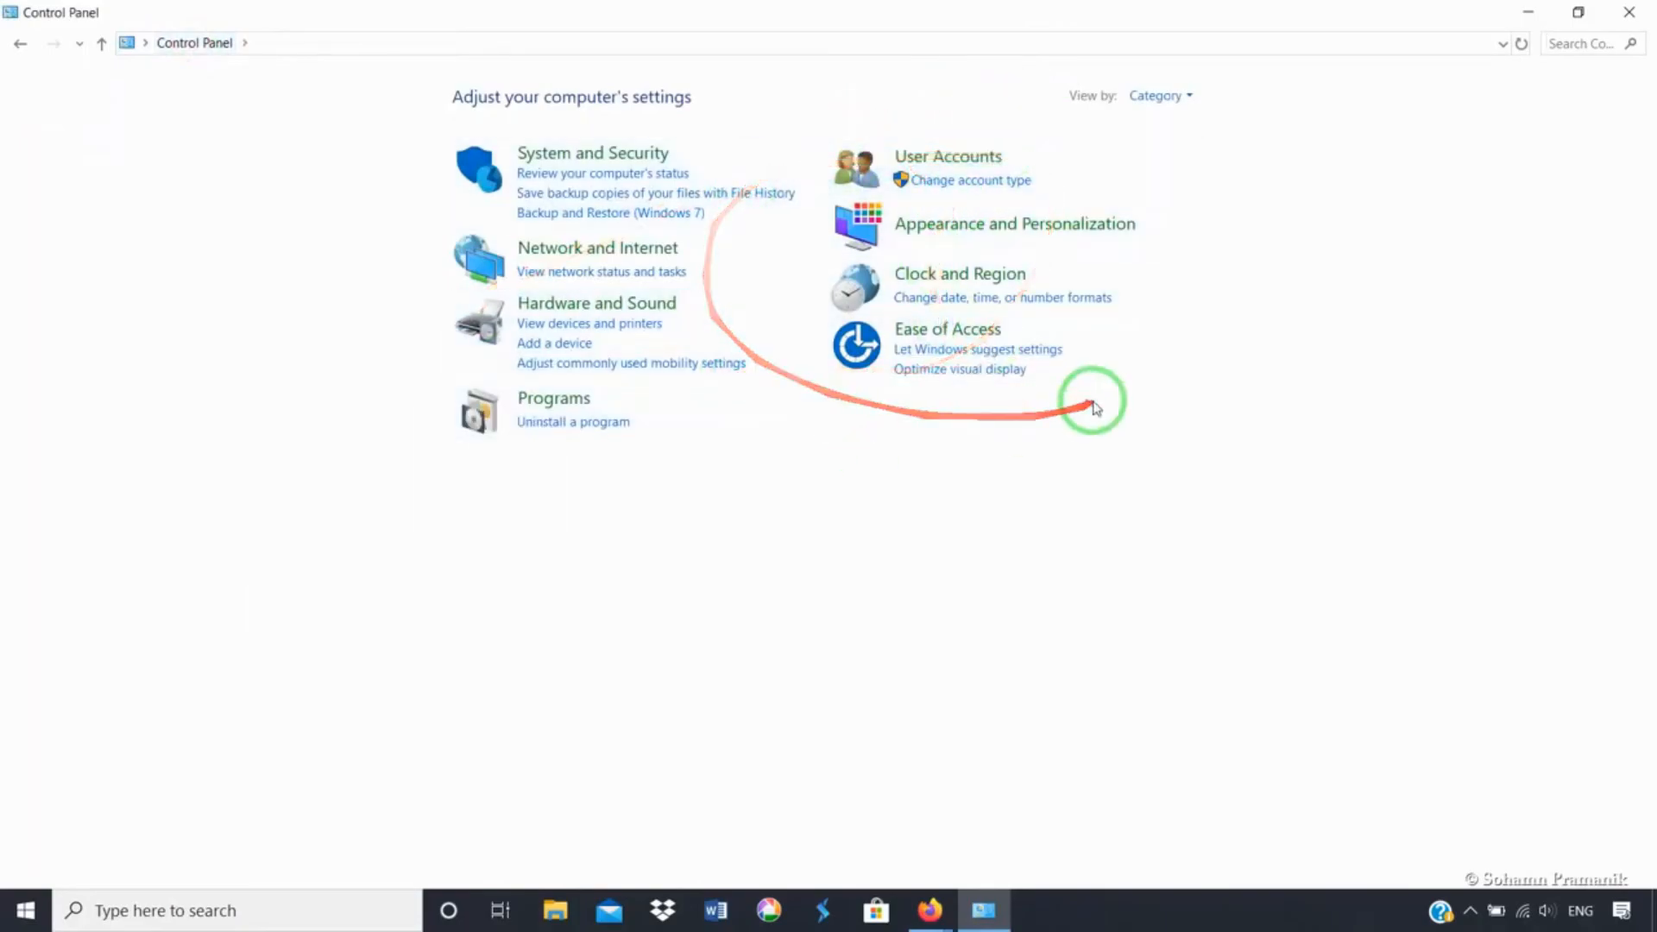
Step: Switch to Firefox and look through the uploads and tutorial videos on the open YouTube channel page
click(941, 913)
click(1051, 801)
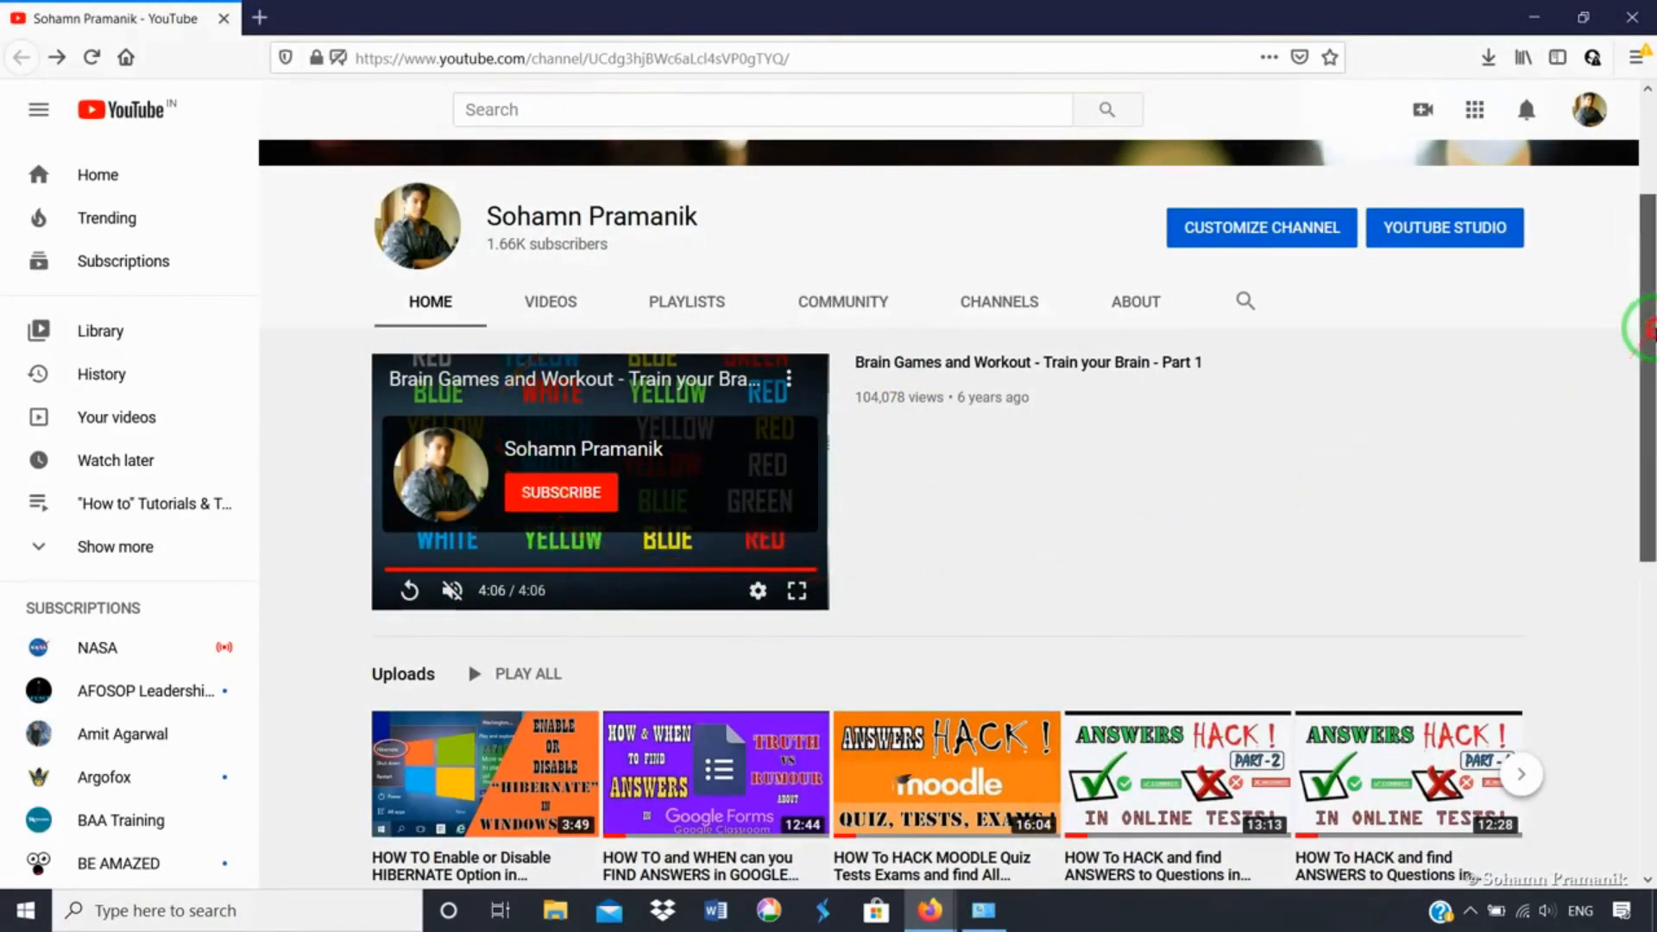
scroll(1650, 395, down, 2)
scroll(1650, 395, down, 5)
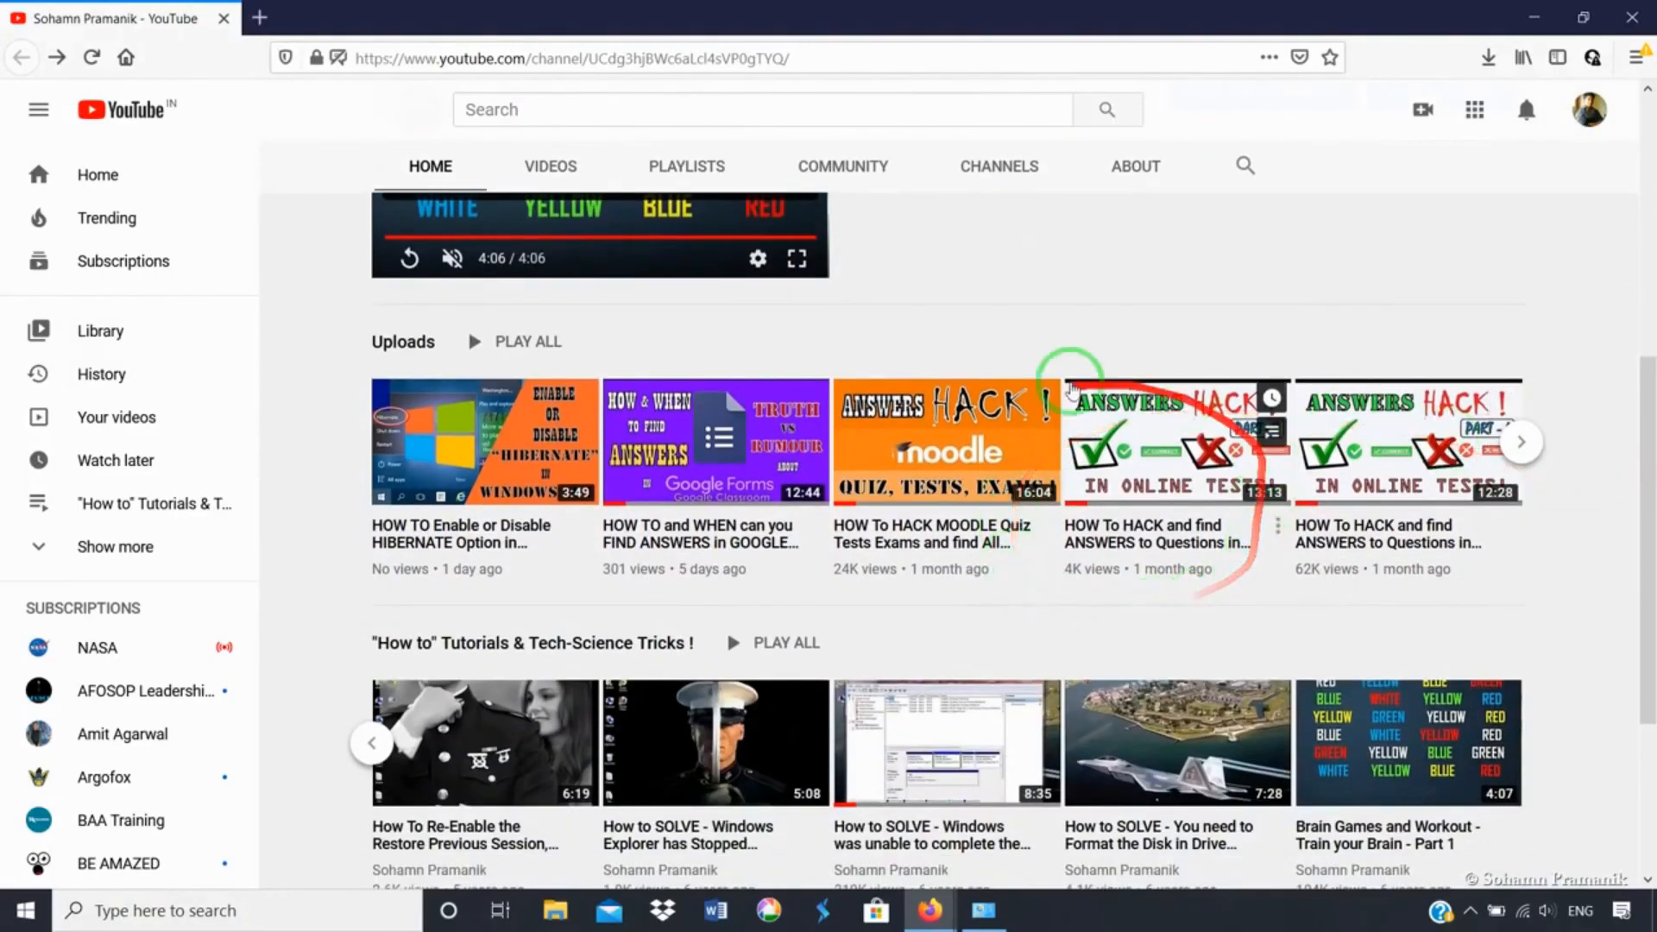